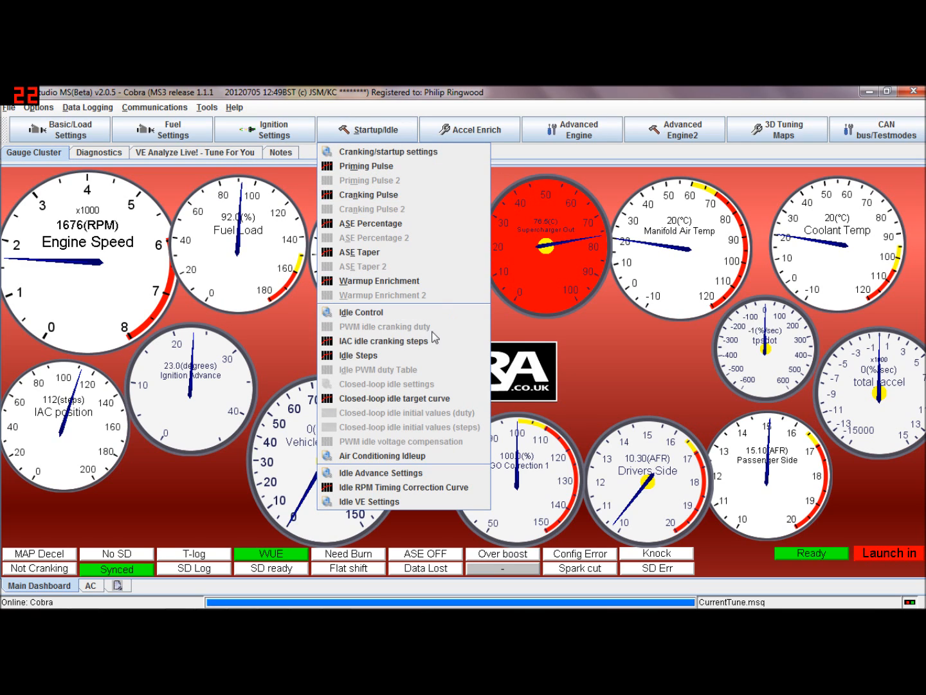
Open the Spare Output port Settings dialog from the engine menus and move it higher on screen
left_click(461, 135)
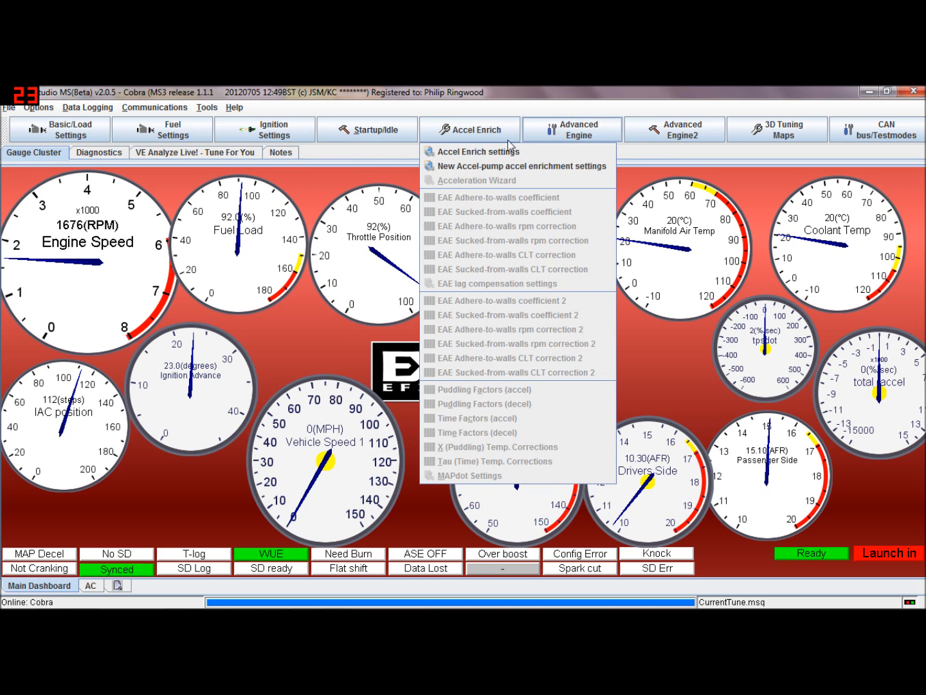
left_click(570, 129)
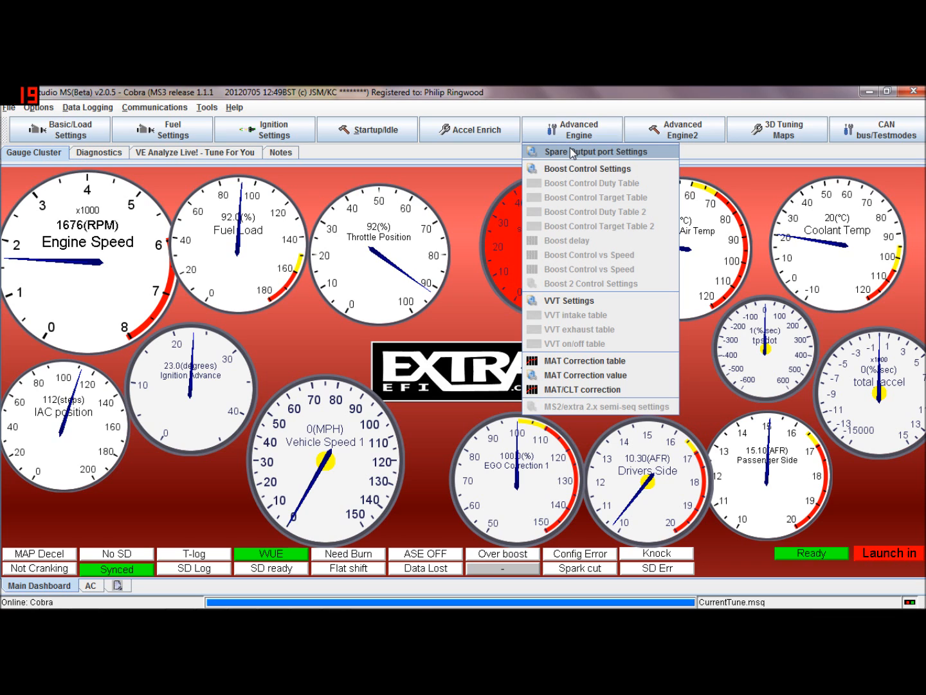
left_click(572, 153)
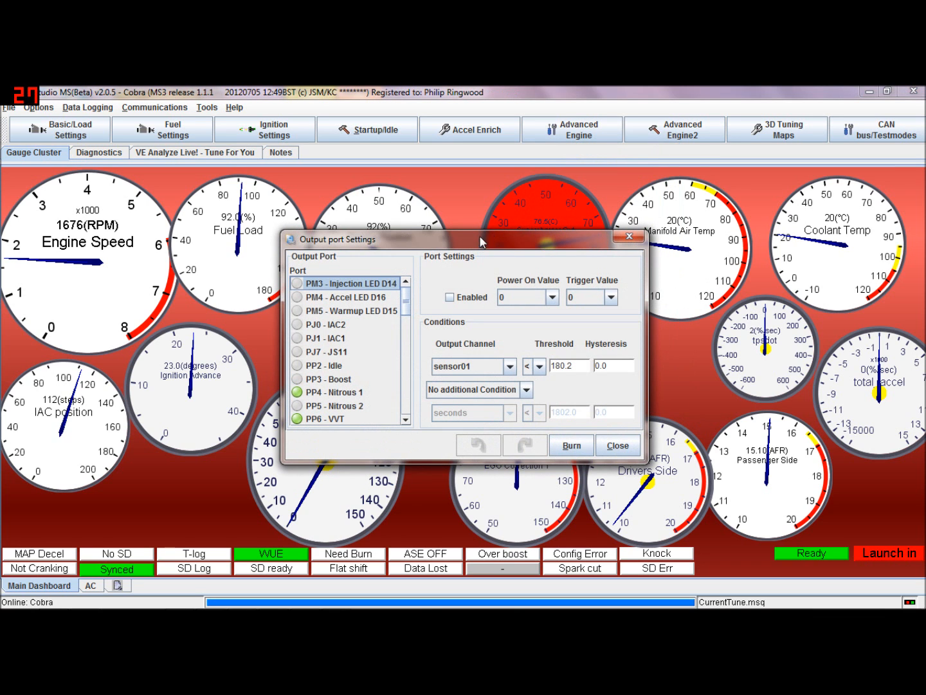
left_click_drag(479, 232, 476, 135)
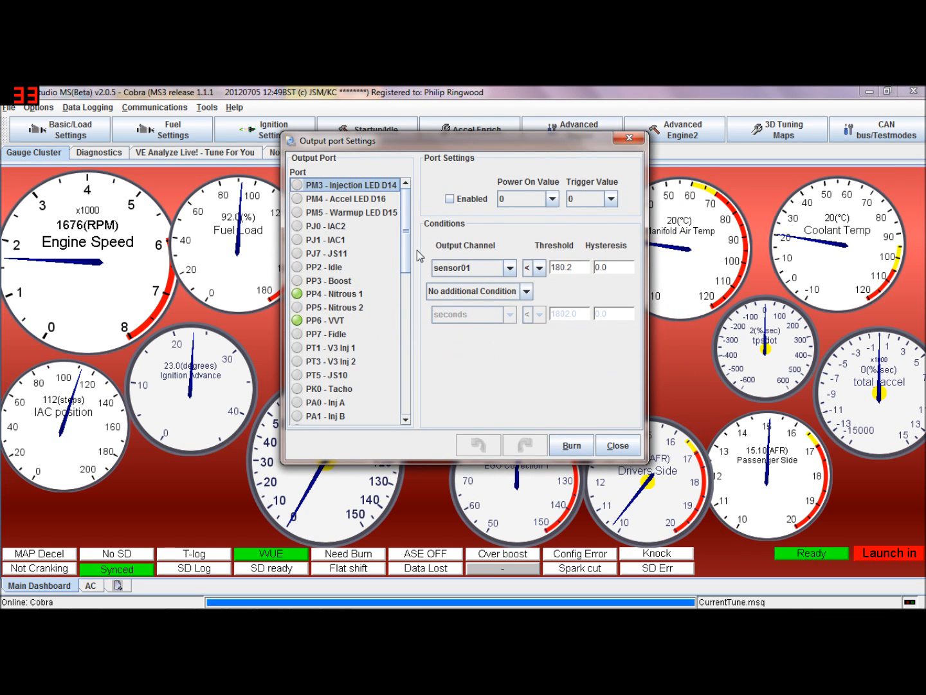
left_click_drag(409, 245, 407, 198)
Review the PP4 - Nitrous 1 and PP6 - VVT port settings, examining the value, channel and comparator choices
left_click(338, 294)
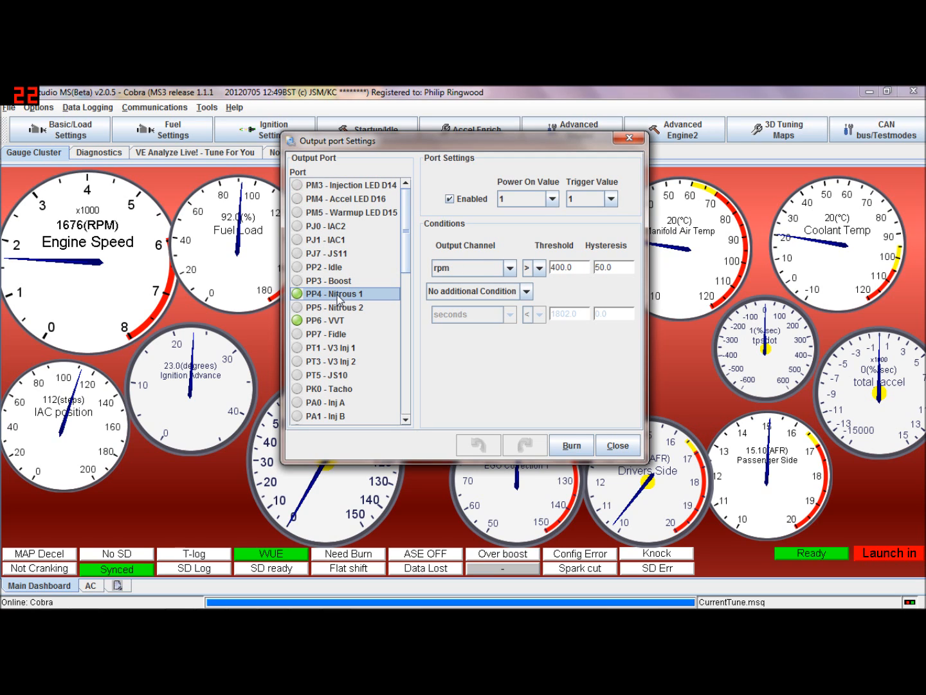
left_click(339, 324)
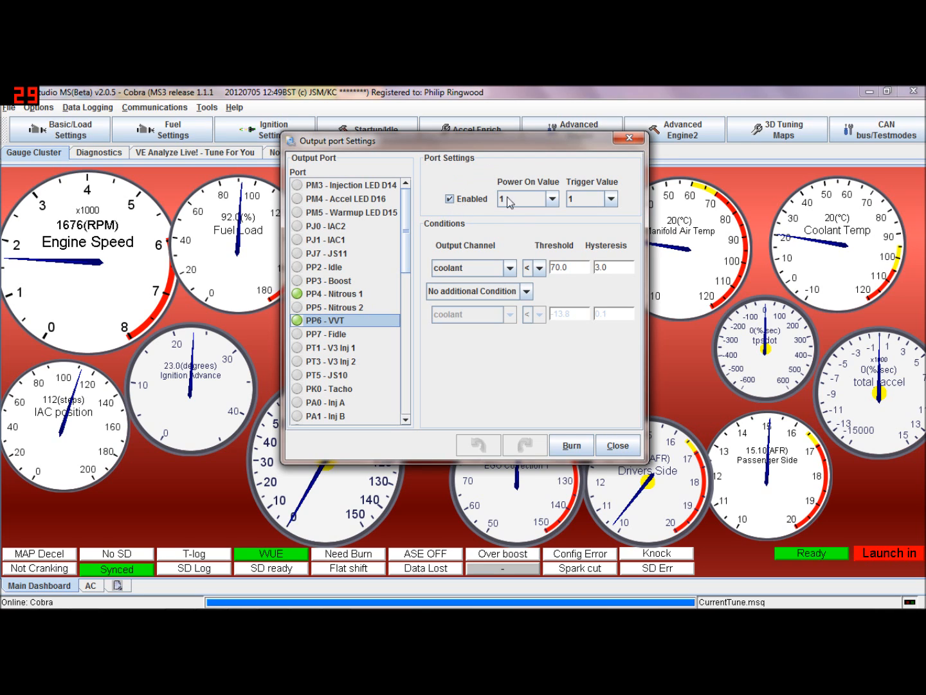
left_click(554, 199)
left_click(555, 200)
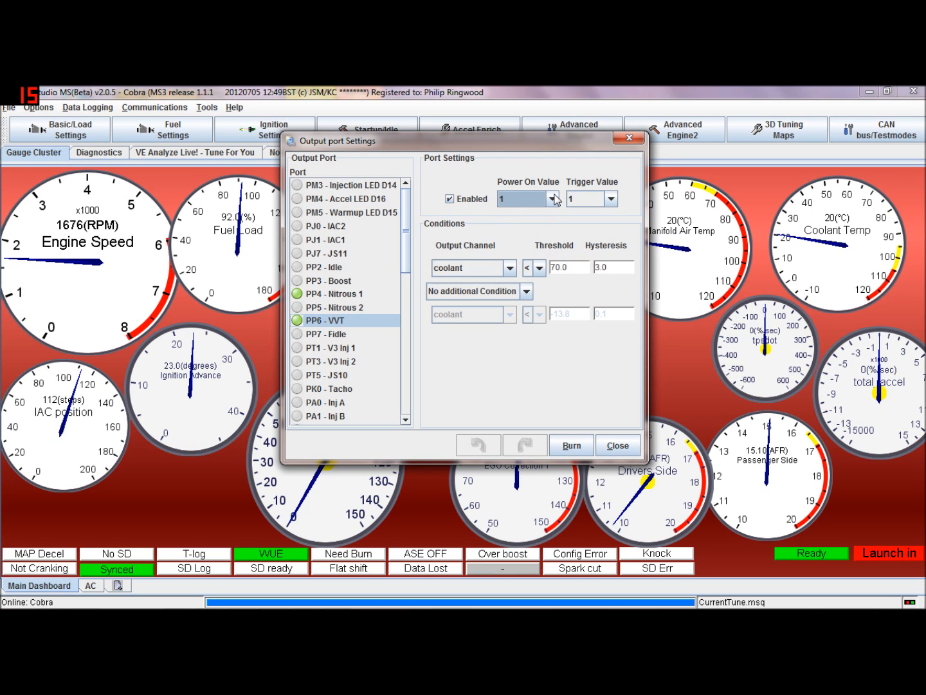
left_click(612, 198)
left_click(612, 198)
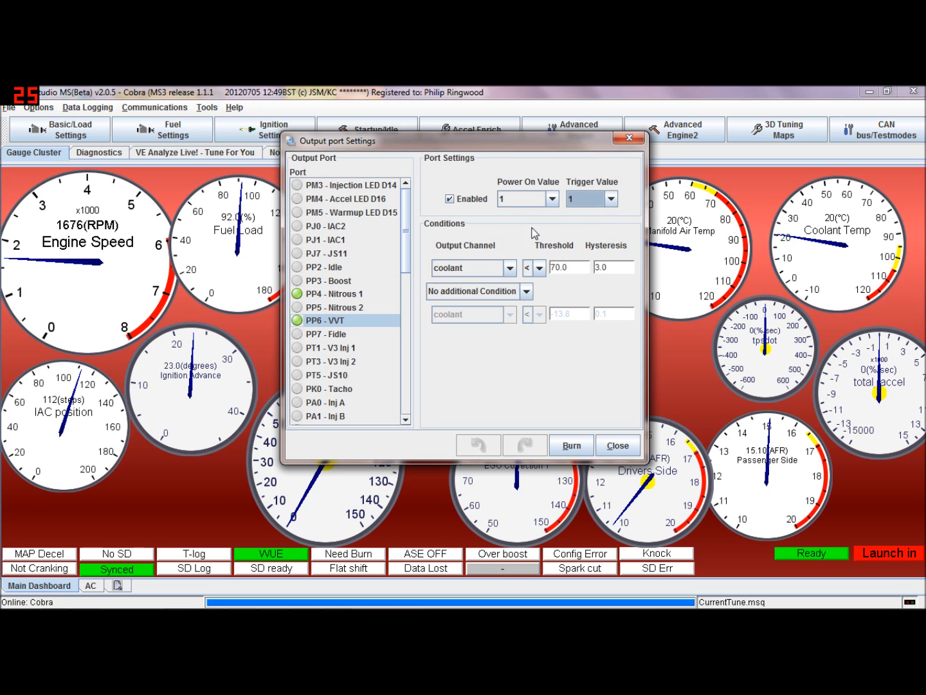
left_click(511, 268)
mouse_move(511, 307)
left_mouse_down()
mouse_move(509, 348)
mouse_move(511, 293)
left_mouse_up()
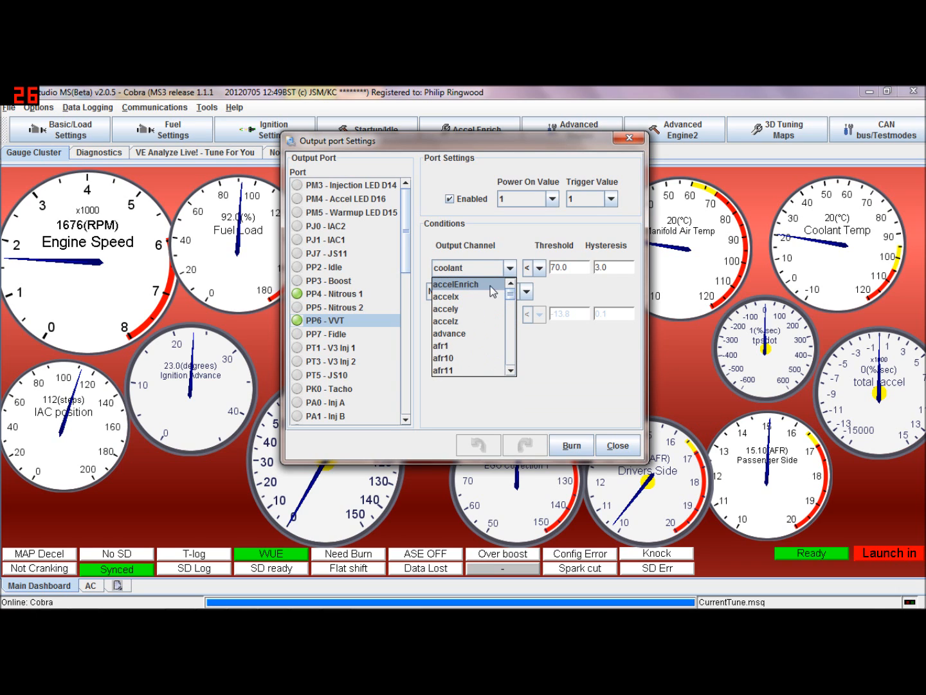
left_click(496, 270)
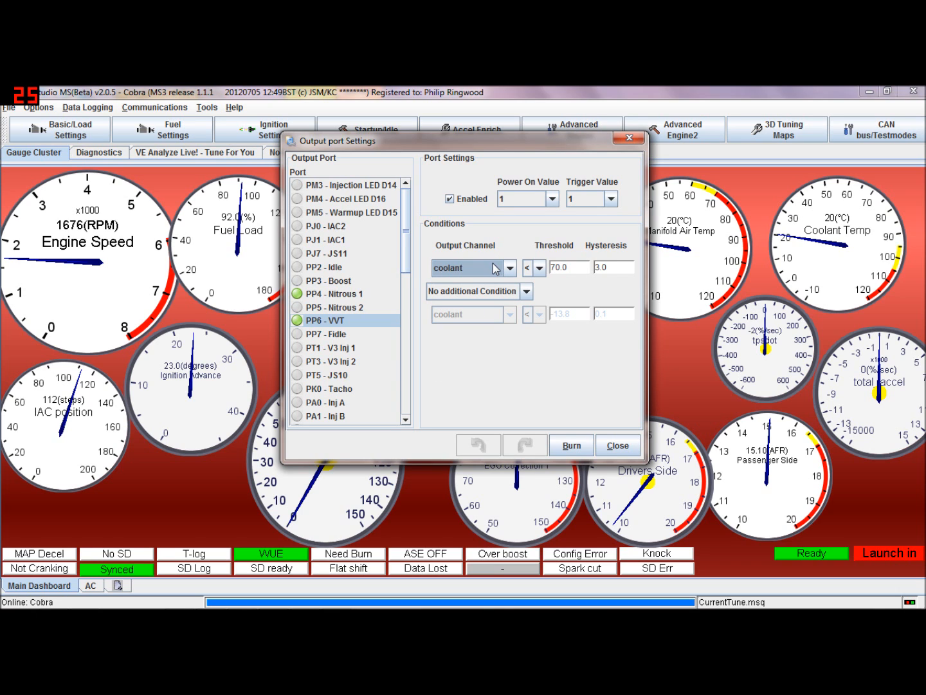
left_click(540, 270)
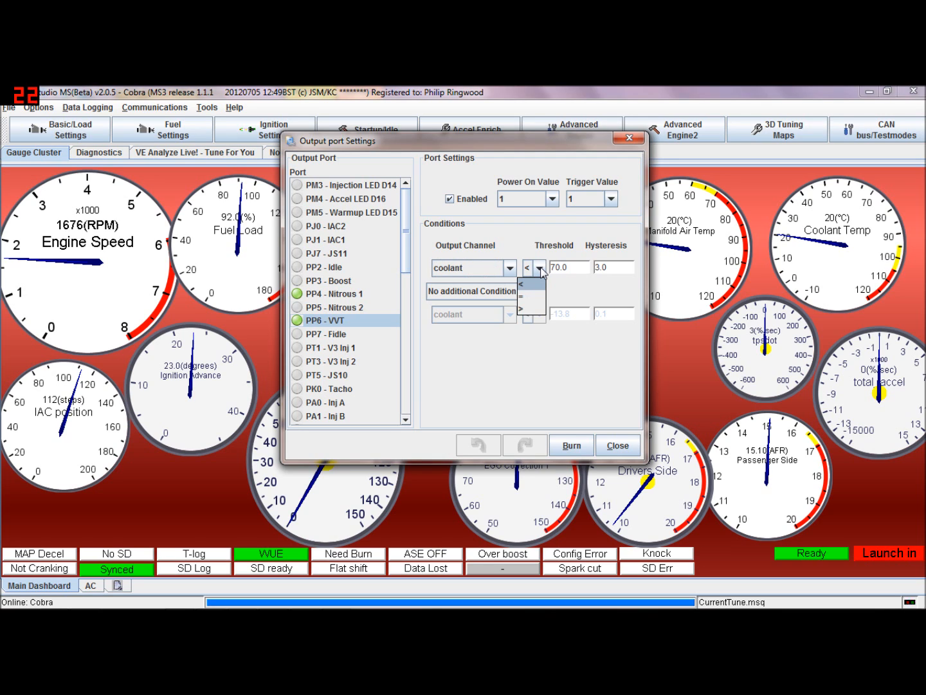
left_click(542, 270)
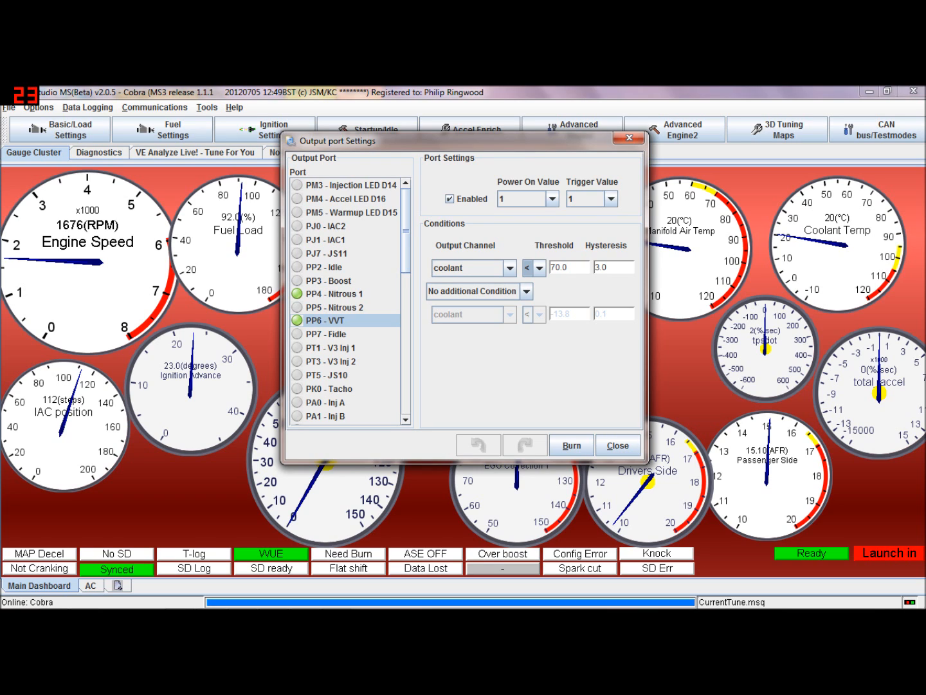
Set the PP6 - VVT coolant condition to greater than 86
key("Tab")
key("Tab")
left_click(541, 268)
left_click(531, 300)
key("Tab")
type("86")
key("Tab")
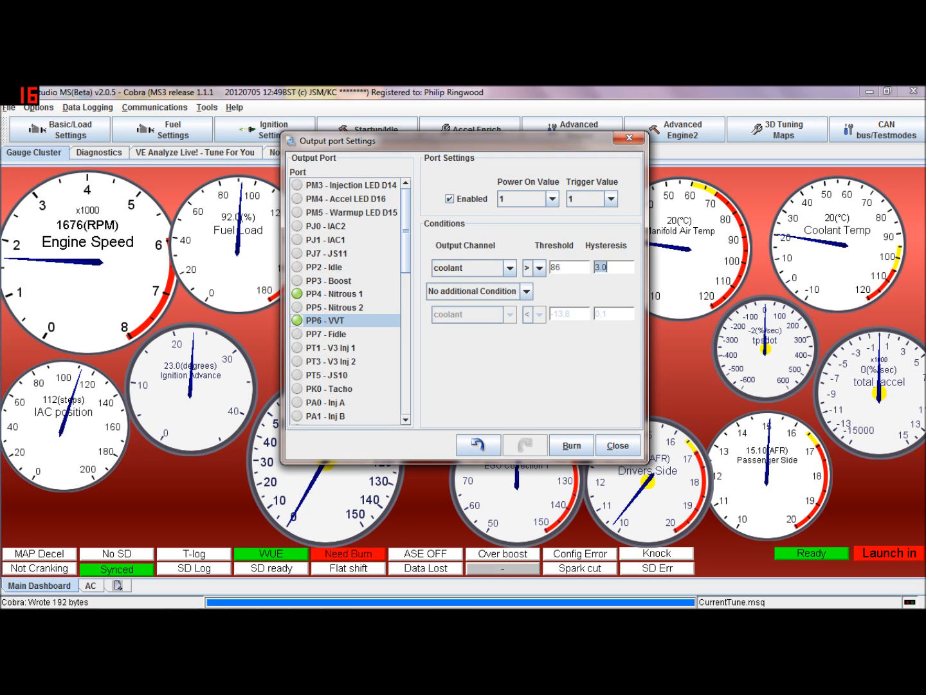
Set the PP6 - VVT coolant condition back to less than 70
left_click(539, 268)
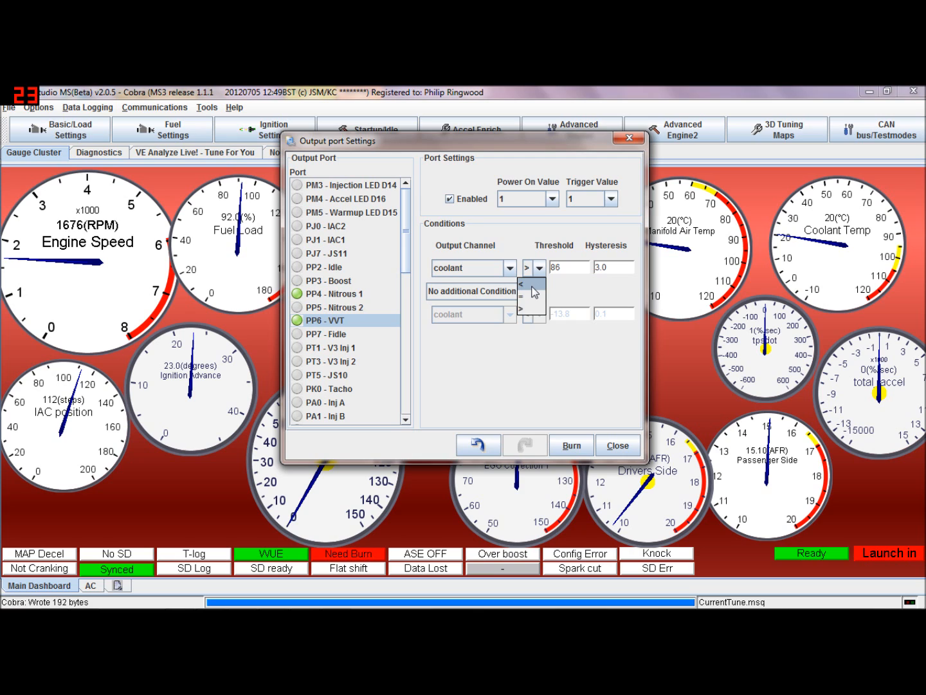
left_click(522, 283)
key("Tab")
type("70")
key("Tab")
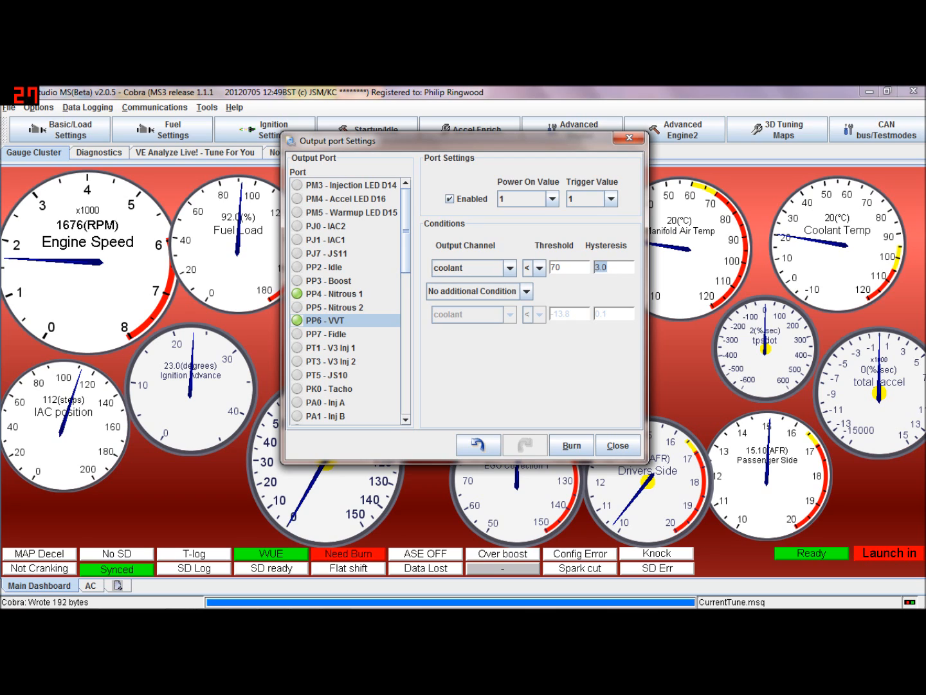
Inspect the PP4 - Nitrous 1, CANout03 and CANout02 port conditions
left_click(344, 296)
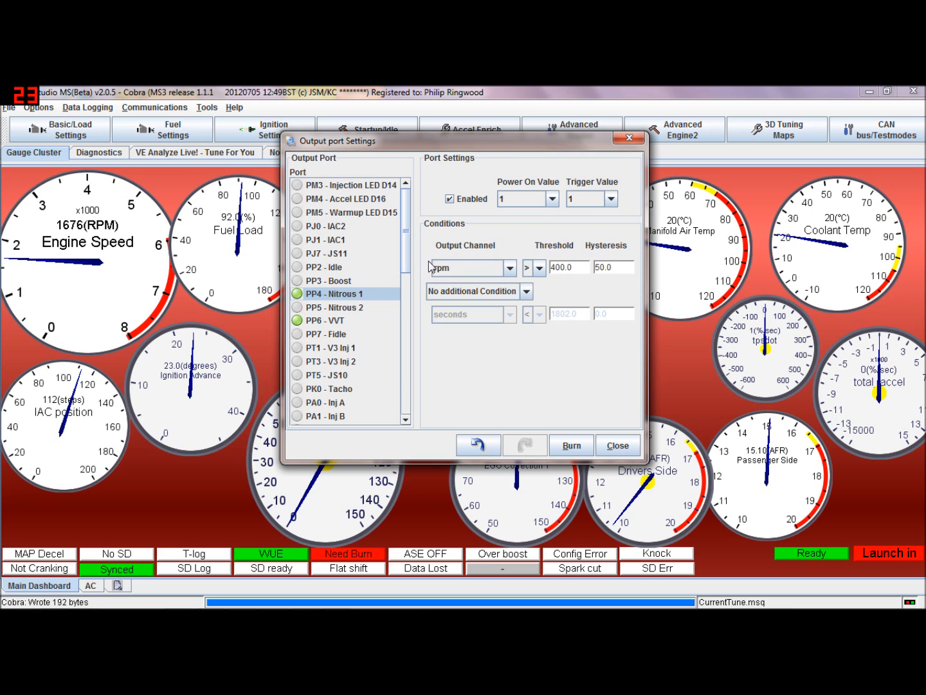
left_click_drag(407, 269, 409, 392)
left_click(341, 299)
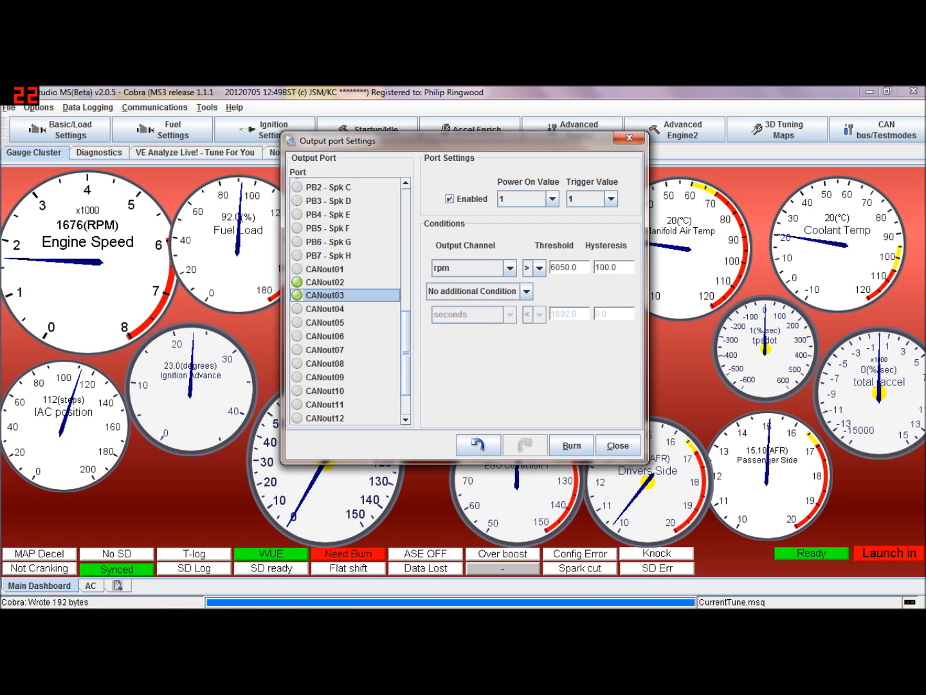
left_click(564, 266)
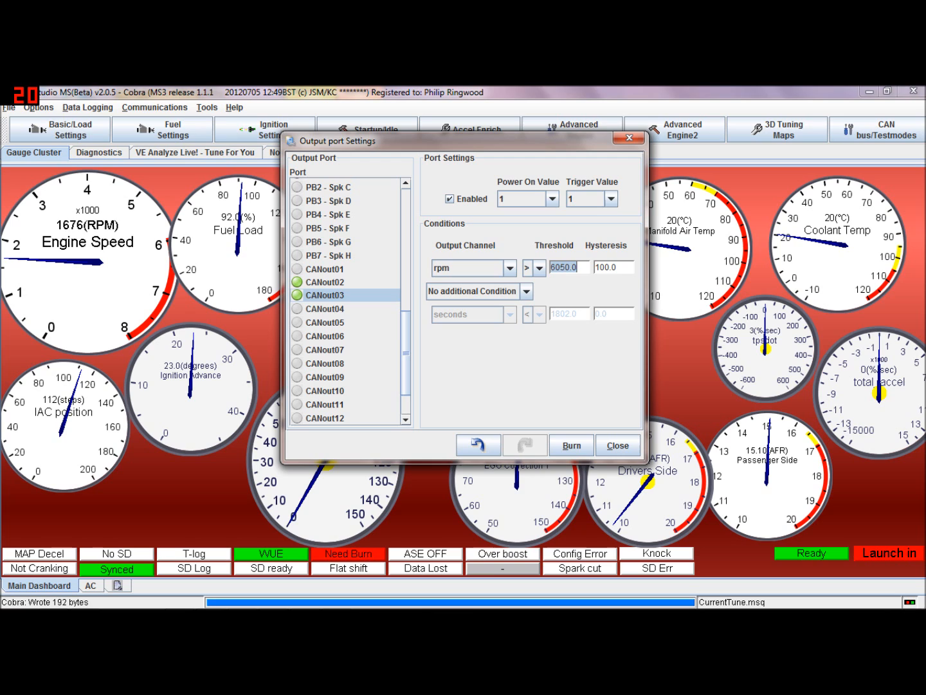
left_click(570, 266)
left_click(350, 284)
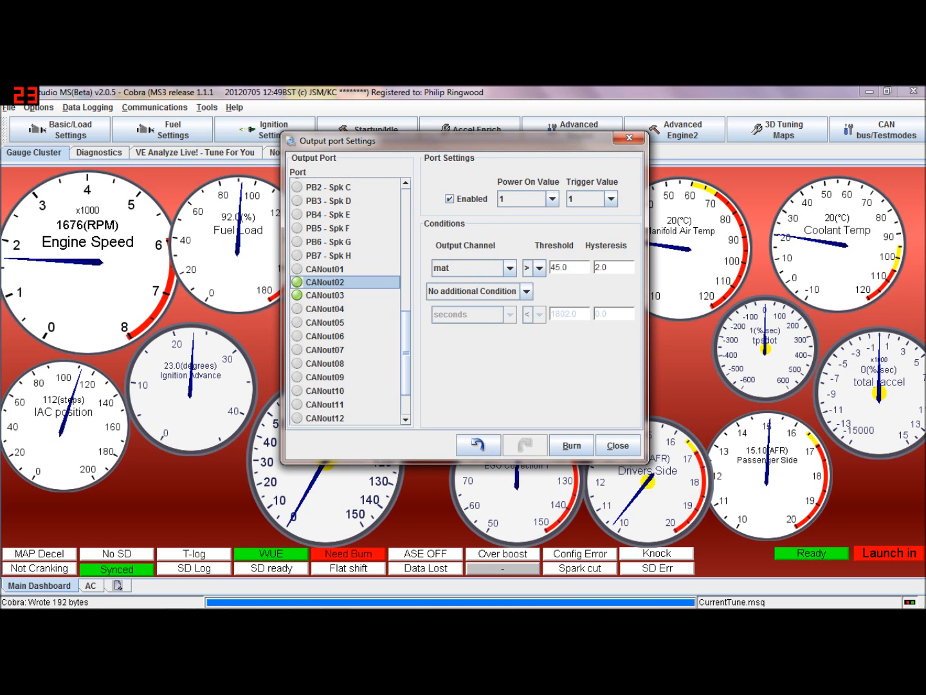
Inspect the PP2 - Idle port settings in the port list
left_click_drag(412, 352, 411, 222)
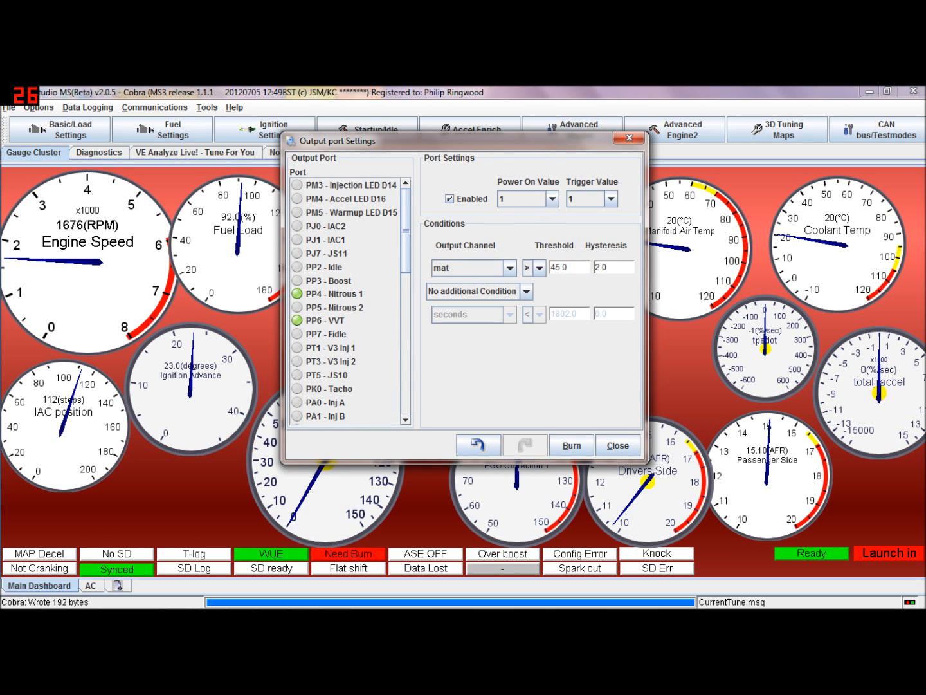
left_click(313, 270)
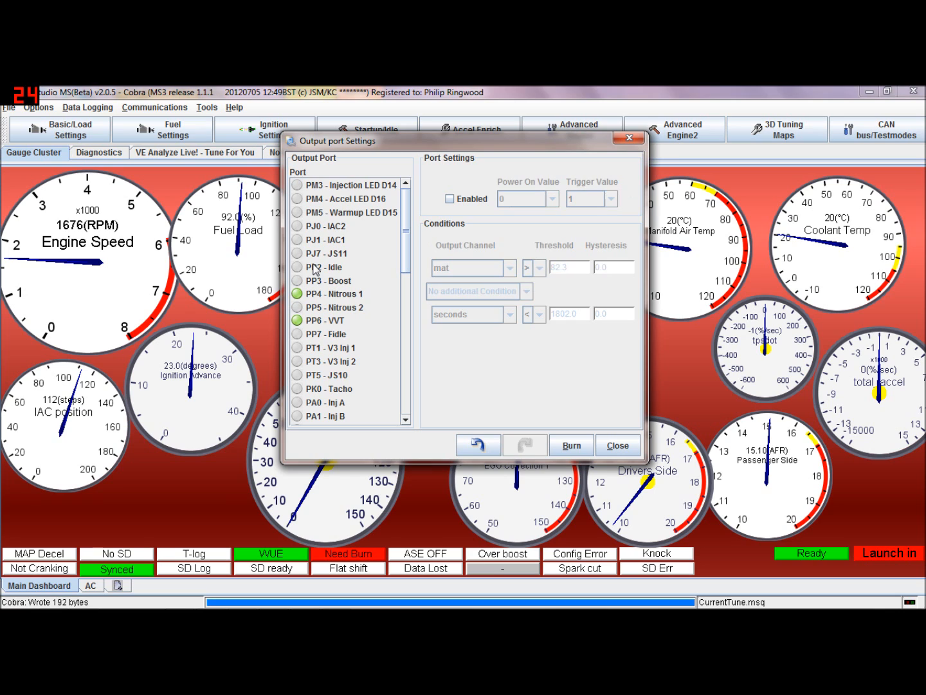
left_click(314, 269)
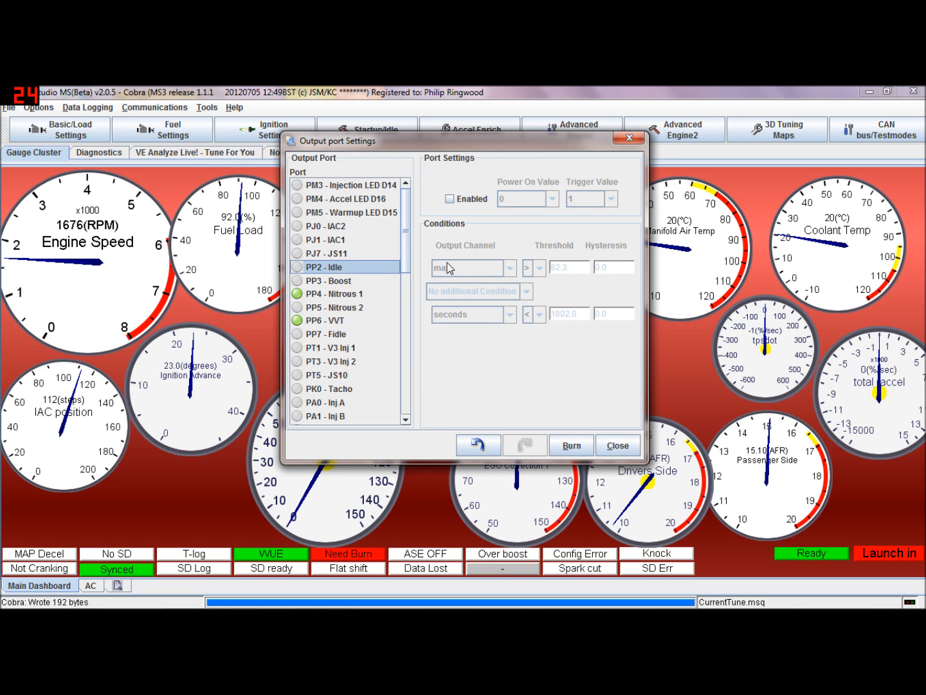
scroll(406, 258, "down", 2)
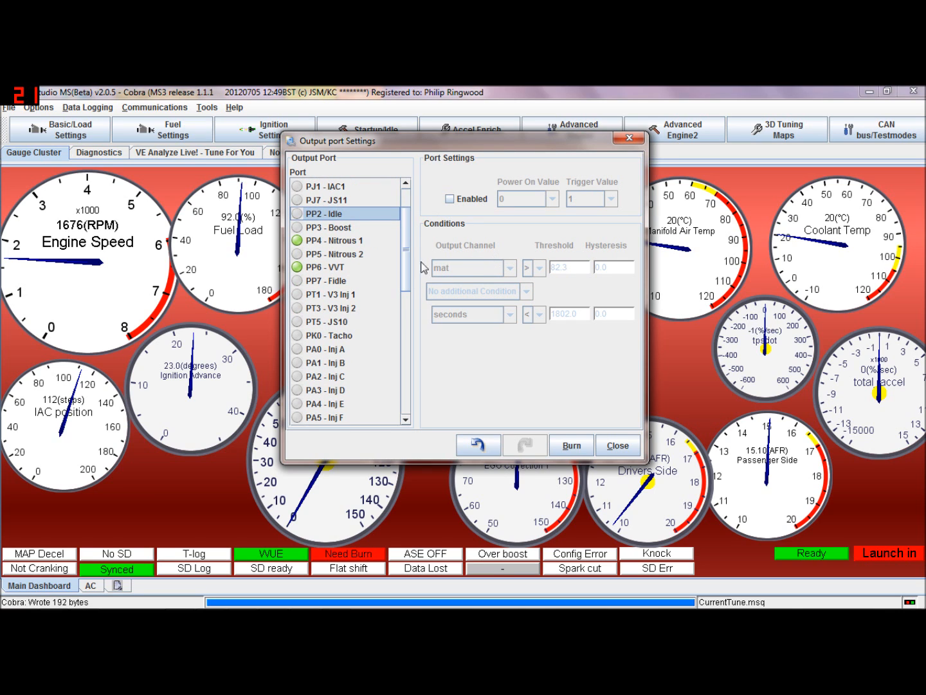
Add an And condition to PP6 - VVT and set its second output channel to tps
left_click(360, 267)
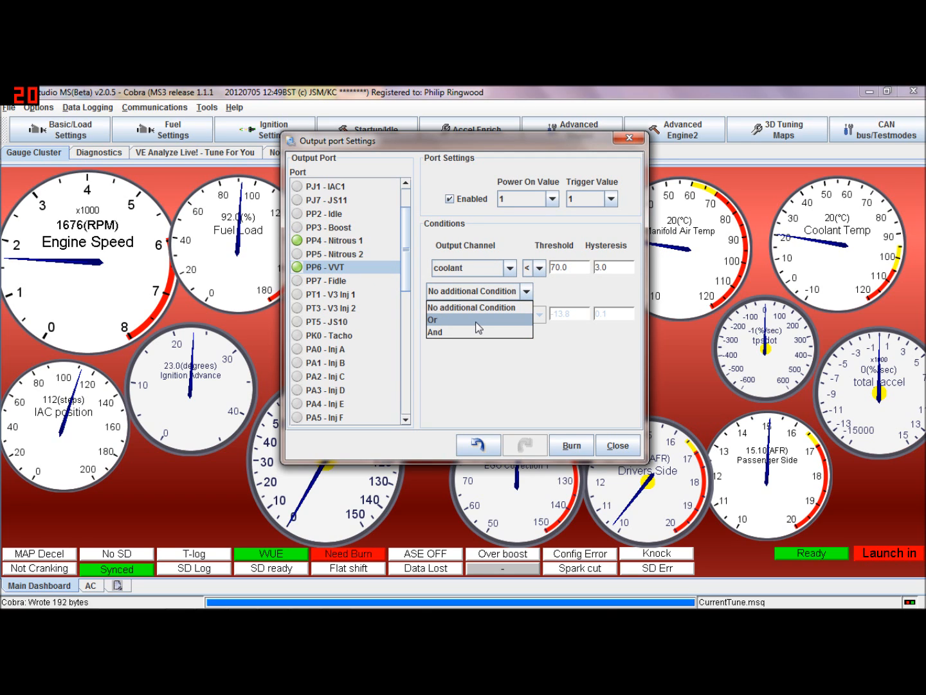
left_click(477, 333)
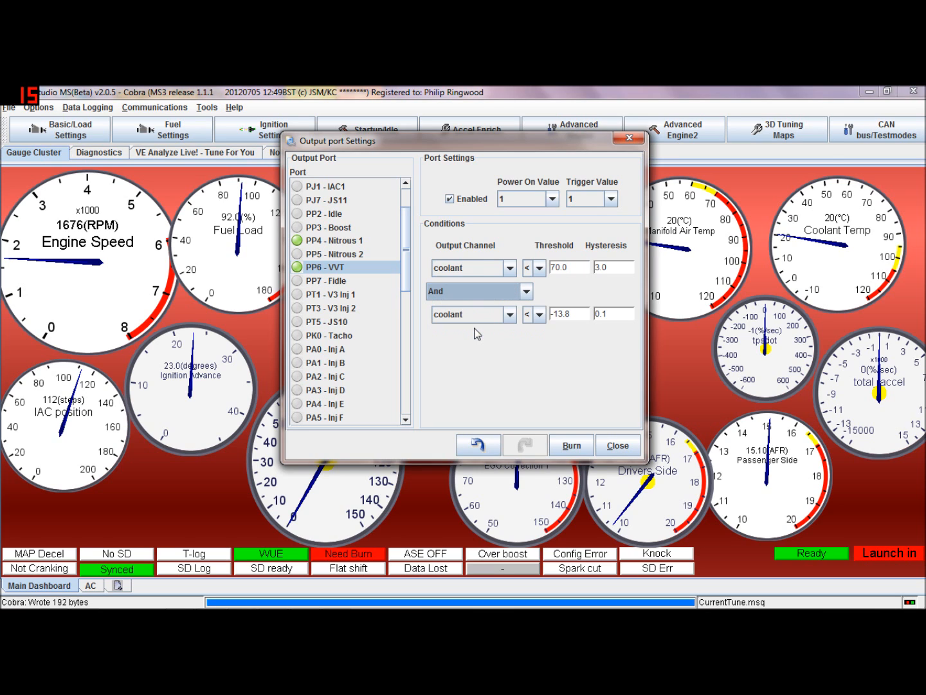
left_click(510, 314)
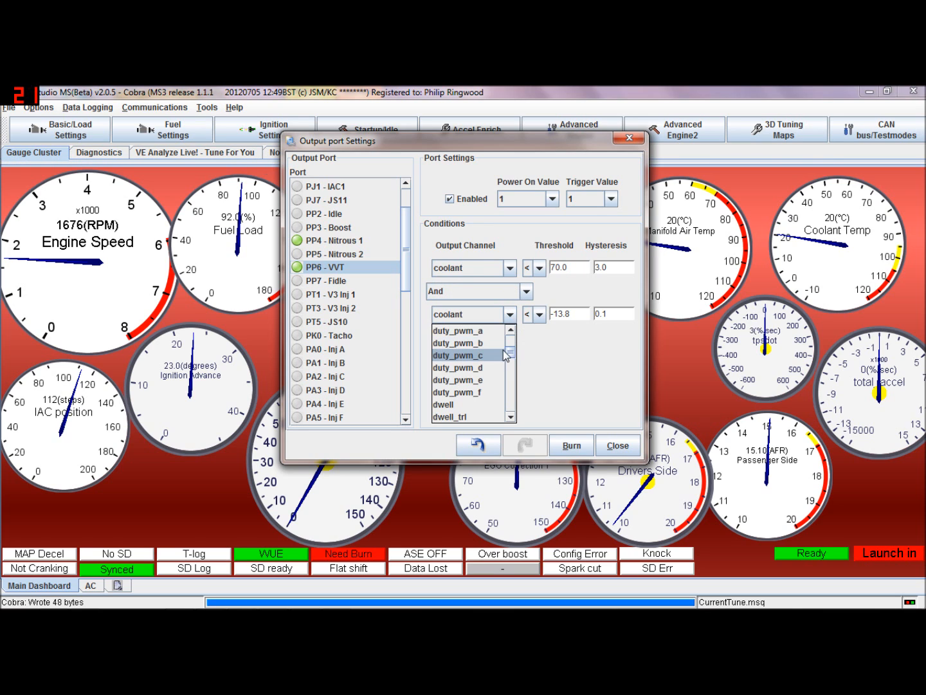
left_click_drag(511, 354, 511, 385)
left_click(492, 361)
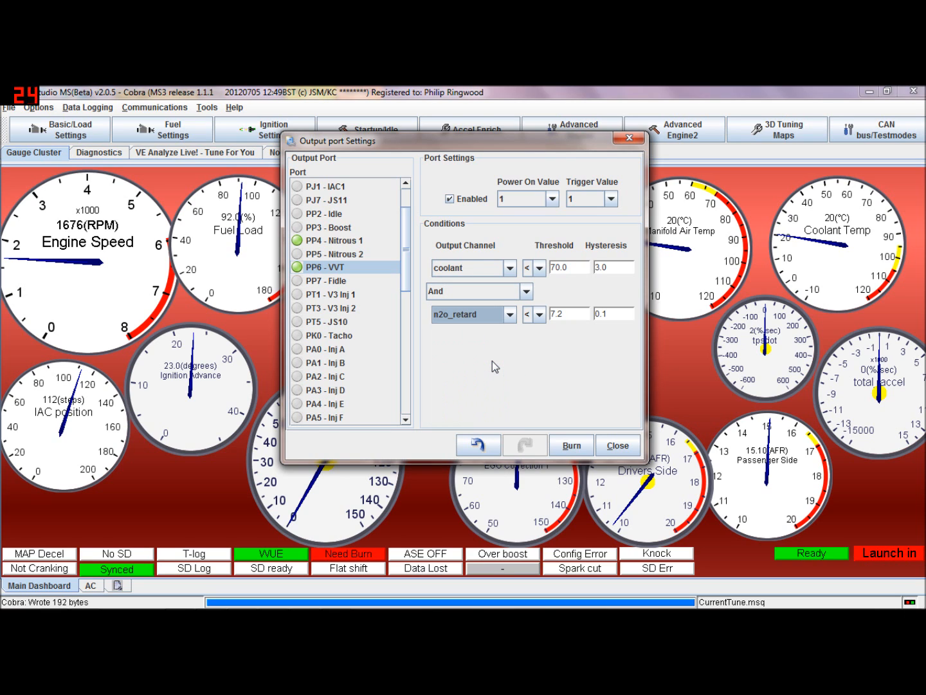
key("t")
key("t")
key("t")
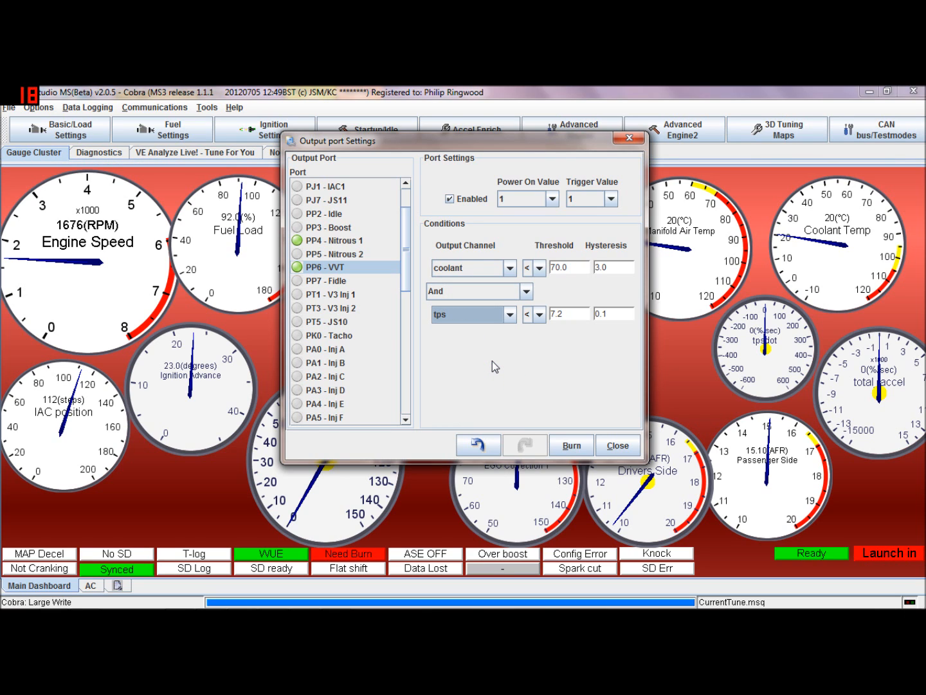
Set the tps condition to greater than 80 with a hysteresis of 5
left_click(539, 314)
left_click(539, 344)
left_click(557, 313)
type("80")
key("Tab")
left_click(607, 314)
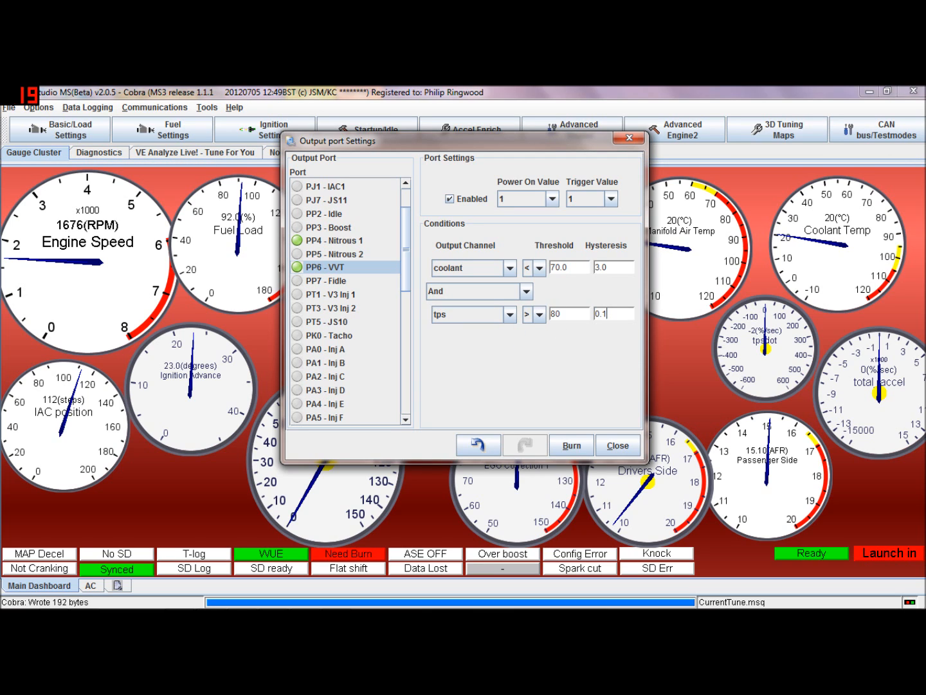
key("BackSpace")
key("BackSpace")
key("BackSpace")
type("5")
Set PP6 - VVT back to No additional Condition
left_click(541, 315)
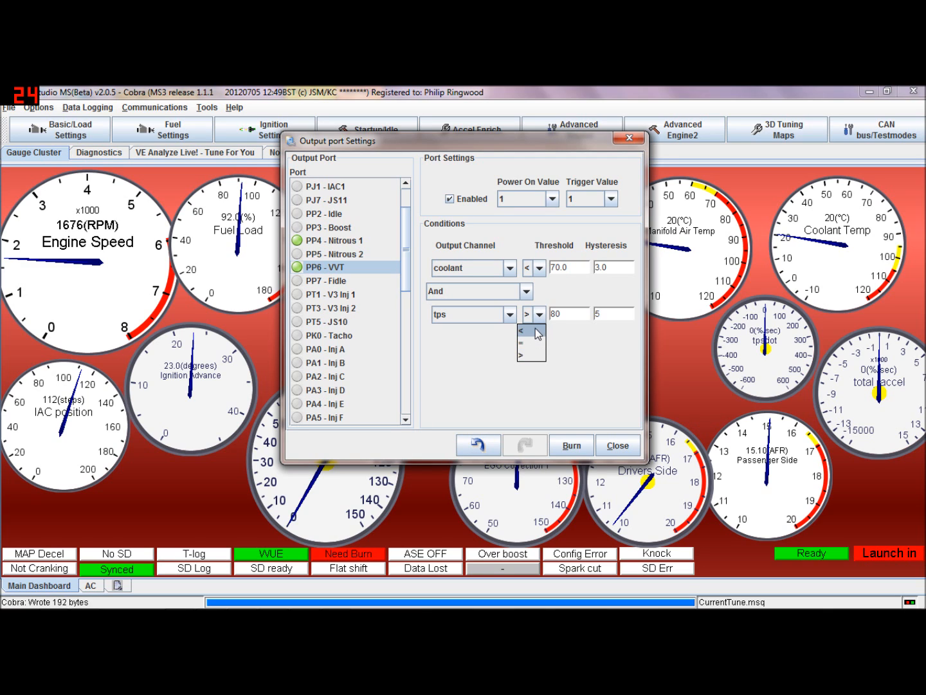
left_click(526, 292)
left_click(513, 305)
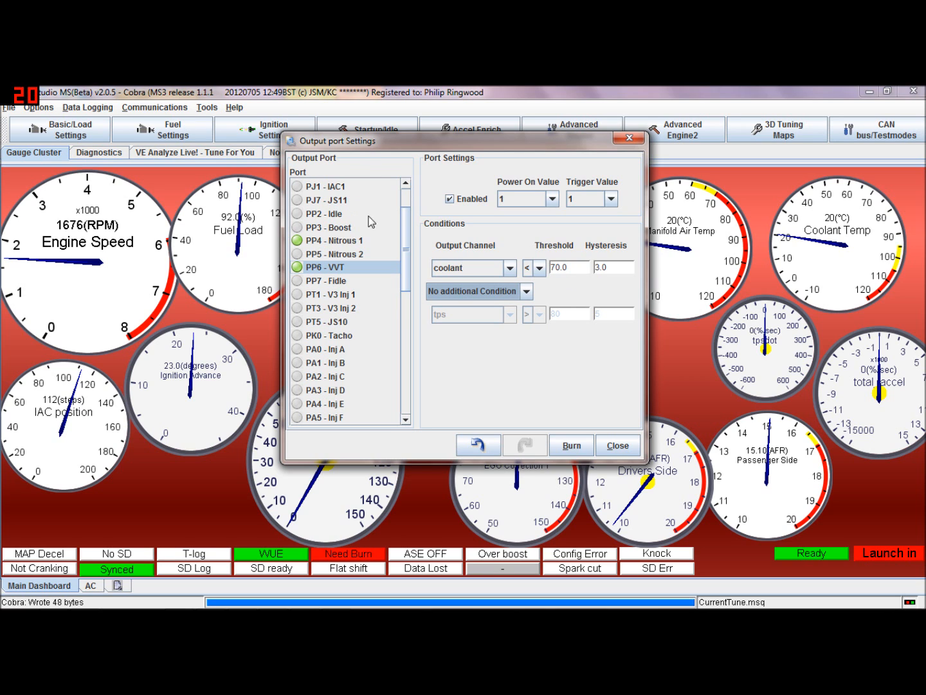
Enable the PA1 - Inj B port with a power-on value of 1, burn the settings and close the dialog
left_click_drag(406, 275, 404, 340)
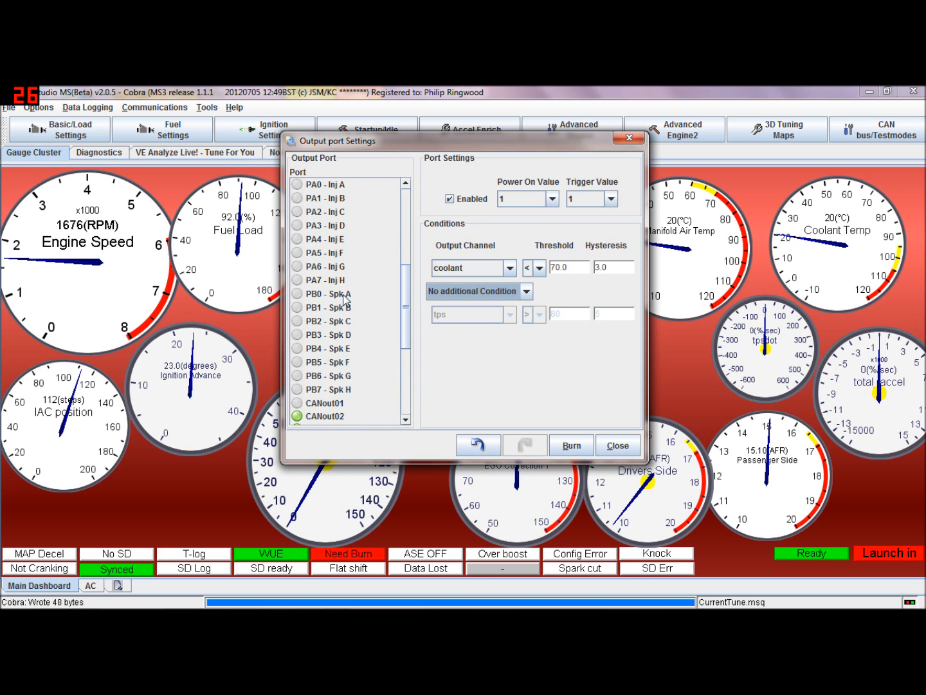
left_click(344, 295)
left_click_drag(408, 312, 362, 282)
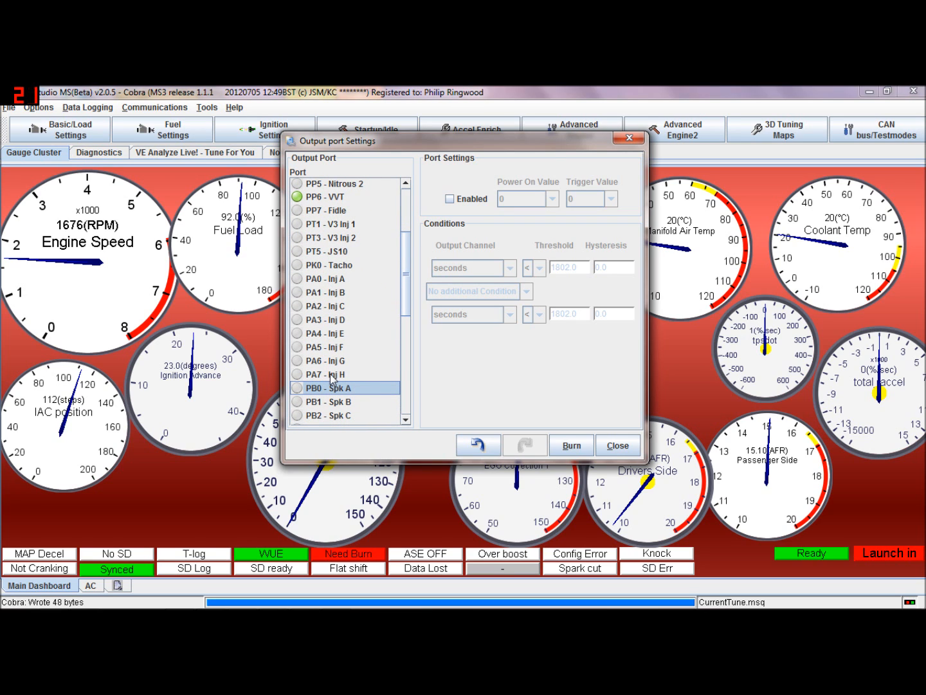
left_click(332, 293)
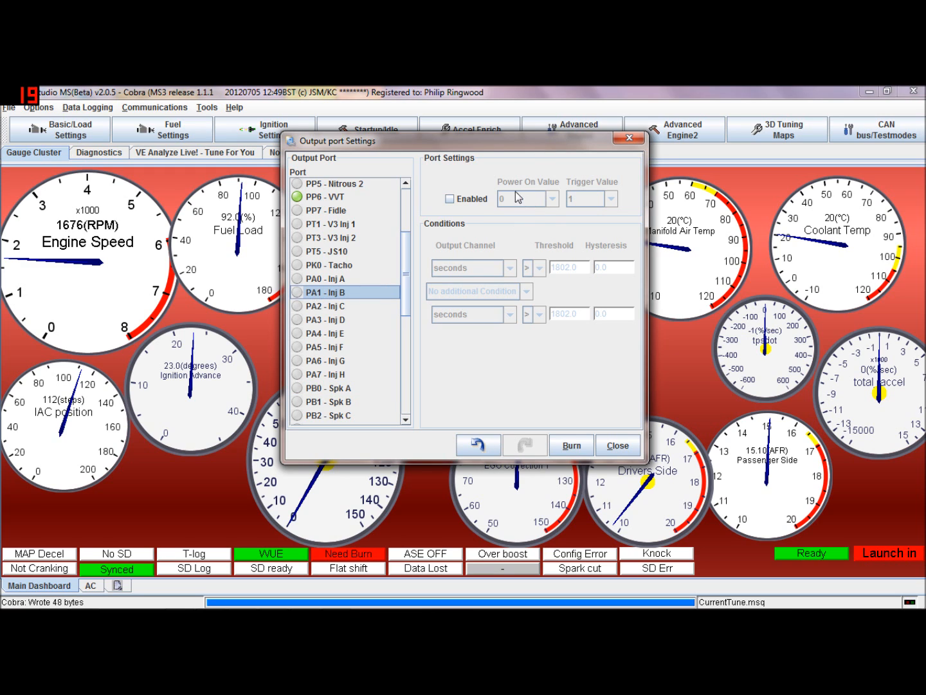
left_click(472, 200)
left_click(553, 201)
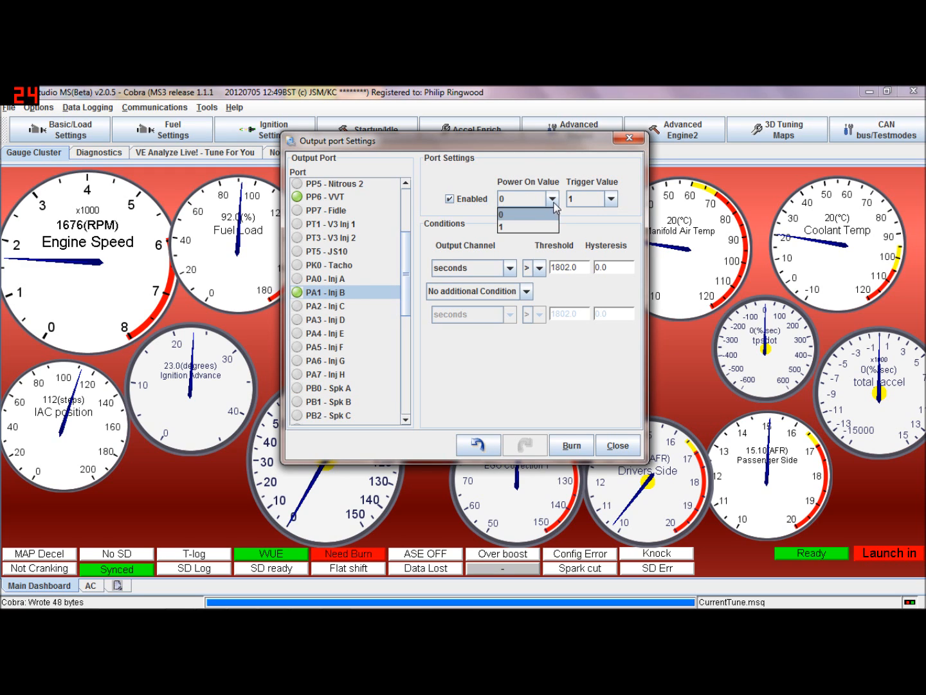
left_click(542, 226)
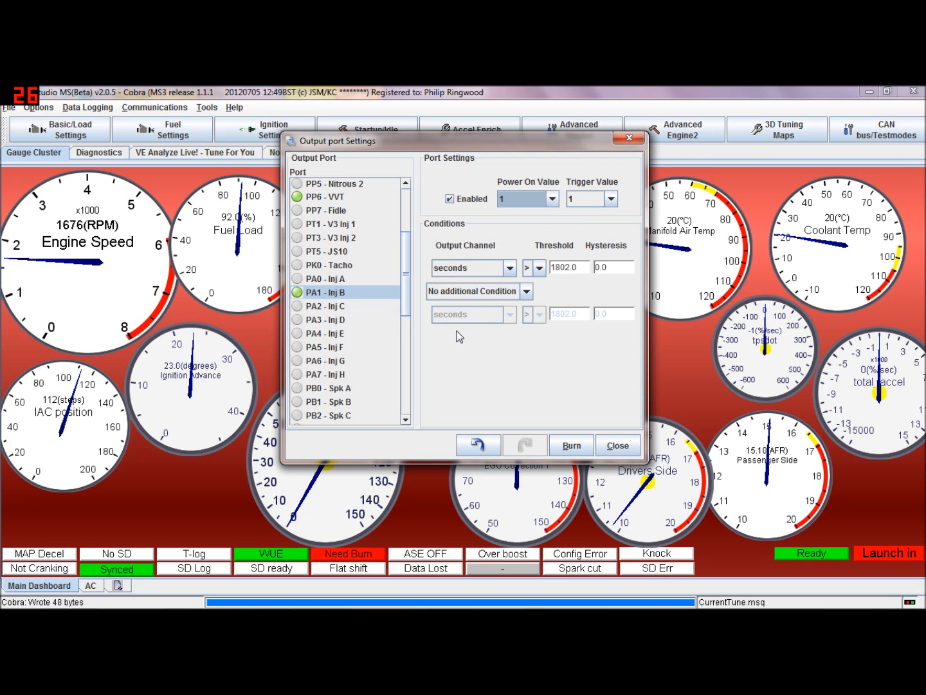
left_click(569, 445)
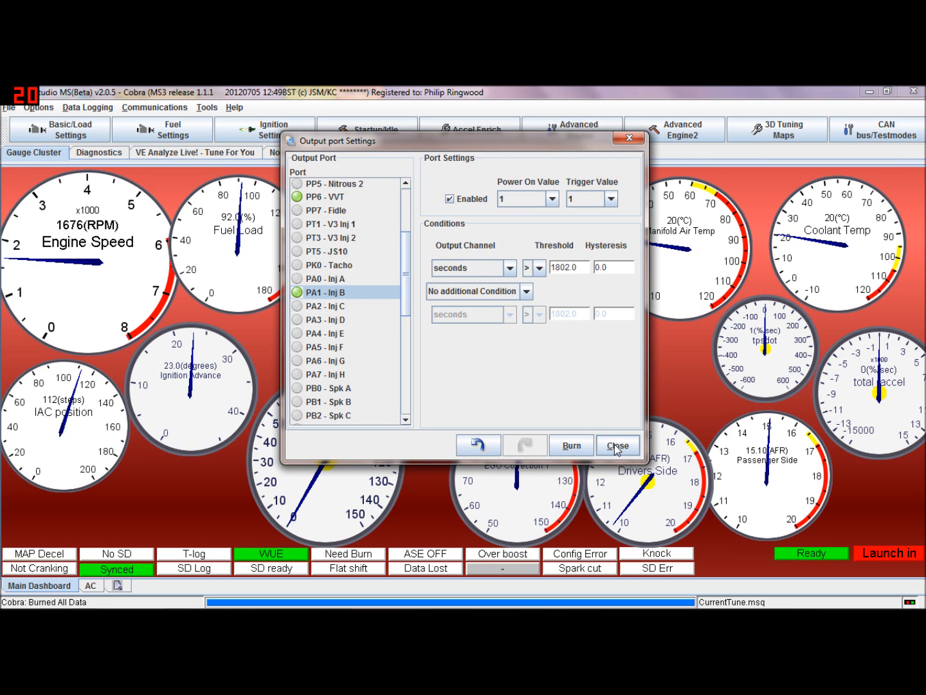
left_click(616, 446)
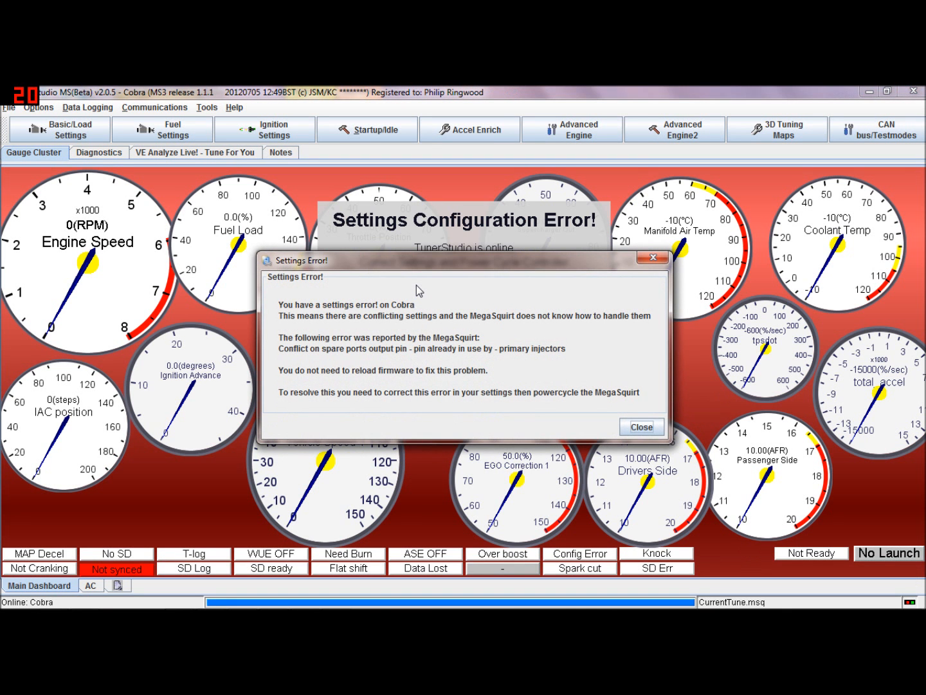
mouse_move(513, 263)
left_mouse_down()
mouse_move(465, 356)
mouse_move(479, 375)
mouse_move(506, 282)
left_mouse_up()
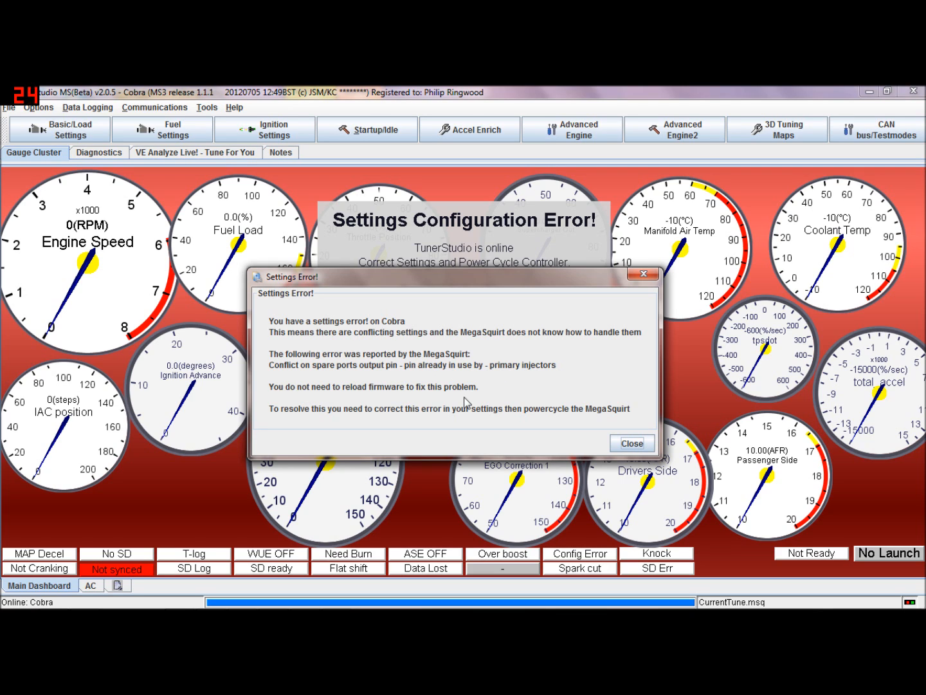
left_click_drag(485, 277, 488, 381)
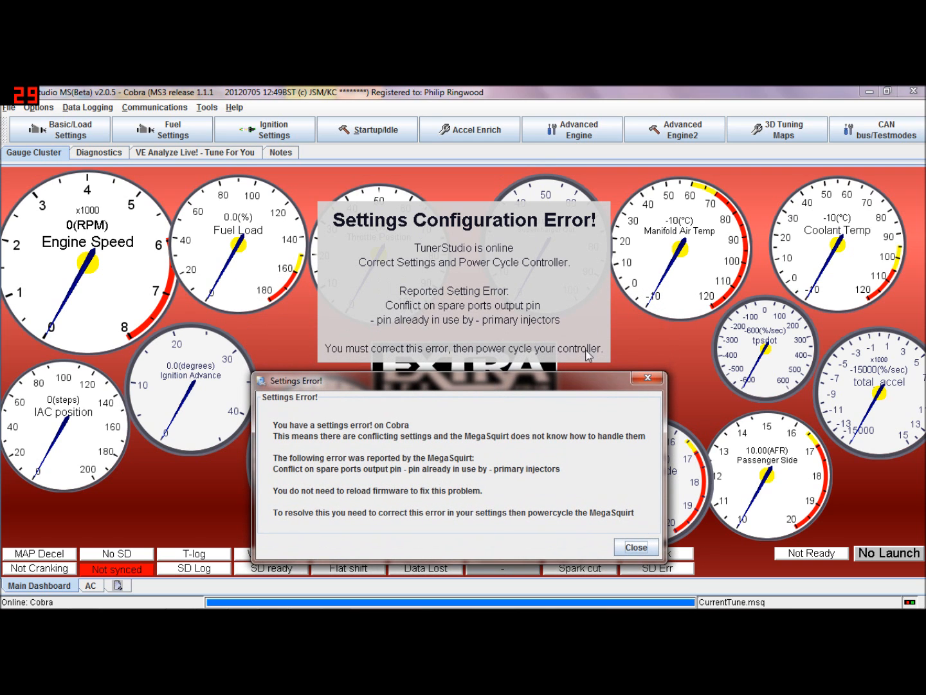
left_click_drag(523, 385, 524, 281)
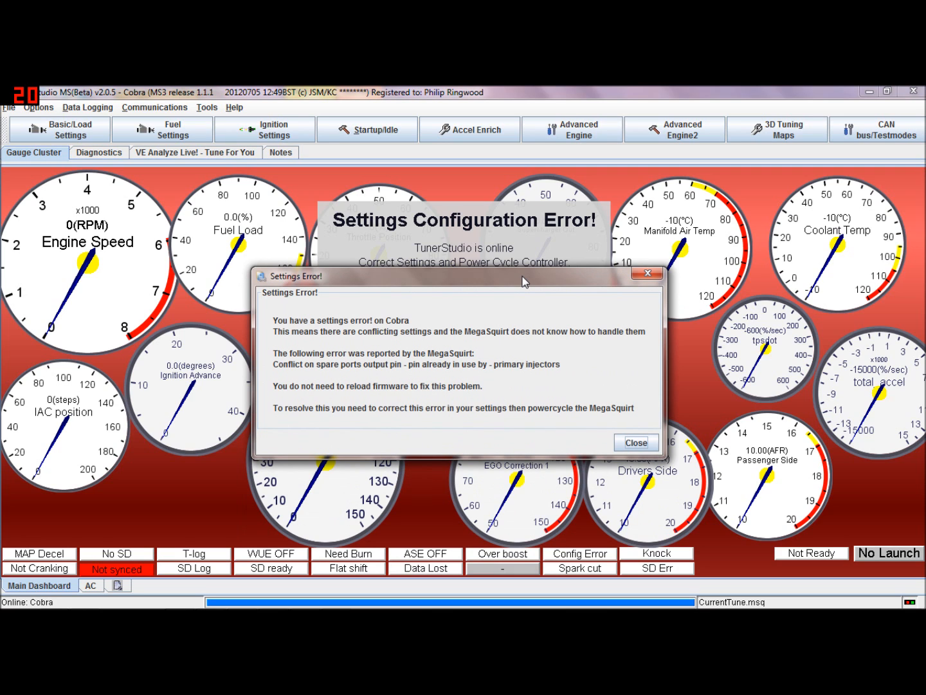
left_click(6, 108)
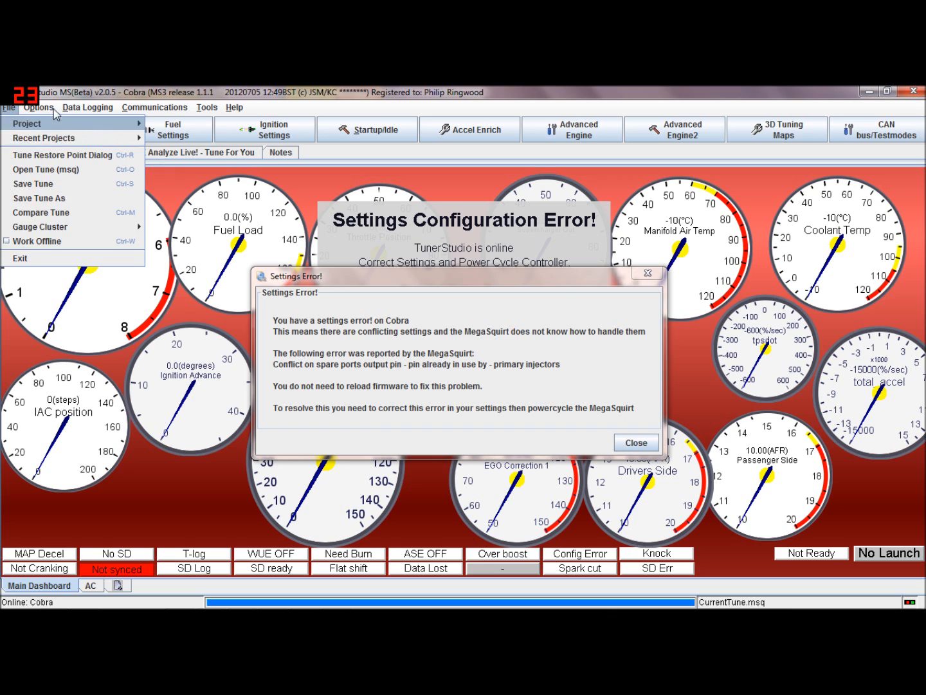
left_click(109, 88)
Open the I/O pins in use list and scroll through the assigned pins
left_click(38, 125)
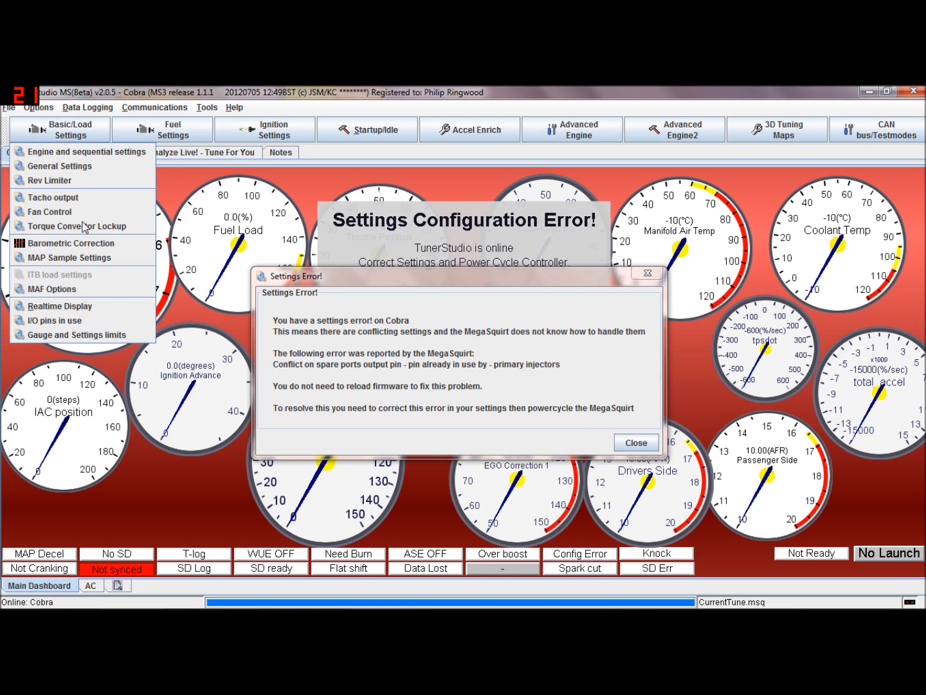
left_click(109, 318)
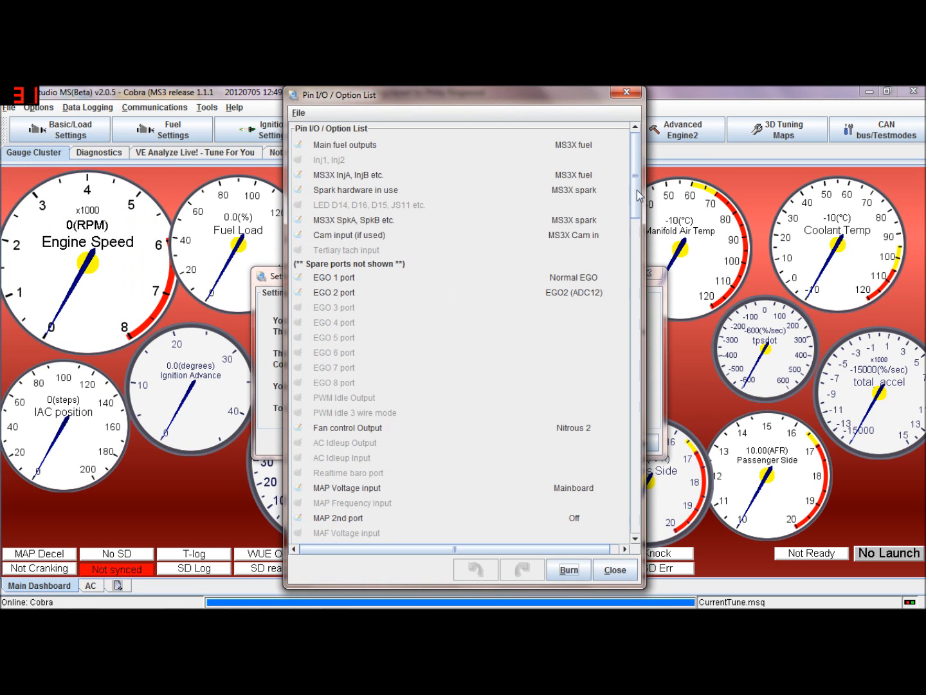
left_click_drag(637, 195, 633, 404)
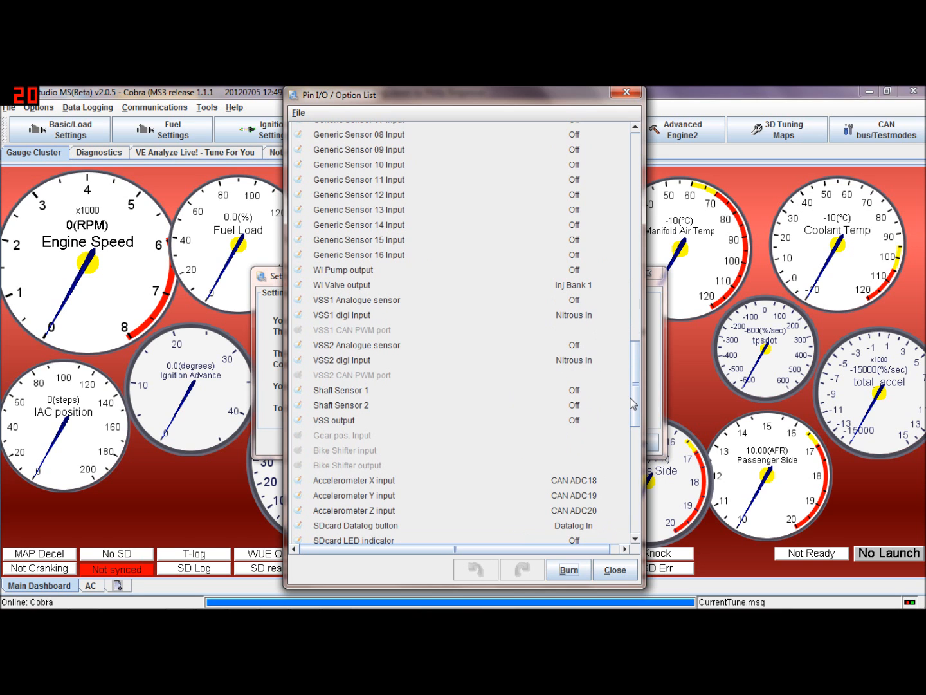
left_click_drag(631, 401, 637, 181)
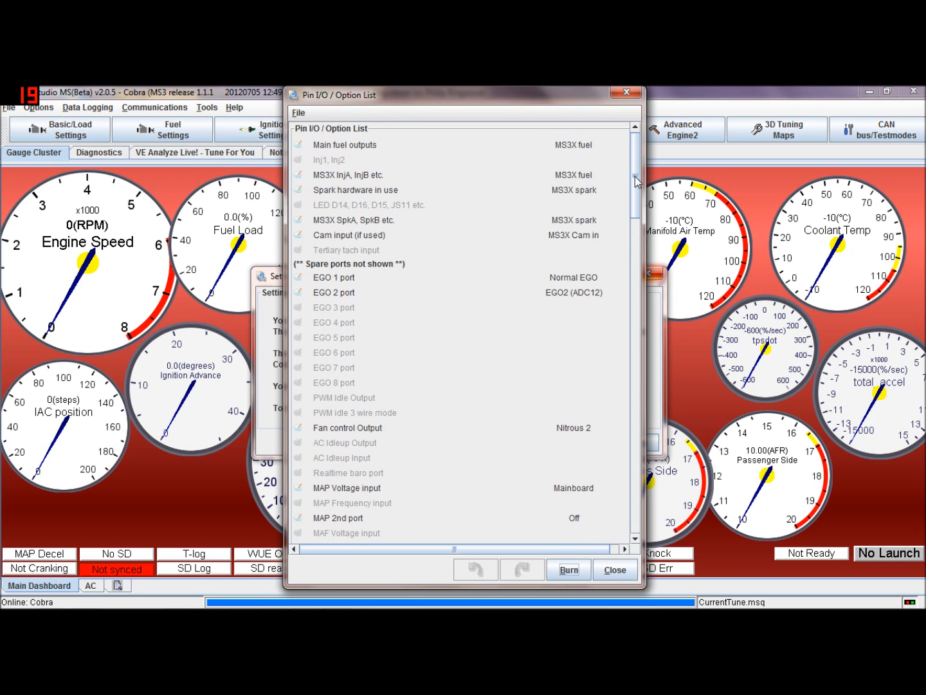
left_click_drag(637, 182, 626, 329)
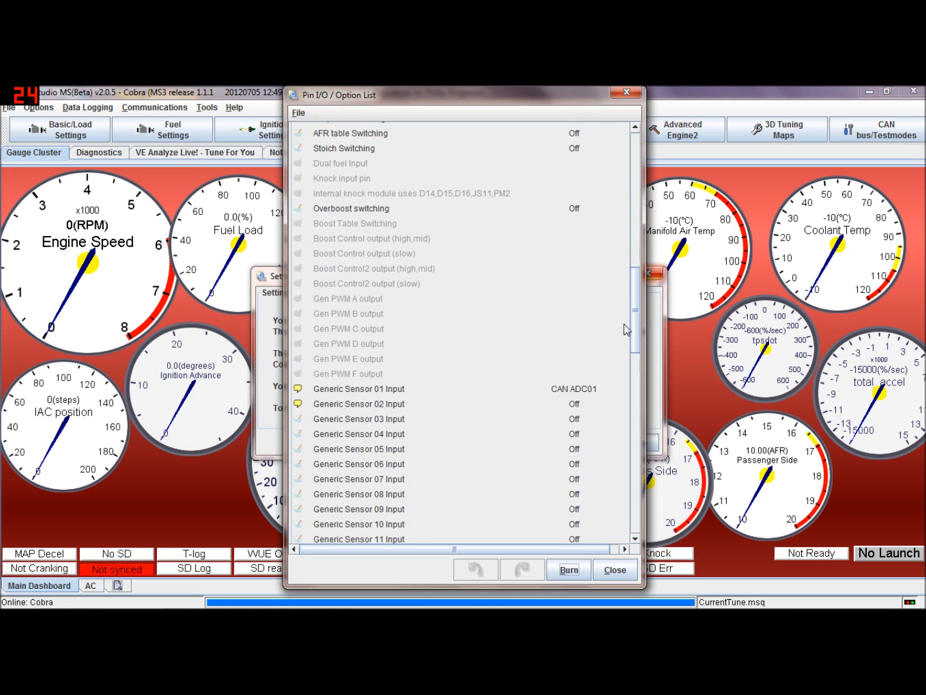
left_click(627, 92)
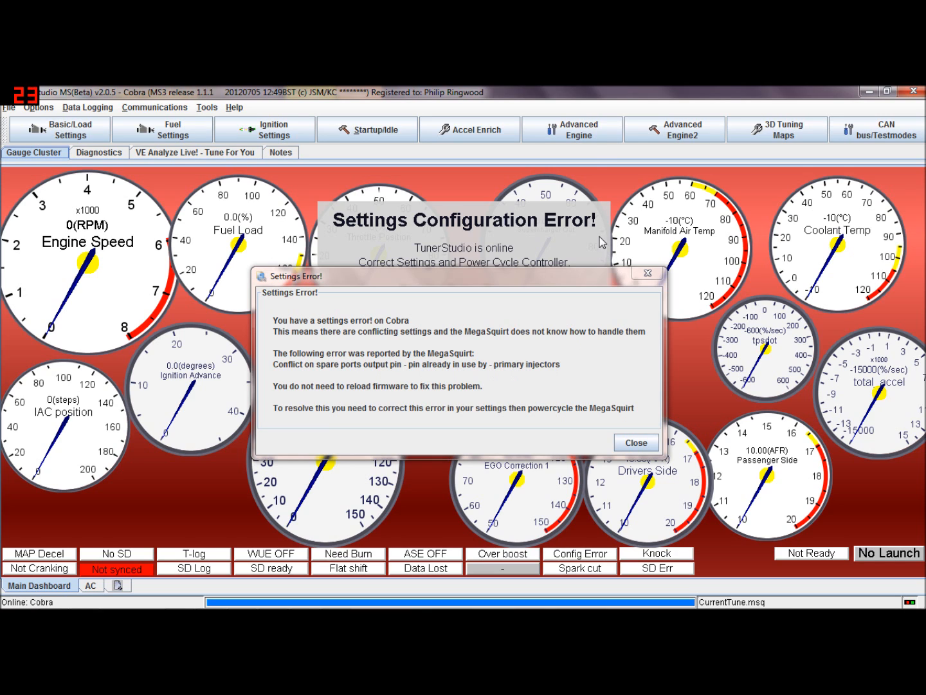
Reopen Spare Output port Settings and set PA1 - Inj B's power-on and trigger values to 0
left_click(567, 135)
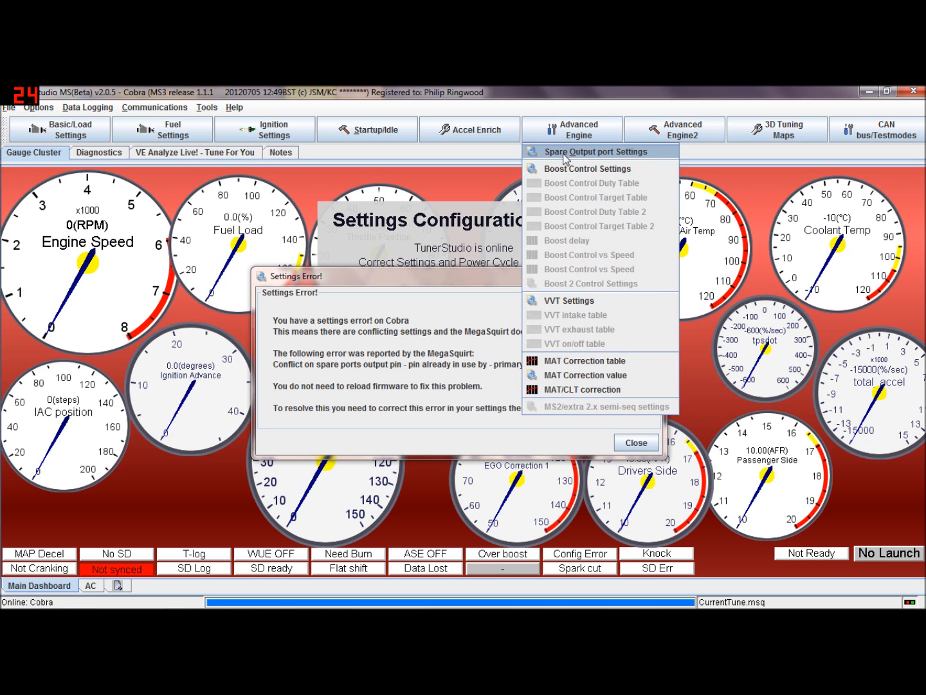
left_click(564, 153)
left_click_drag(411, 308, 407, 344)
left_click(305, 324)
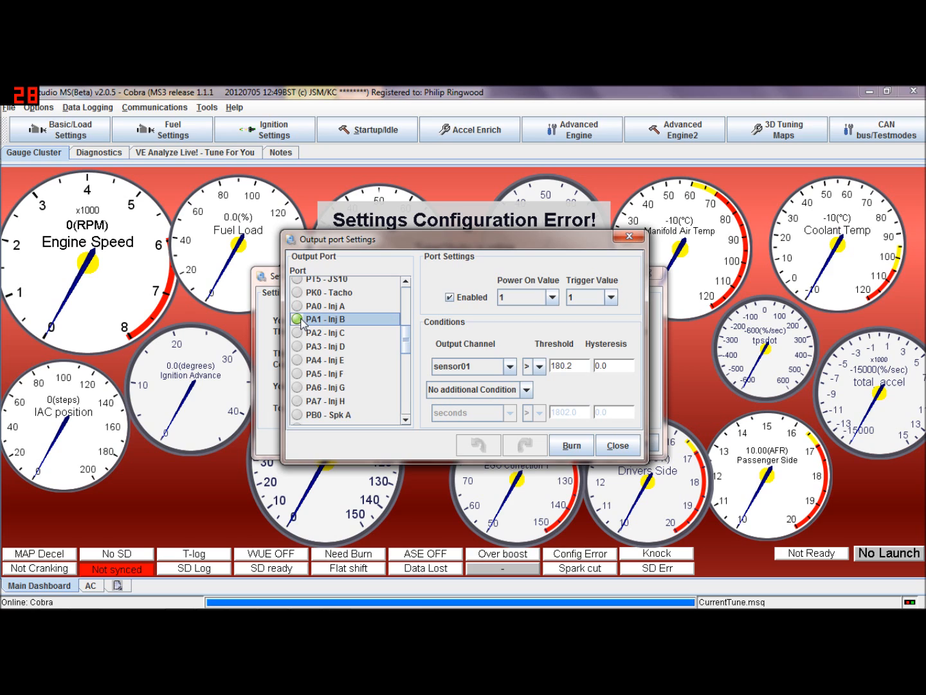
left_click(556, 298)
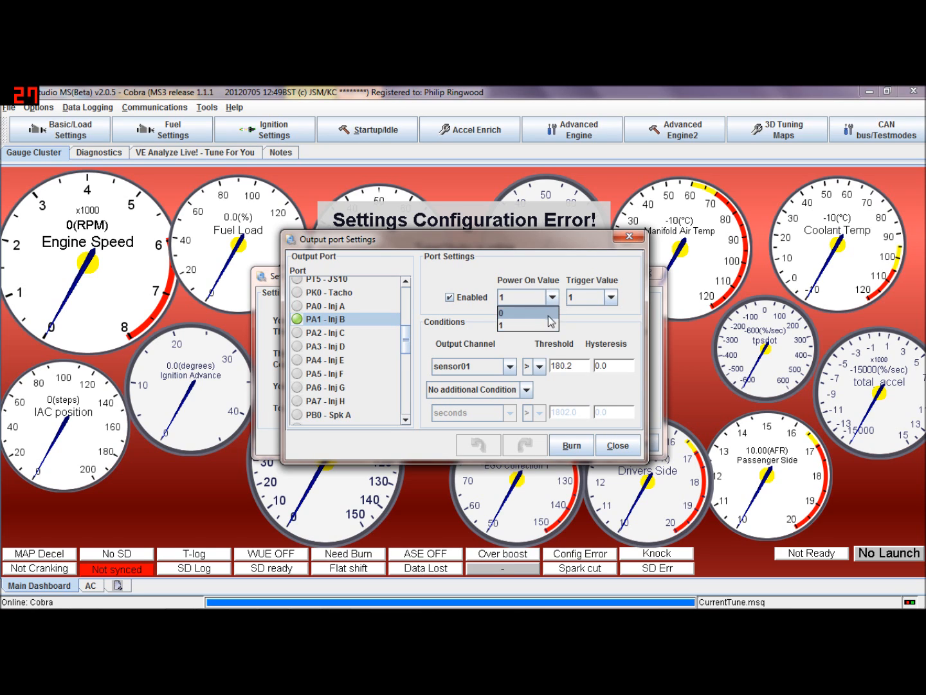
left_click(527, 313)
left_click(610, 297)
left_click(595, 321)
left_click(610, 298)
left_click(587, 308)
Disable the PA1 - Inj B port, burn the settings and close the dialog
left_click(456, 300)
left_click(571, 445)
left_click(619, 445)
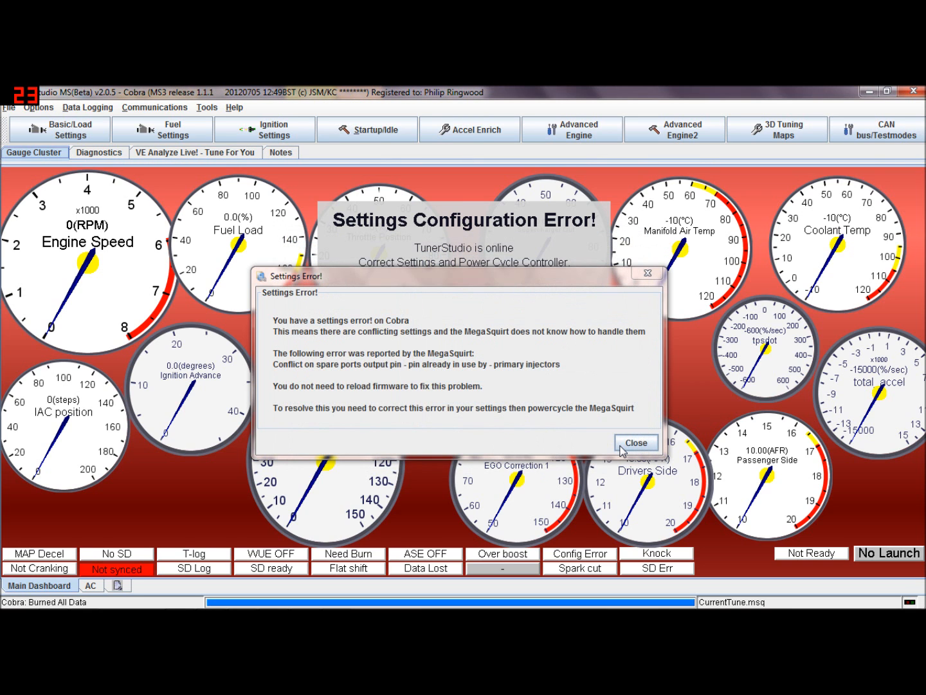
Dismiss the settings error and choose Work offline in the signature mismatch dialog
left_click(621, 449)
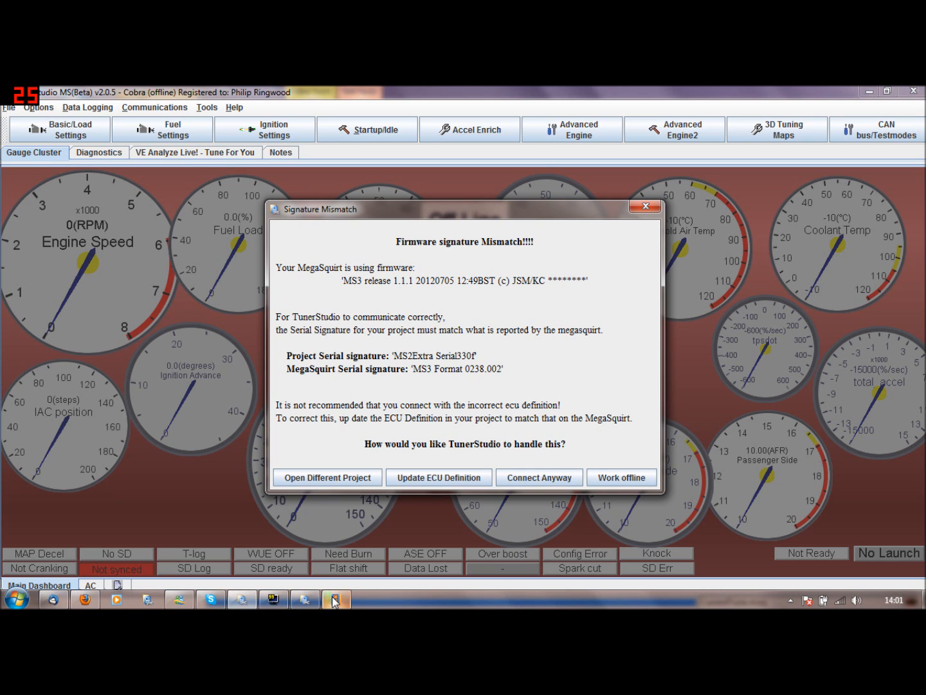
left_click(305, 599)
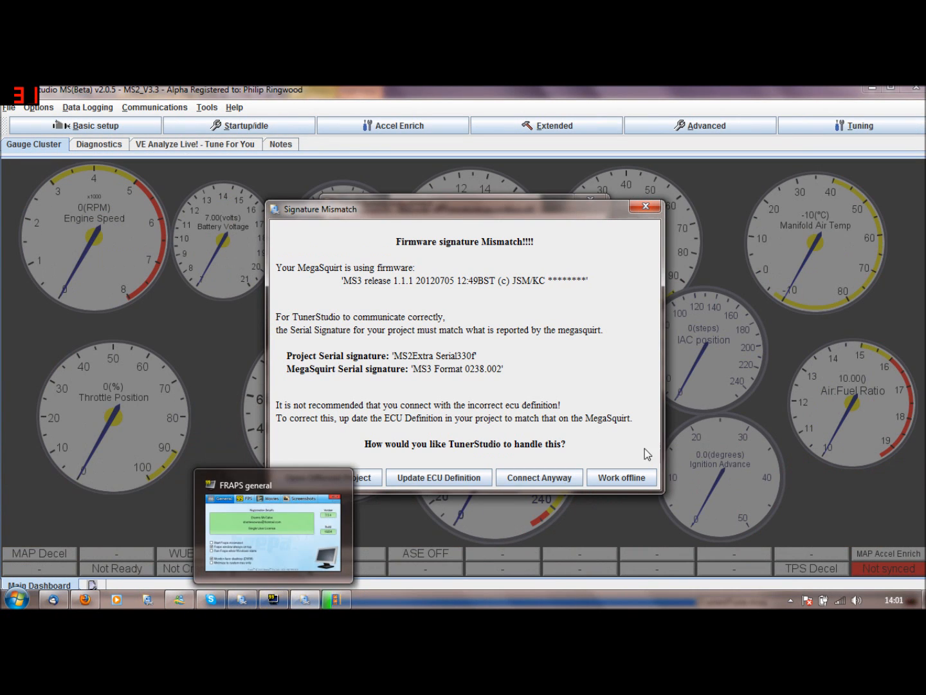
left_click(637, 478)
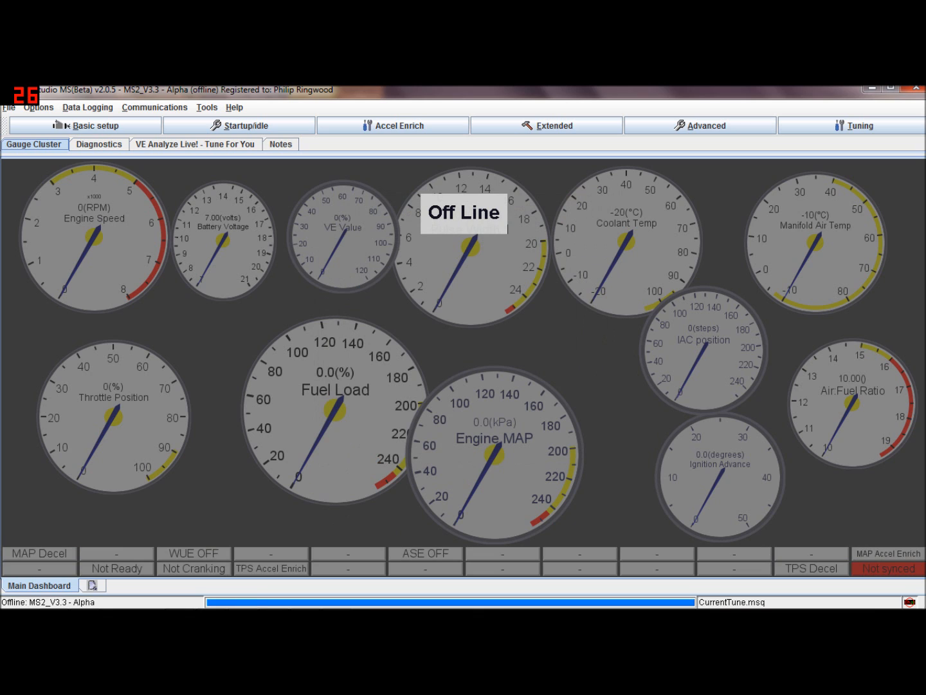
Switch to the Cobra project window and review the I/O pins in use list
mouse_move(298, 607)
left_click(242, 602)
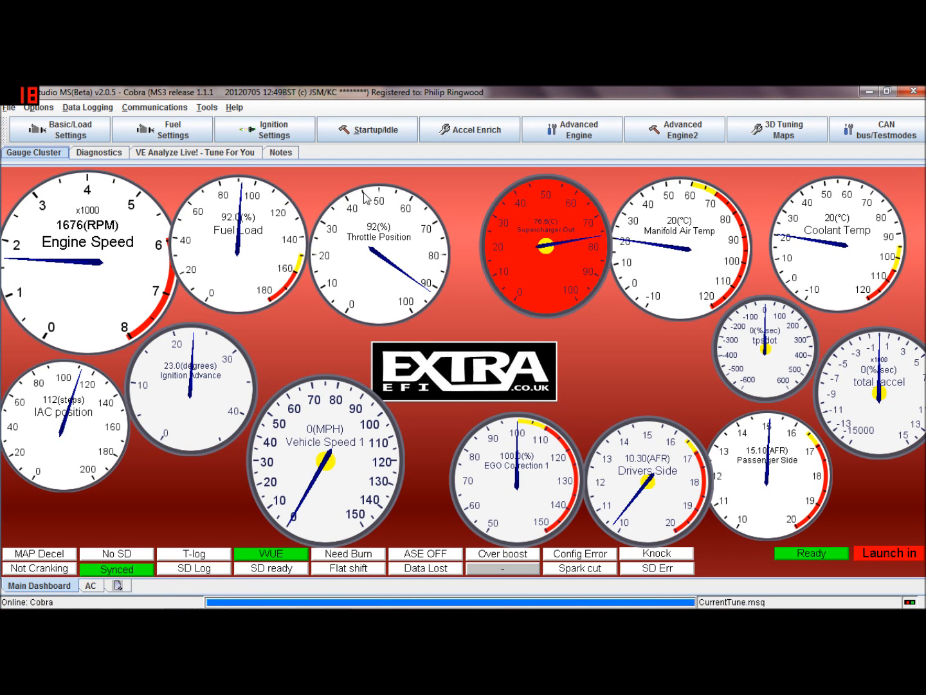
left_click(71, 130)
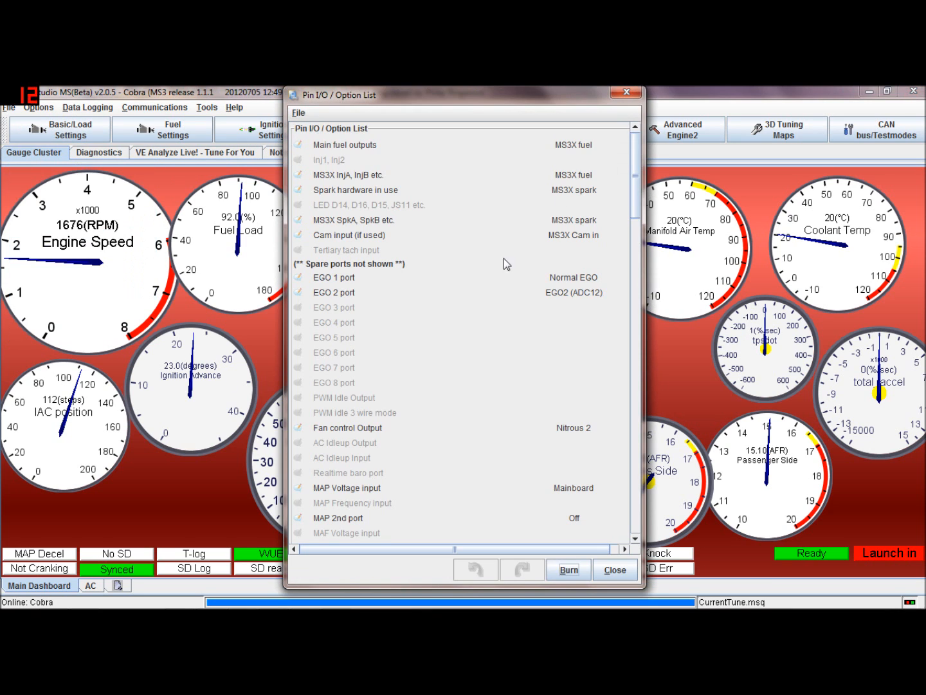
scroll(636, 179, "down", 1)
left_click_drag(635, 179, 661, 111)
left_click(627, 92)
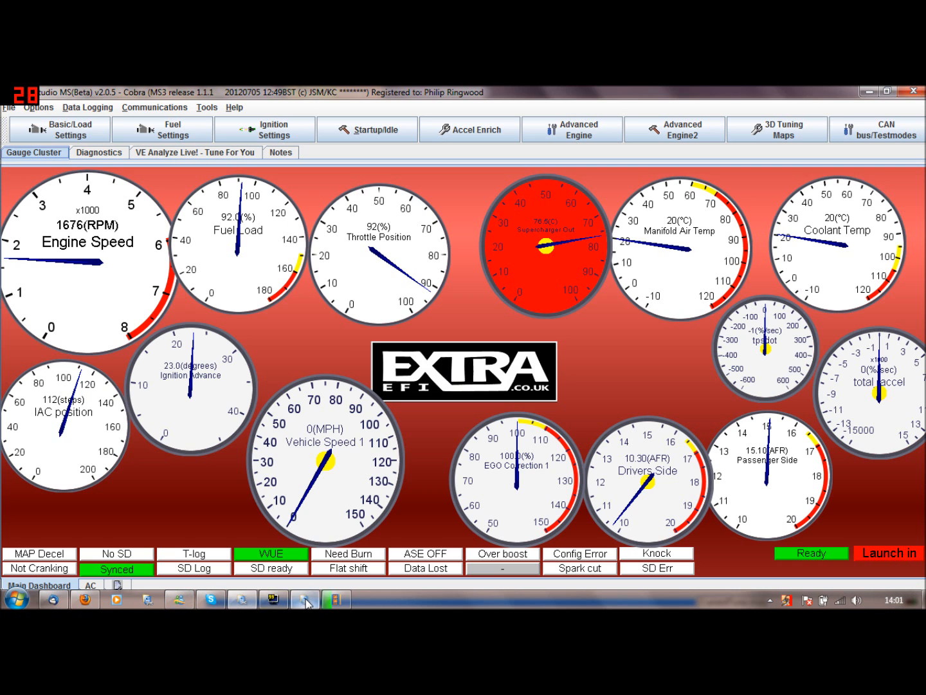
Switch to the offline MS2_V3.3 project window and open the Mini Terminal, then close it
left_click(245, 600)
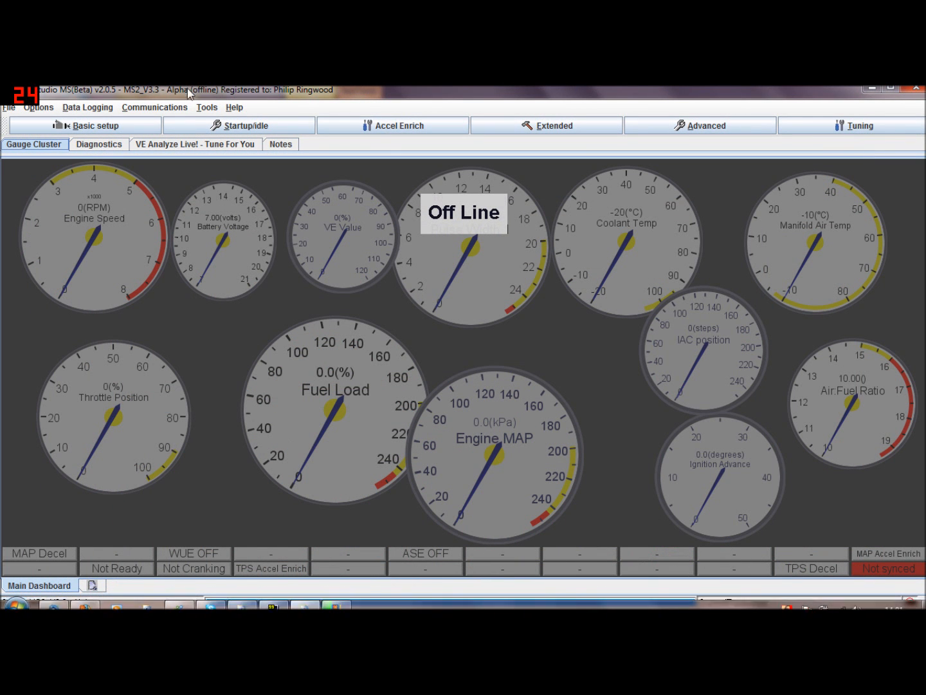
left_click(208, 109)
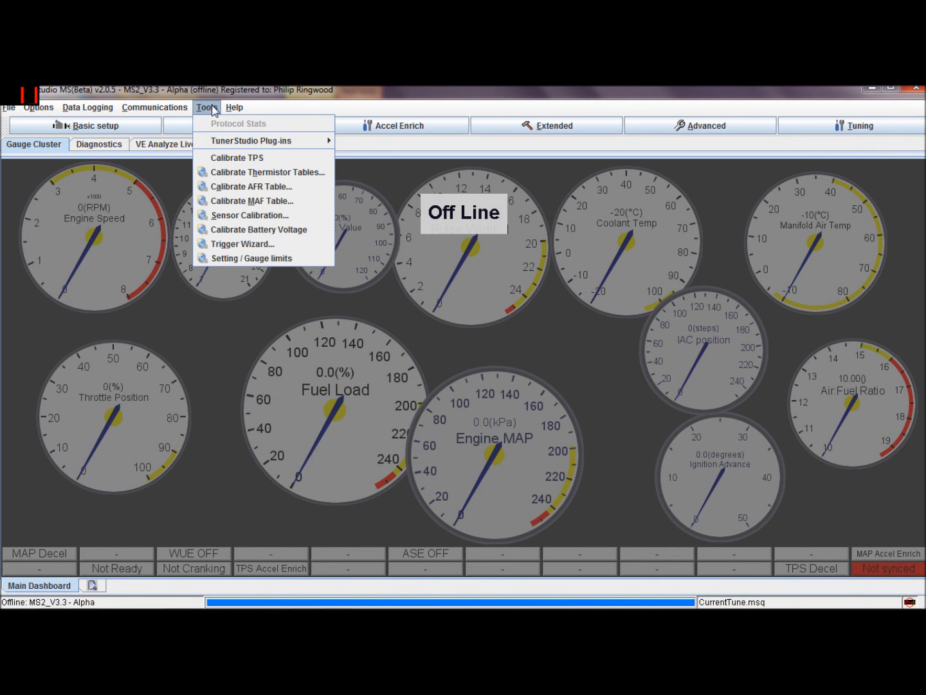
mouse_move(228, 110)
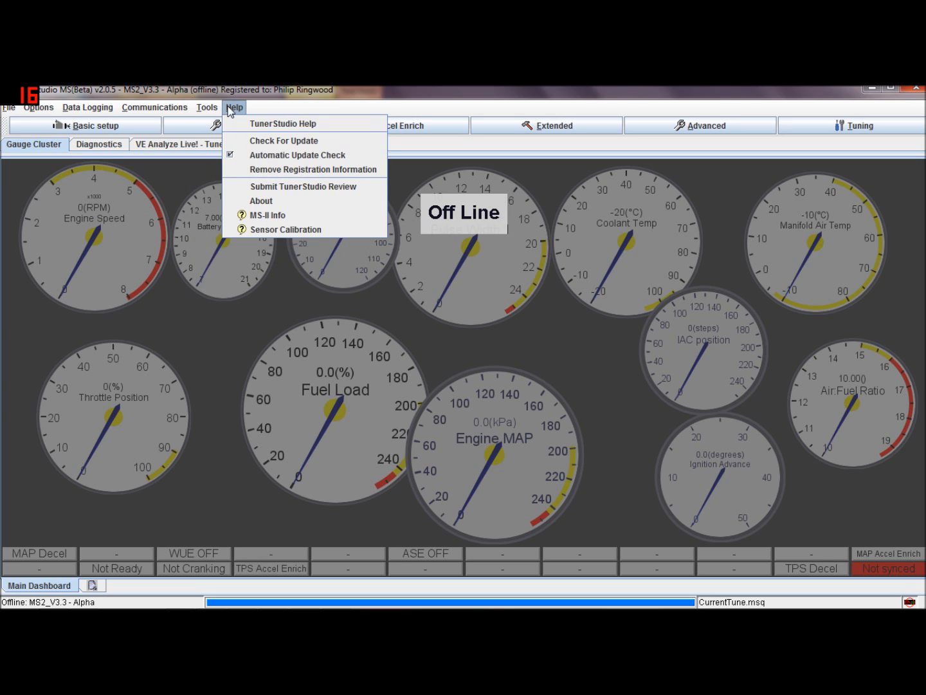
mouse_move(202, 114)
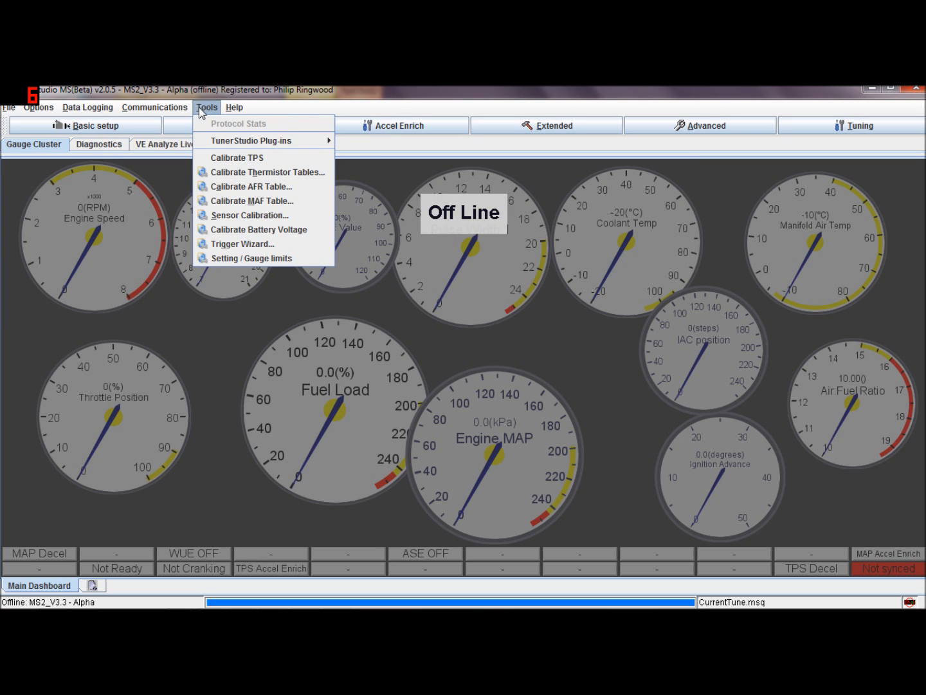
mouse_move(171, 113)
left_click(170, 166)
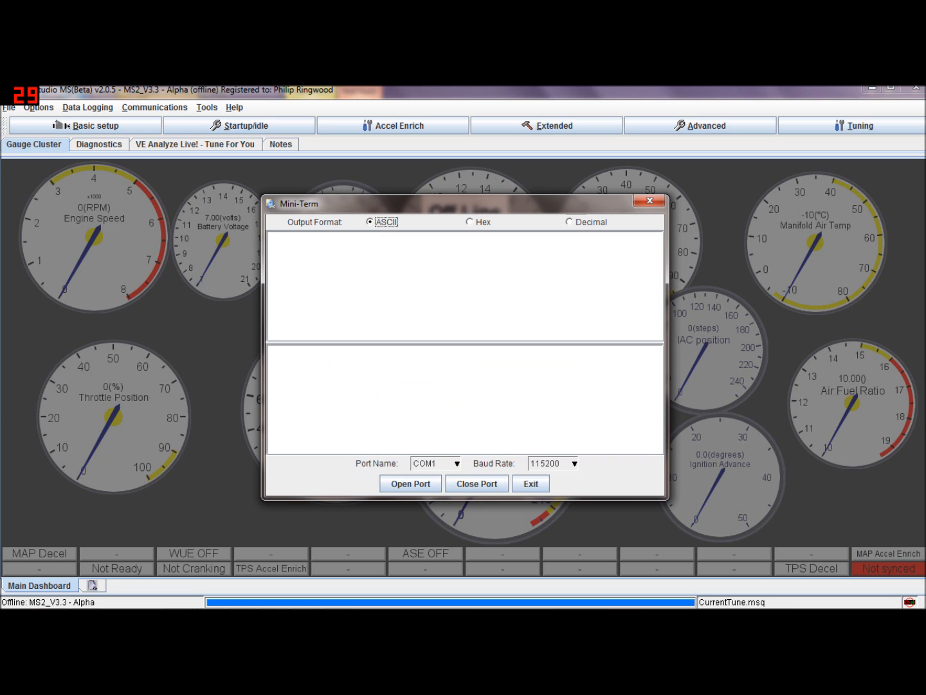
left_click(651, 202)
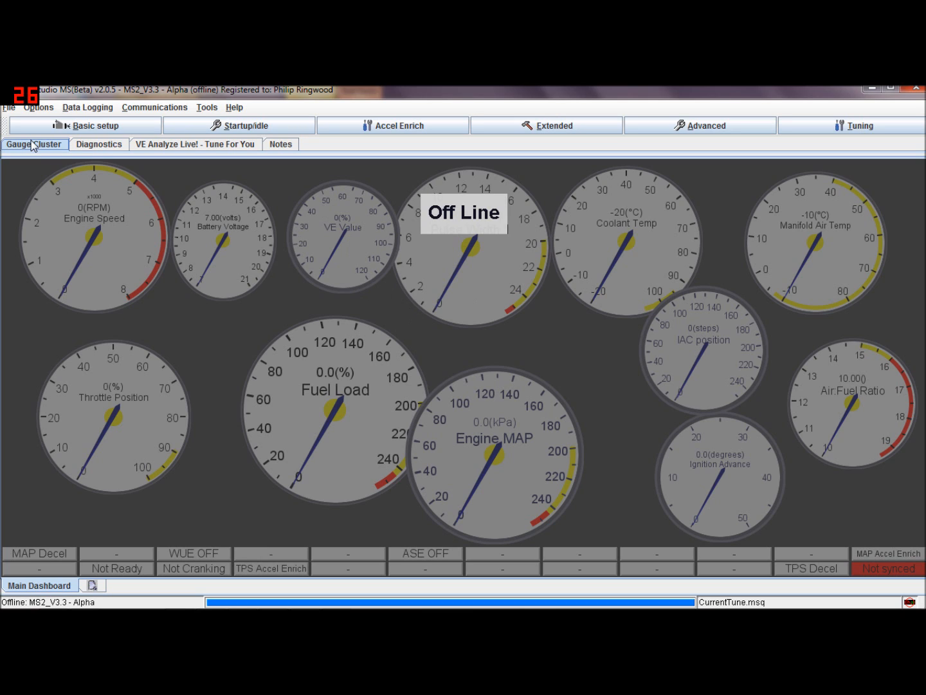
Reopen the Mini Terminal, exit it, and close the offline MS2_V3.3 project window
left_click(182, 109)
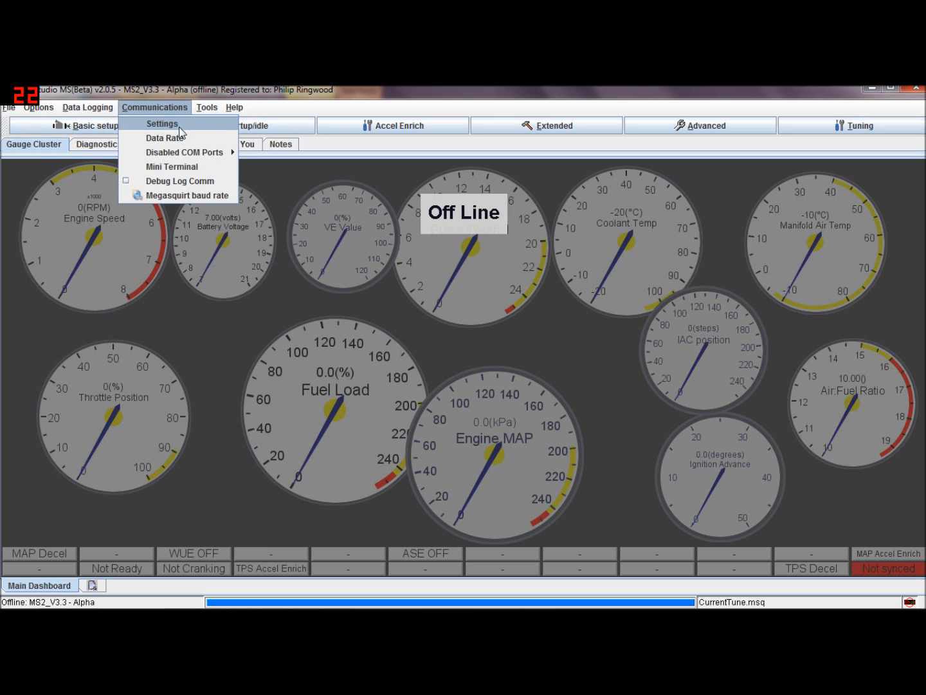
left_click(189, 167)
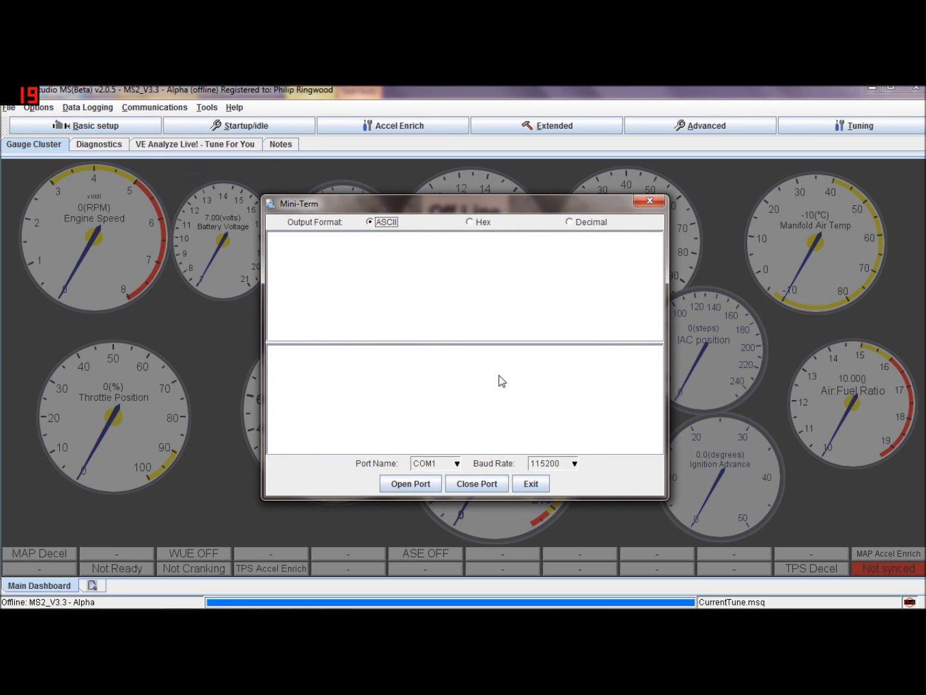
left_click(530, 487)
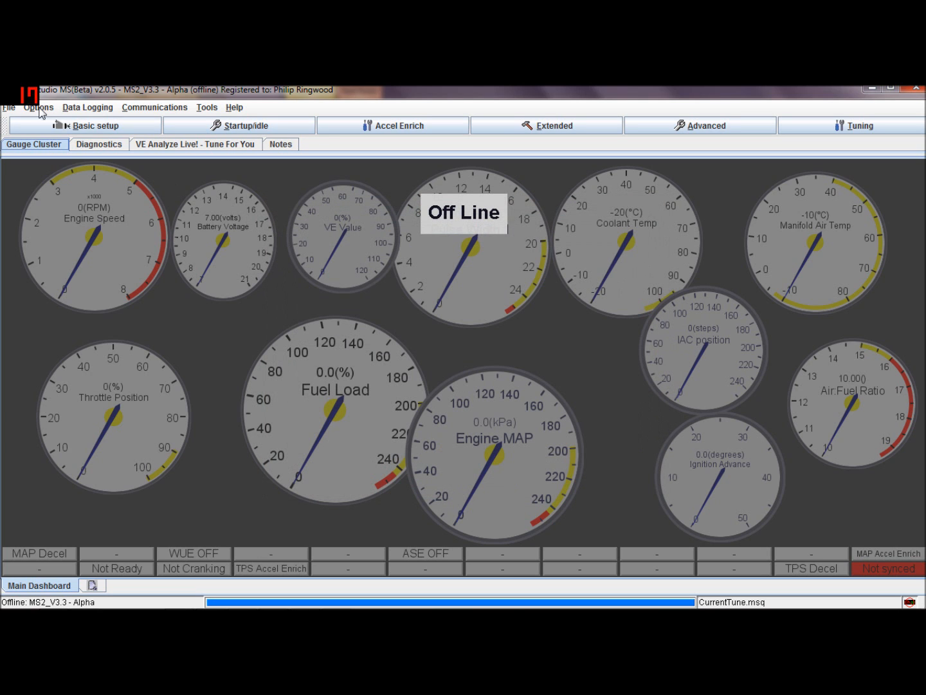
left_click(920, 92)
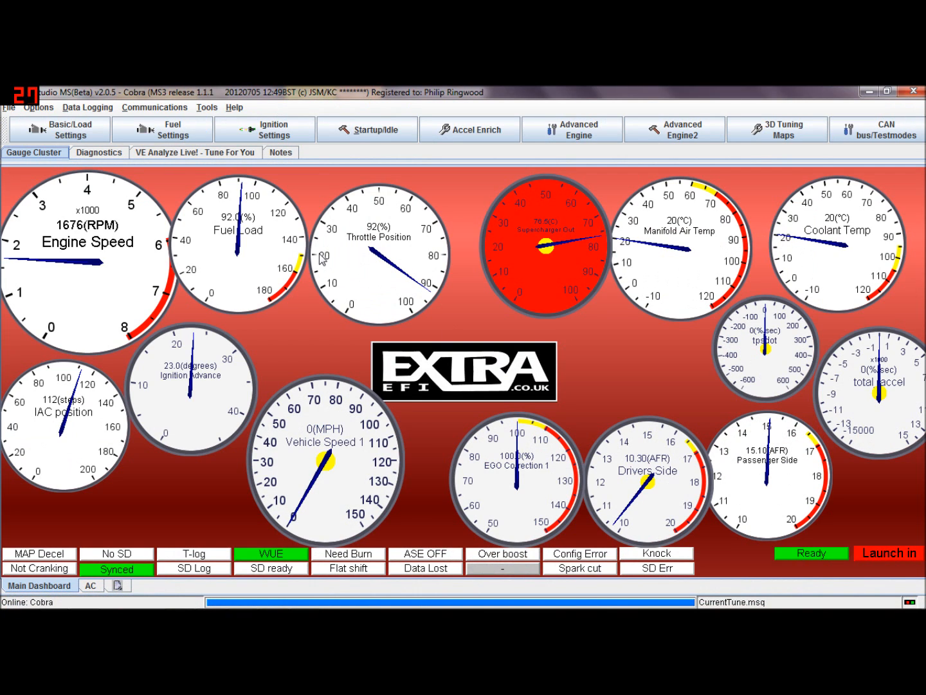
Open Boost Control Settings and set Boost control Enabled to On
left_click(574, 129)
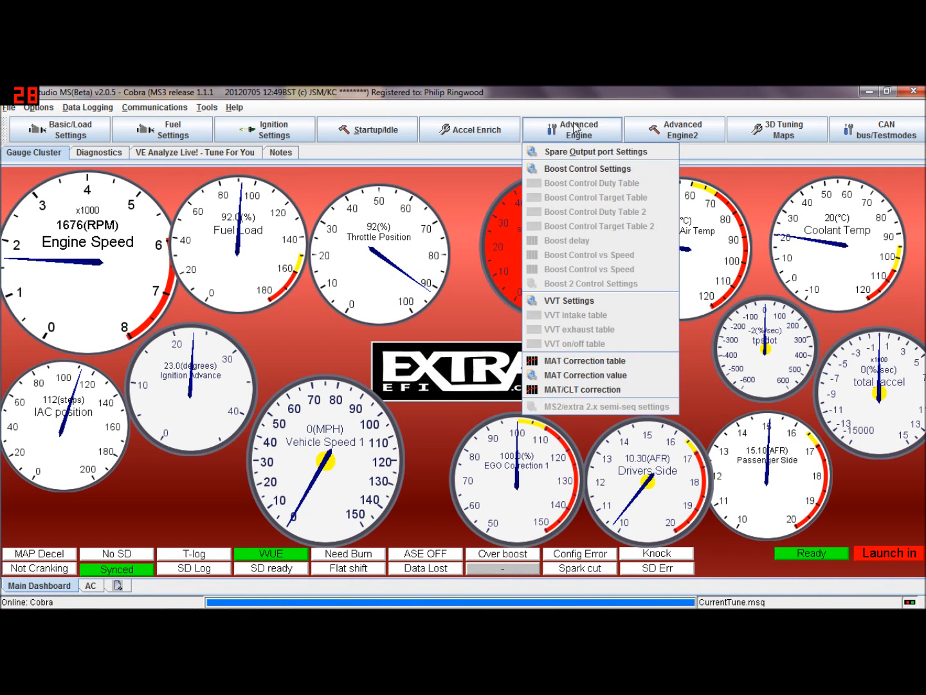
left_click(607, 170)
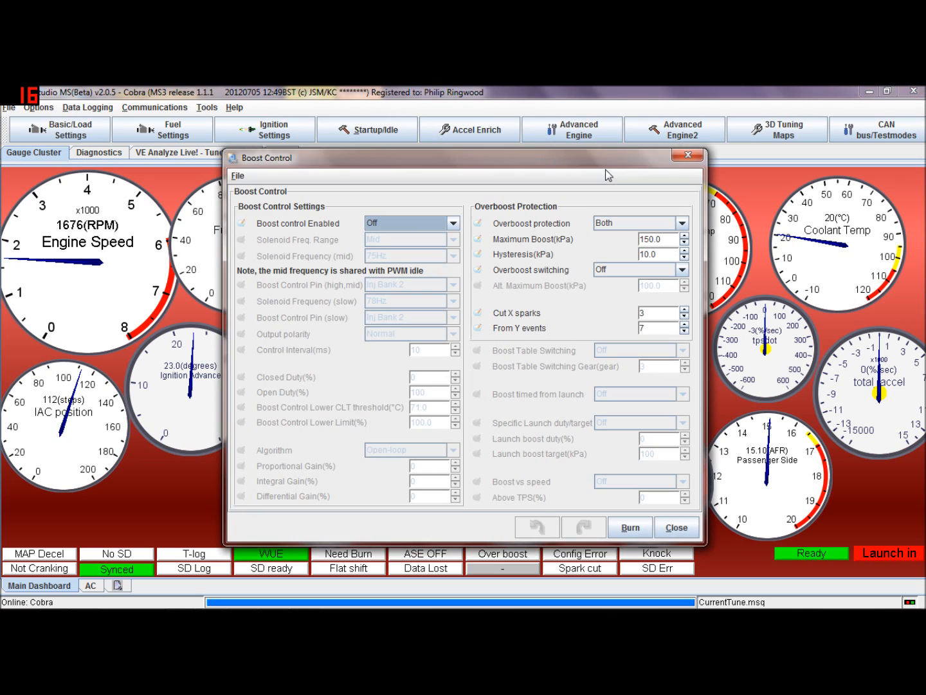
left_click(454, 226)
left_click(438, 253)
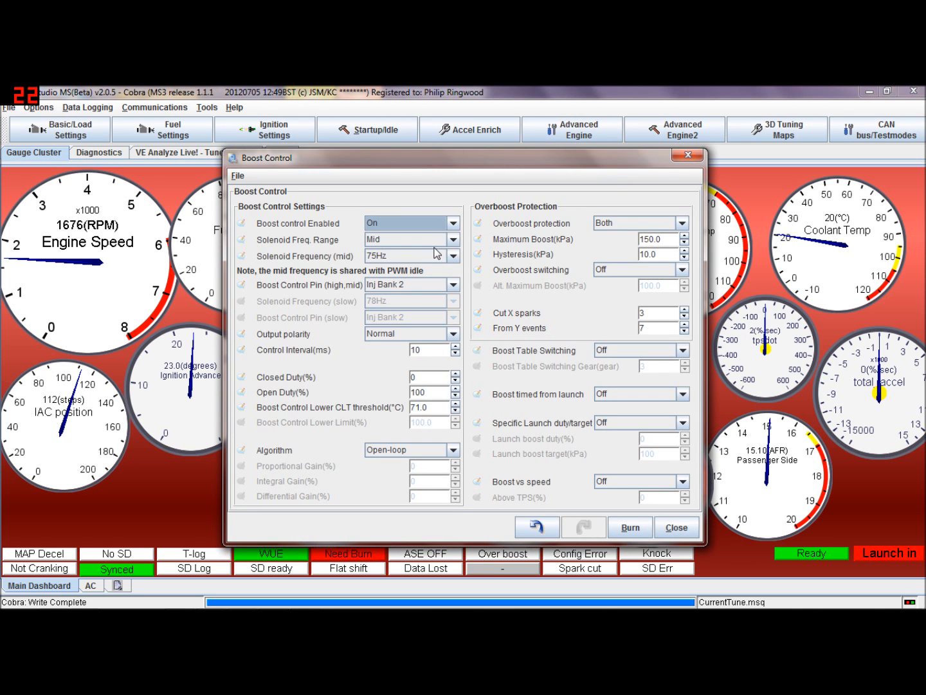
Review the Solenoid Freq. Range and Solenoid Frequency options, keeping Mid and 75Hz
left_click(453, 242)
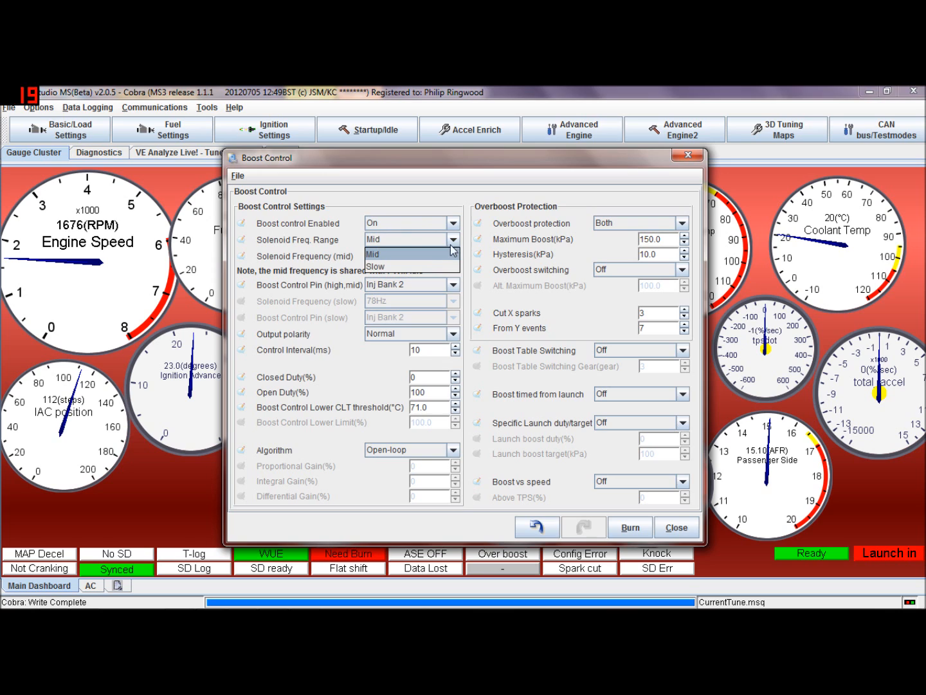
left_click(427, 255)
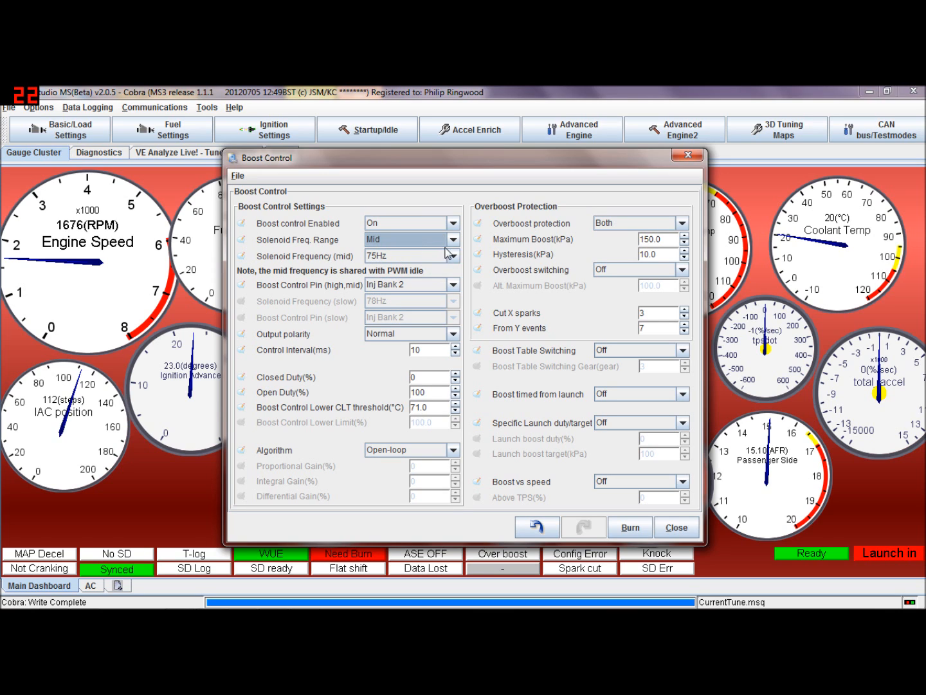
left_click(451, 255)
mouse_move(454, 322)
left_mouse_down()
mouse_move(452, 281)
mouse_move(447, 346)
mouse_move(452, 289)
mouse_move(455, 345)
mouse_move(449, 308)
left_mouse_up()
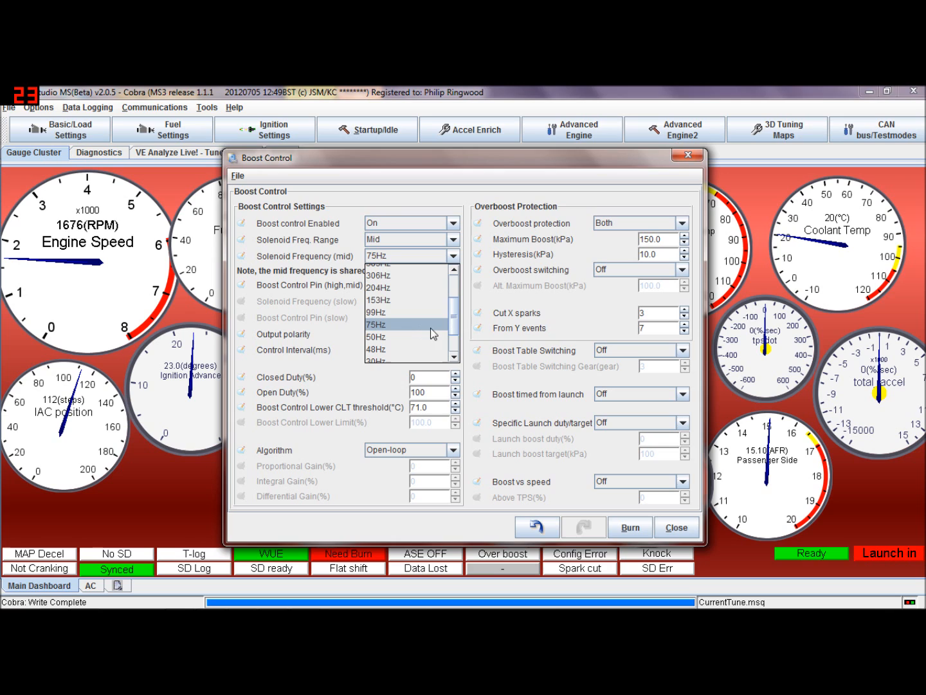
left_click_drag(456, 322, 455, 322)
left_click(465, 302)
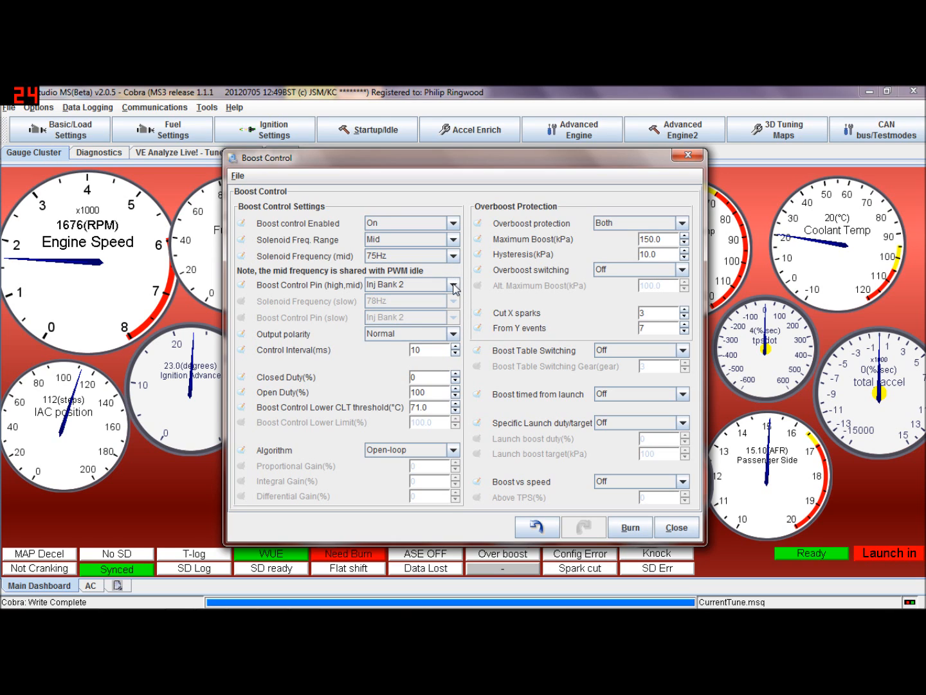
Set the Boost Control Pin (high,mid) to Boost
left_click(454, 287)
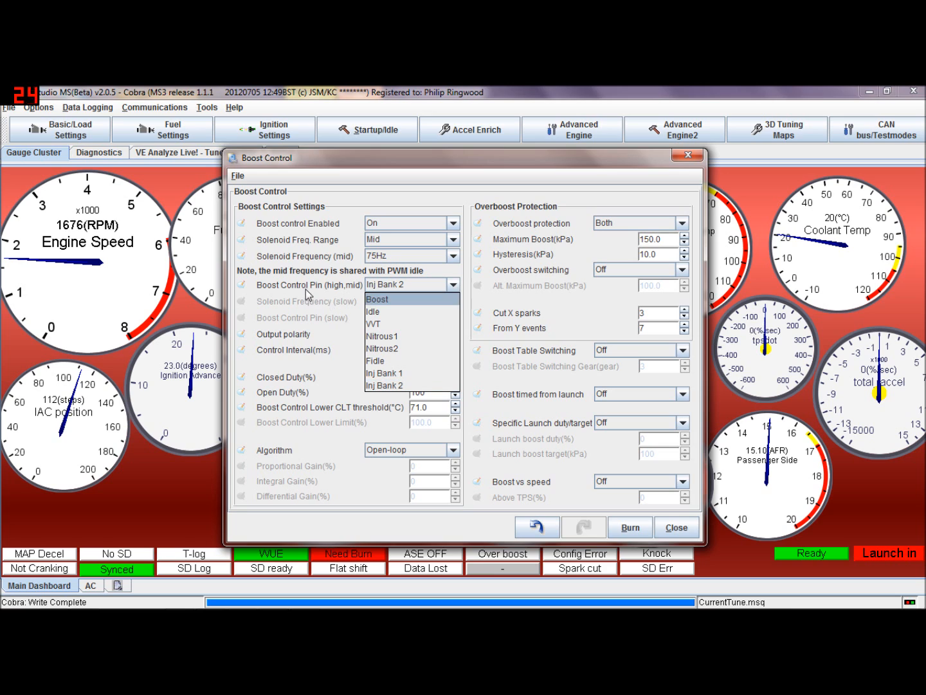
left_click(420, 307)
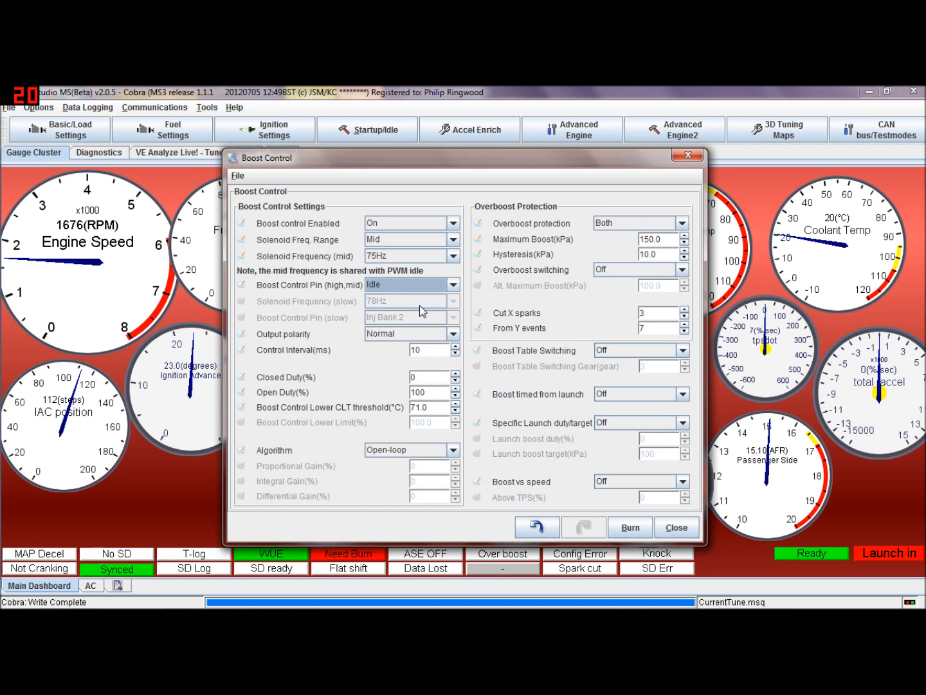
left_click(454, 285)
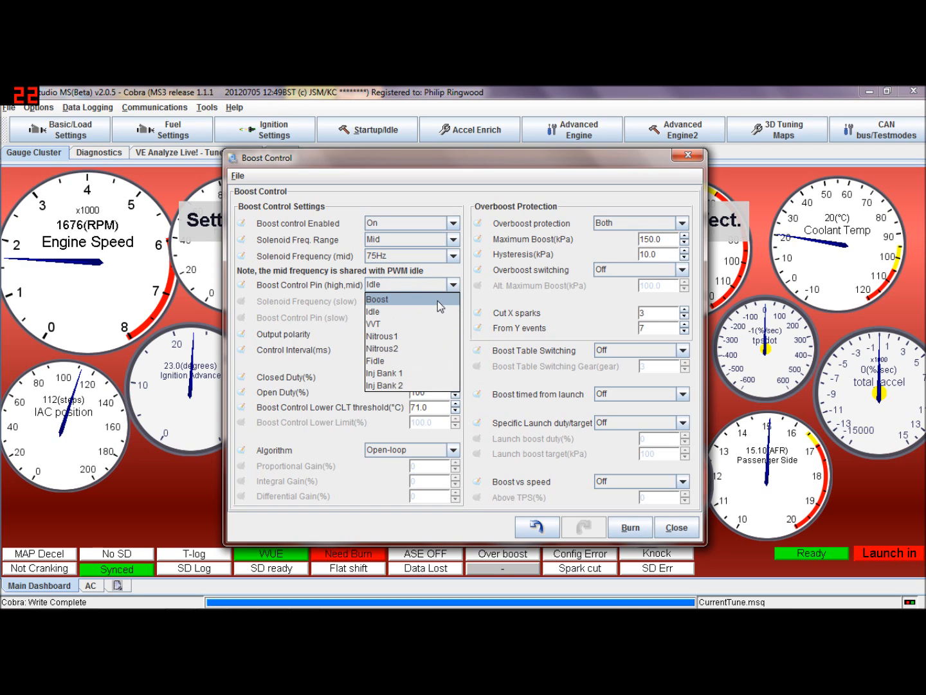
left_click(437, 300)
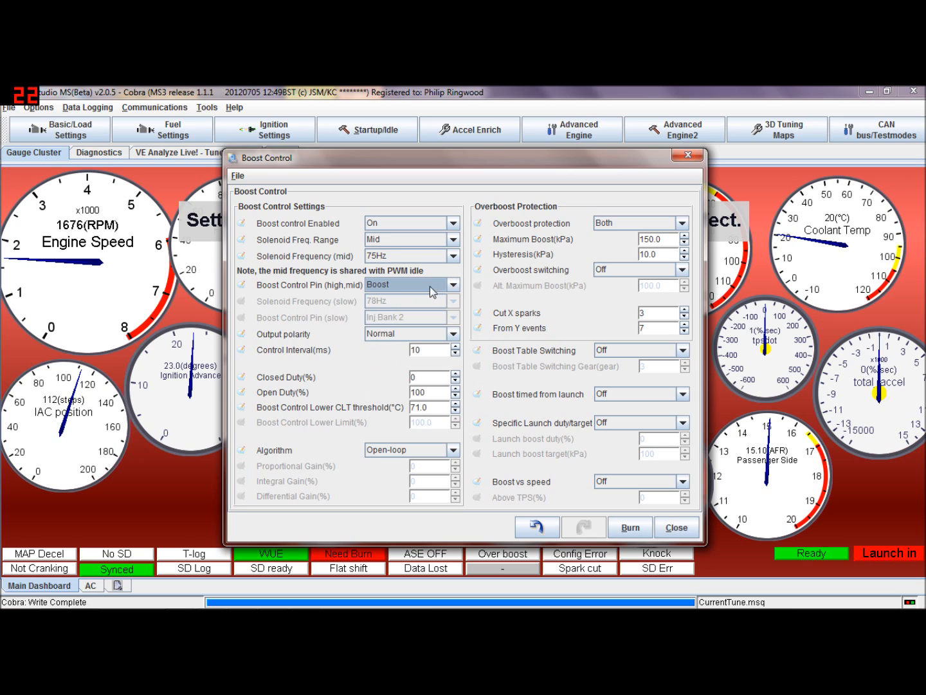
left_click(453, 287)
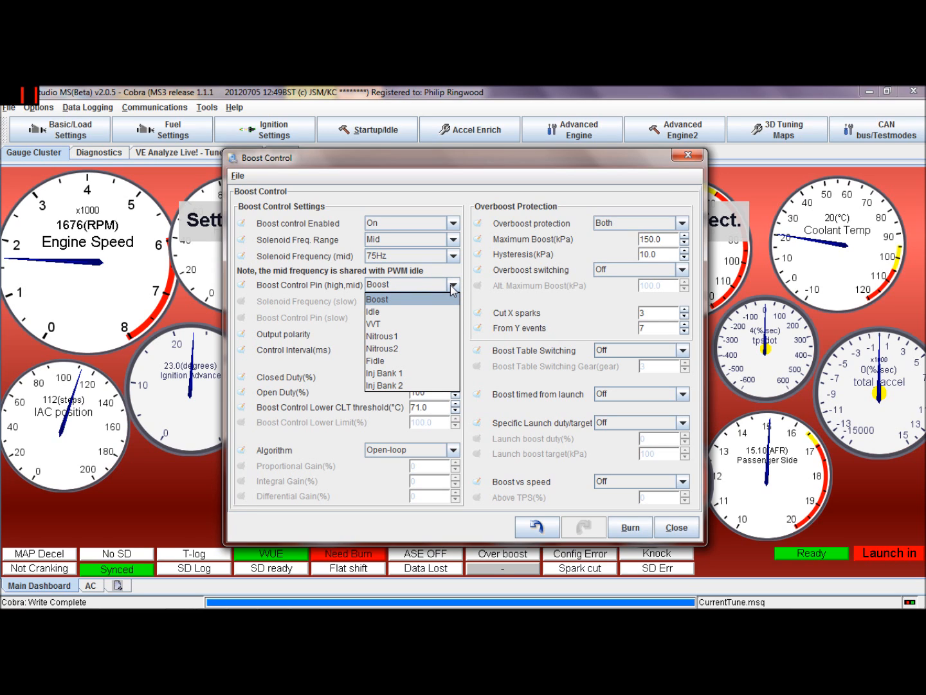
left_click(441, 298)
left_click(454, 286)
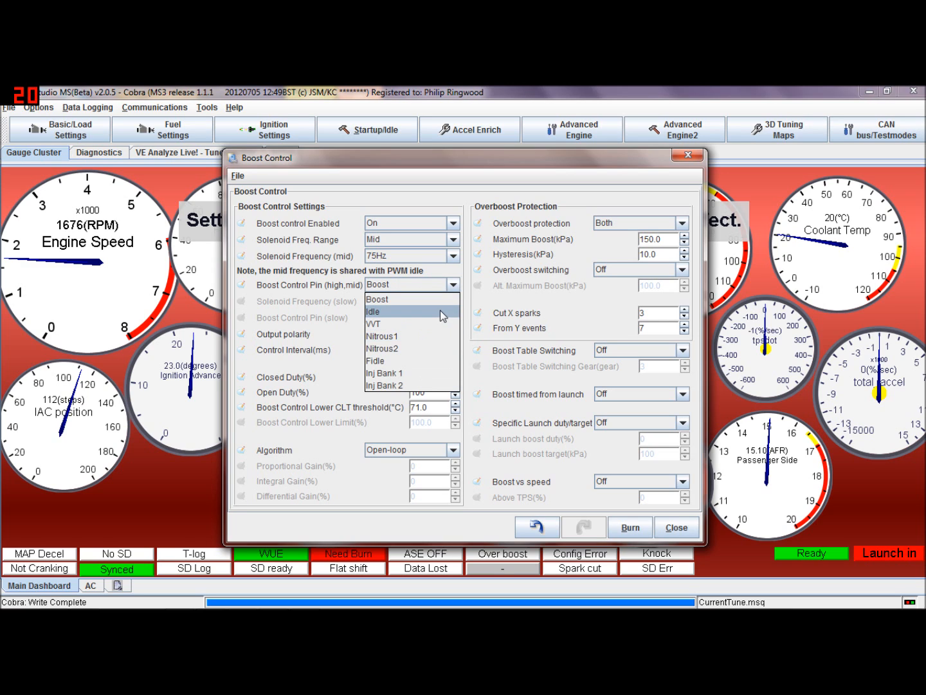
left_click(484, 304)
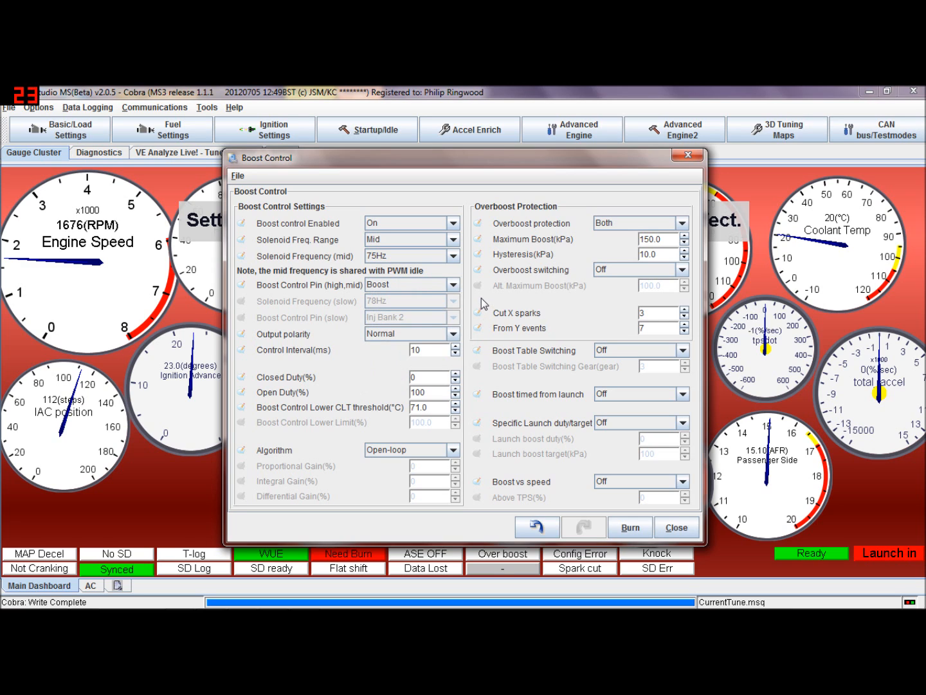
Review the output polarity, keeping Normal, and step through the control interval and duty fields
left_click(454, 334)
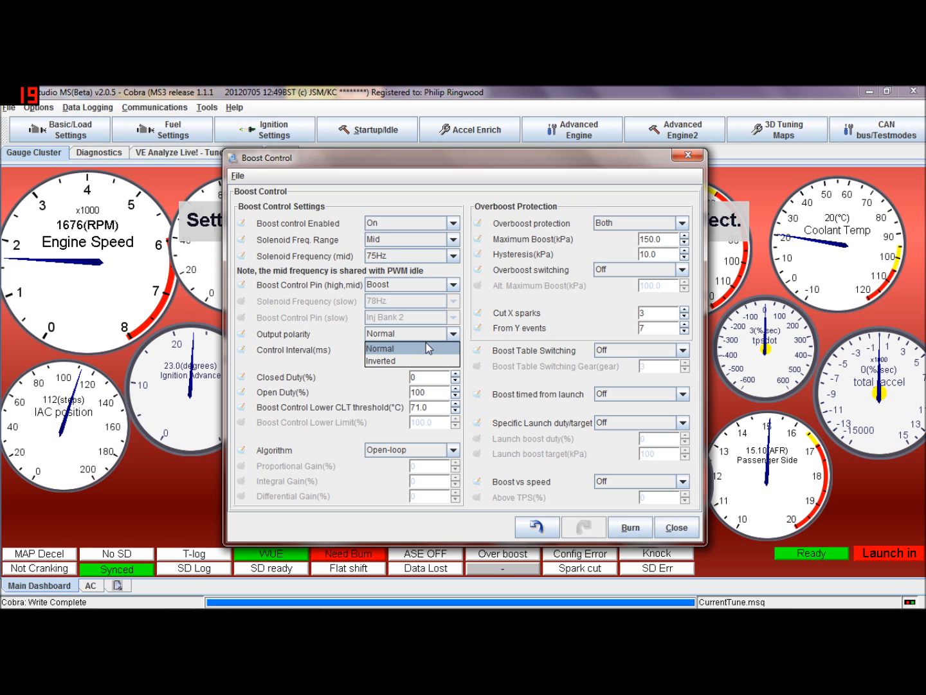
left_click(426, 345)
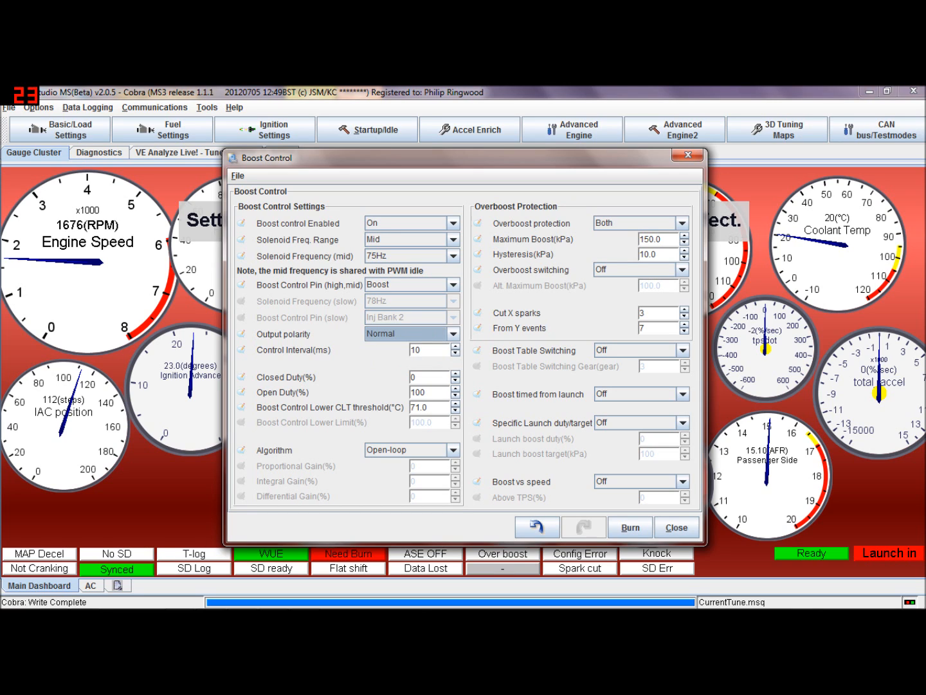
left_click(425, 350)
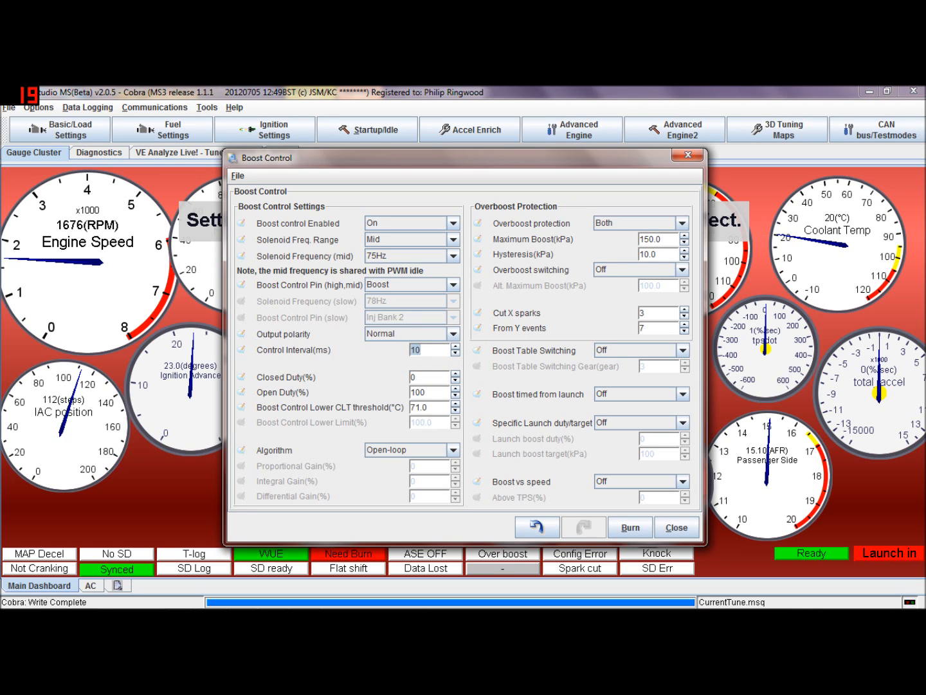
key("Tab")
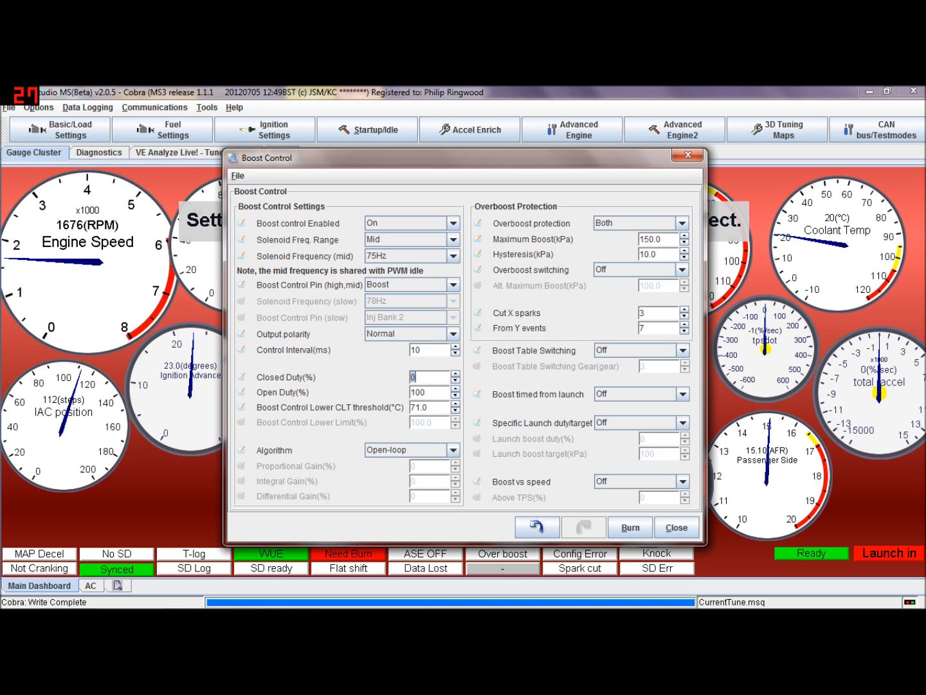
key("Tab")
Switch the boost Algorithm to Closed-loop and back to Open-loop
left_click(454, 449)
left_click(455, 451)
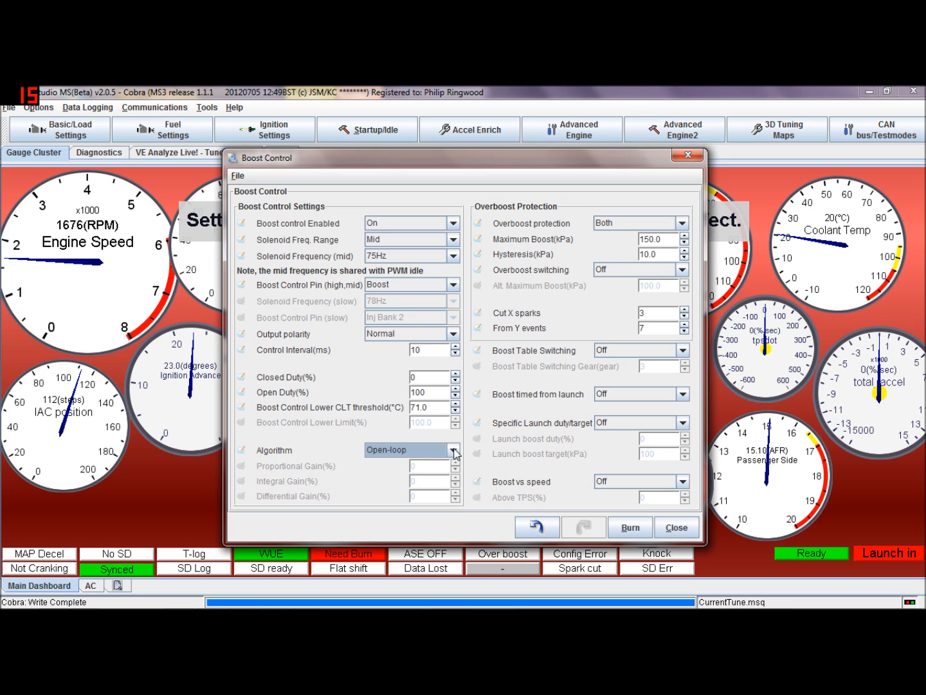
left_click(455, 451)
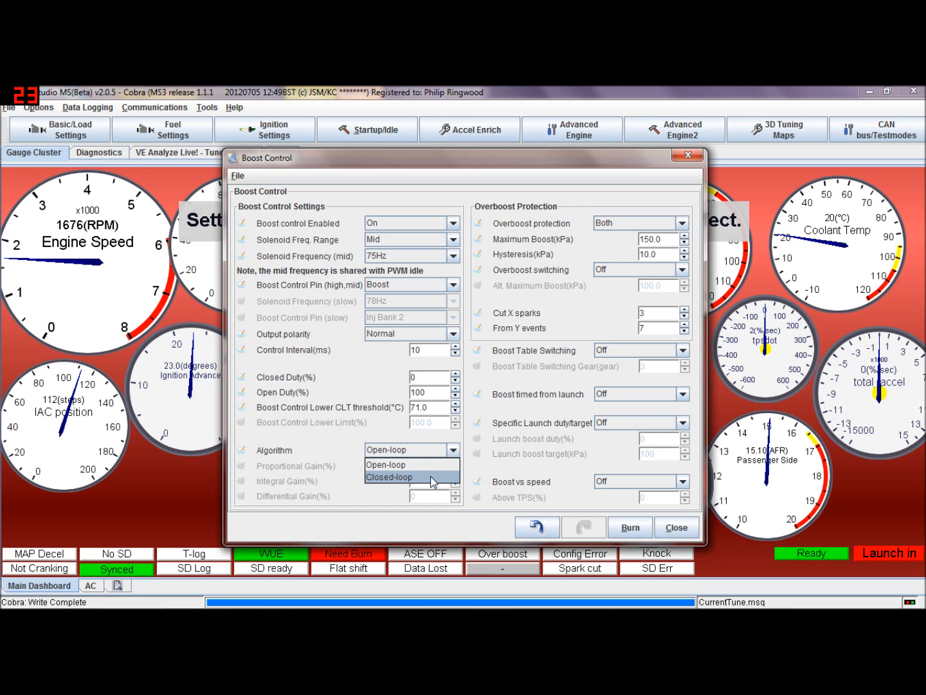
left_click(432, 477)
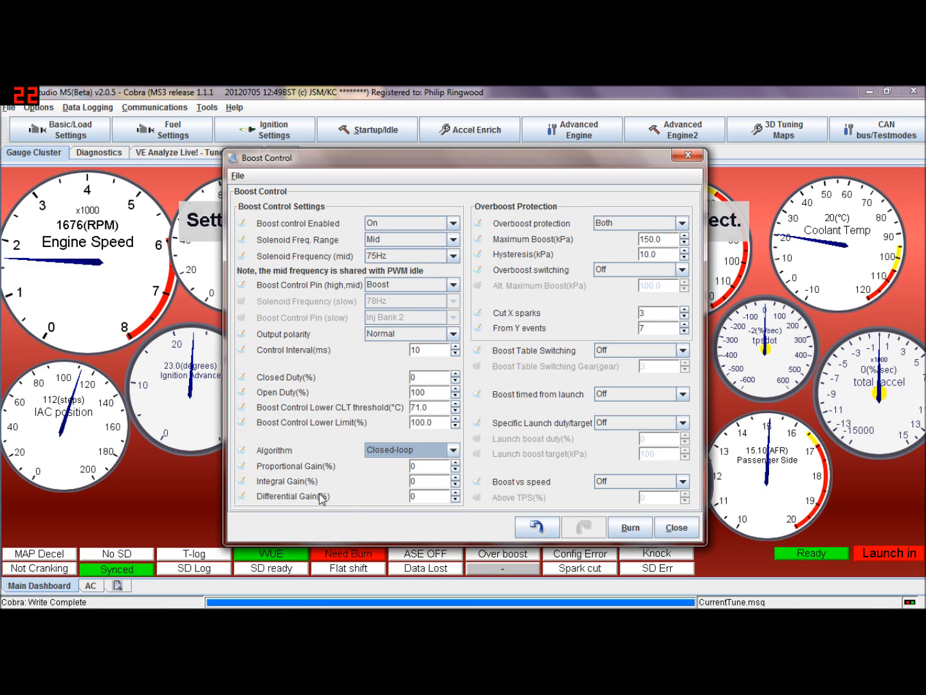
left_click(454, 452)
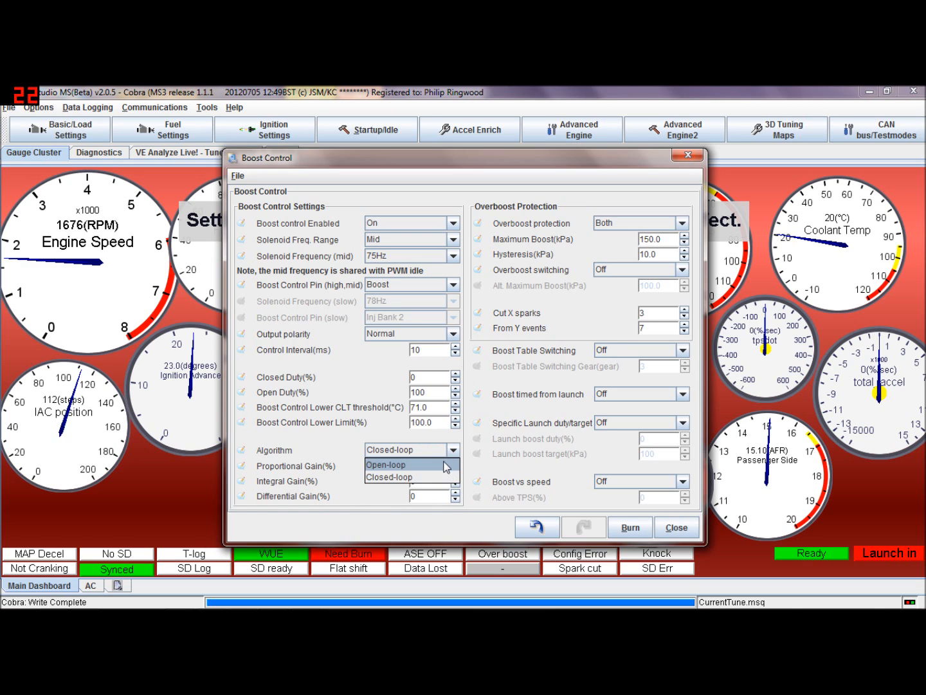
left_click(446, 466)
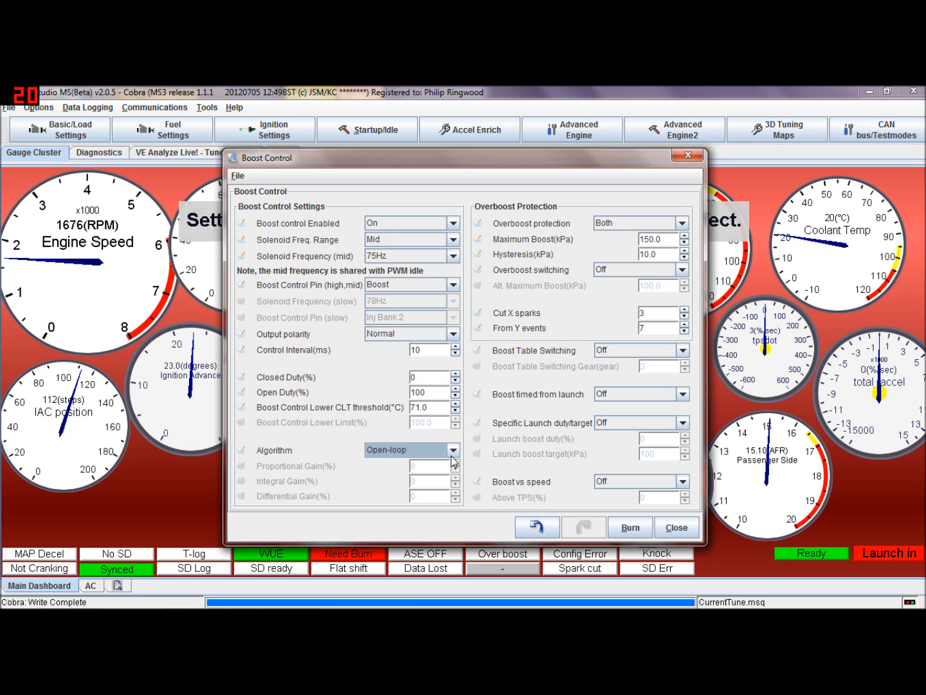
Move the Boost Control dialog aside and open the Boost Control Duty Table
left_click_drag(557, 157, 459, 154)
left_click(615, 132)
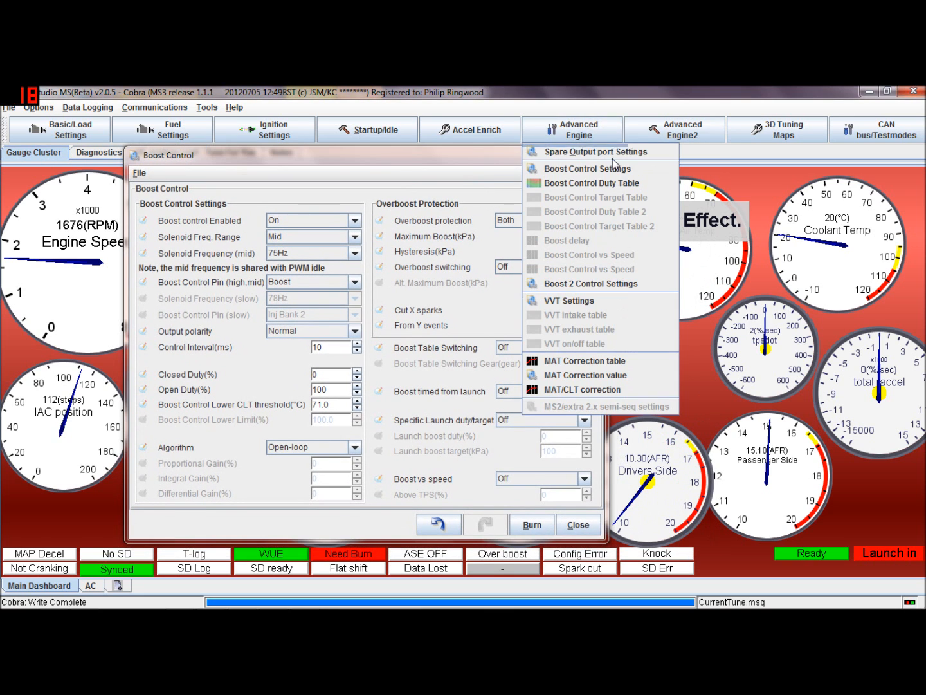
left_click(611, 182)
left_click_drag(580, 178, 638, 150)
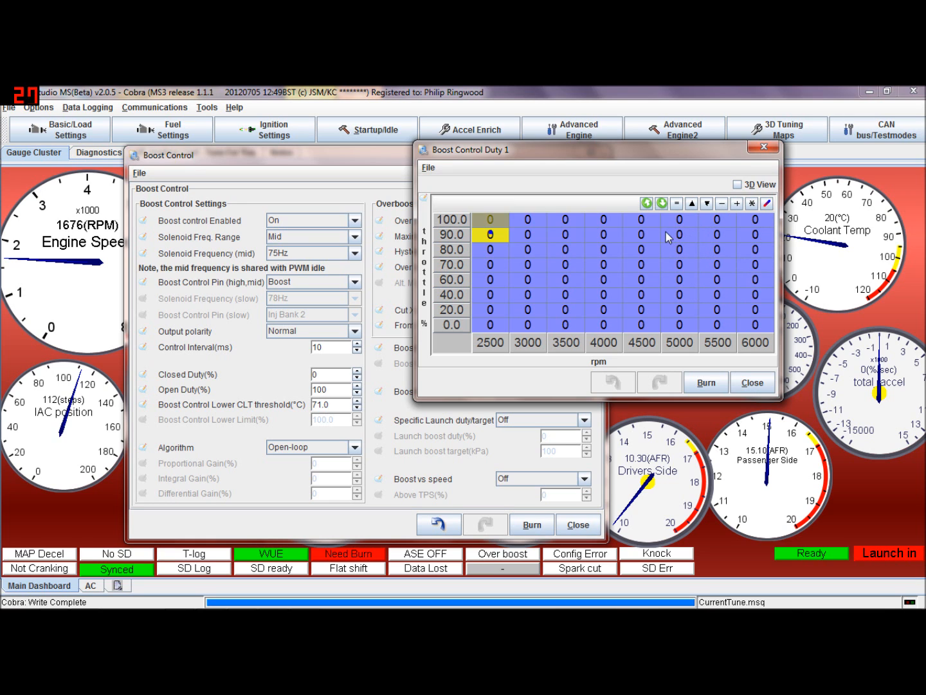
Close the duty table and review the Overboost protection options and Maximum Boost field, keeping Both
left_click(760, 151)
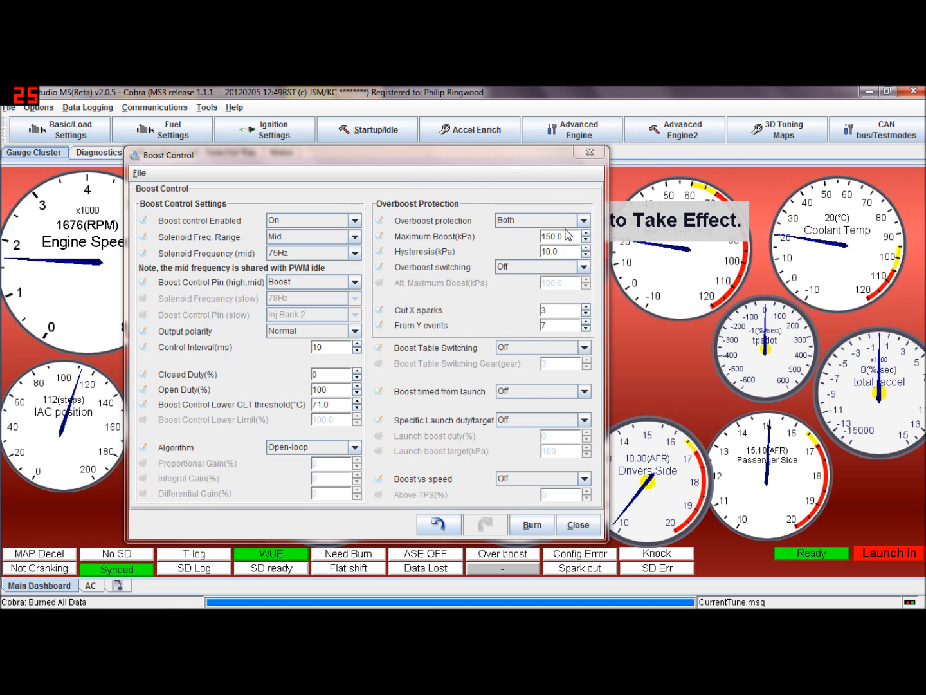
left_click(584, 221)
left_click(584, 221)
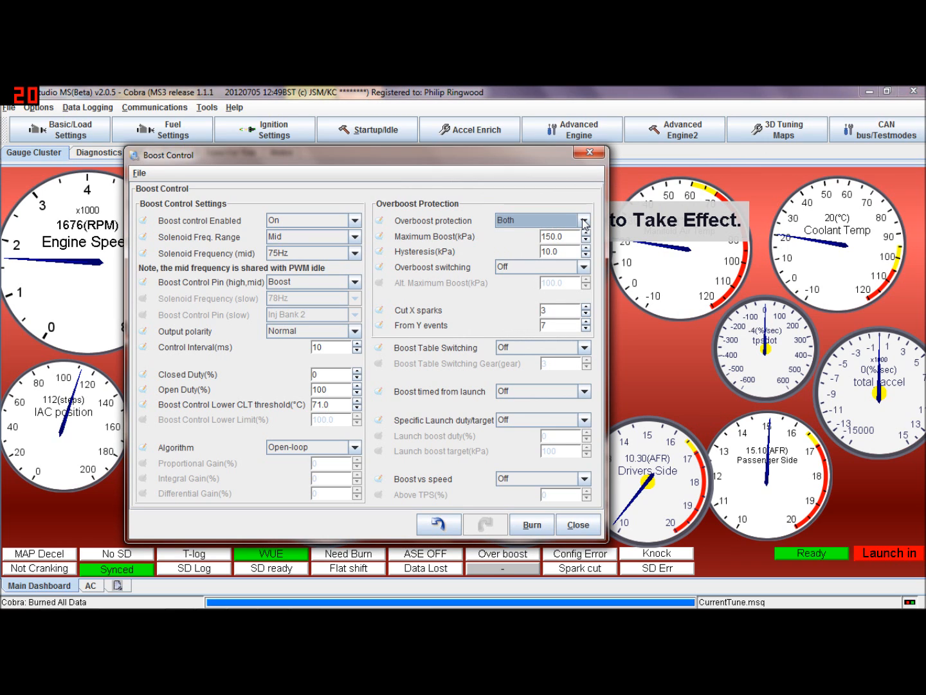
left_click(584, 221)
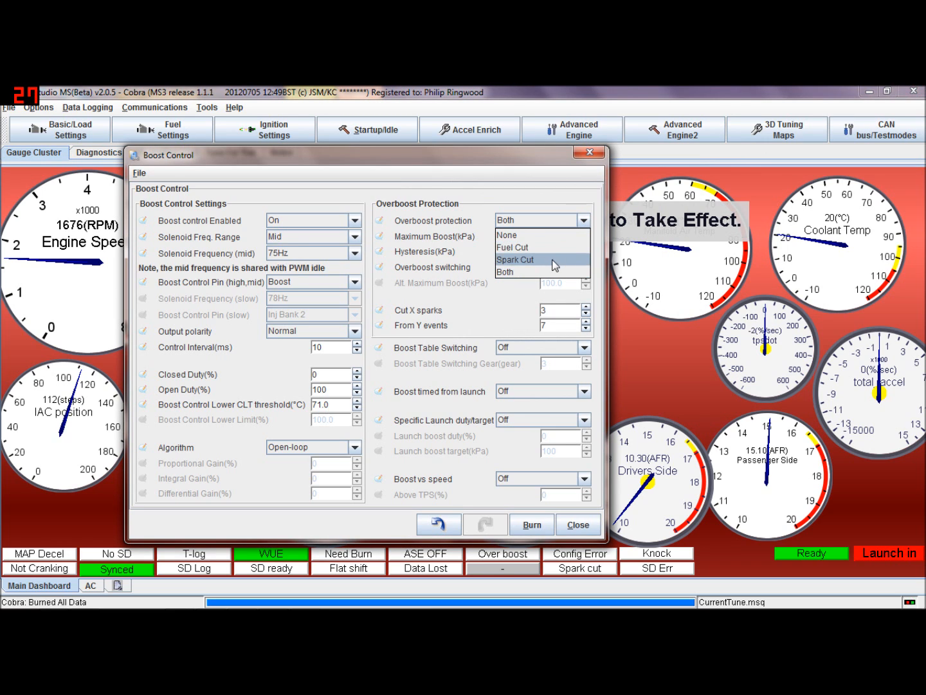
left_click(583, 272)
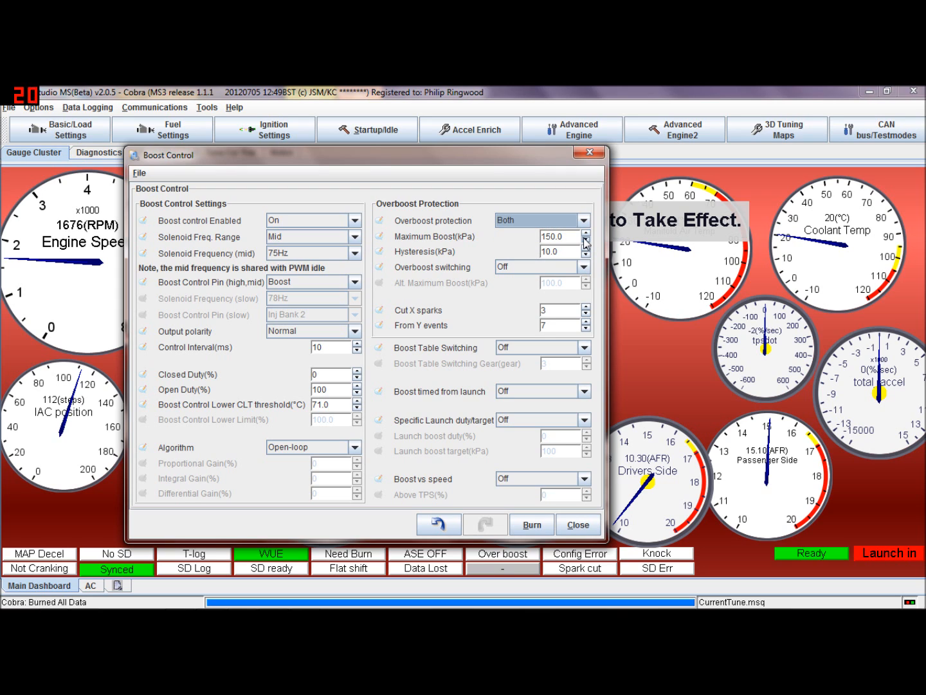
left_click_drag(543, 236, 564, 236)
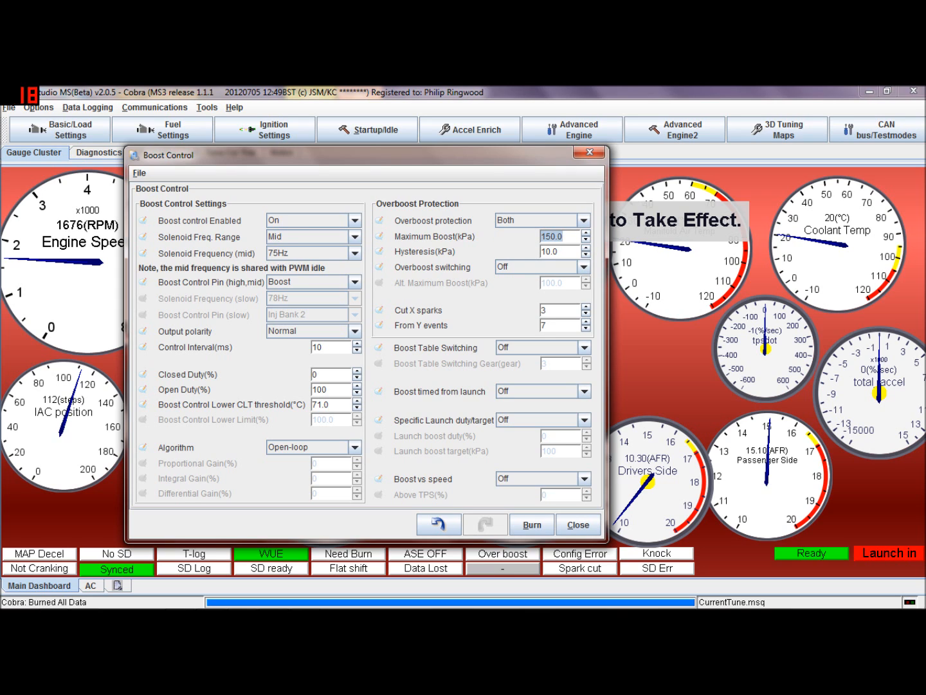
left_click(584, 220)
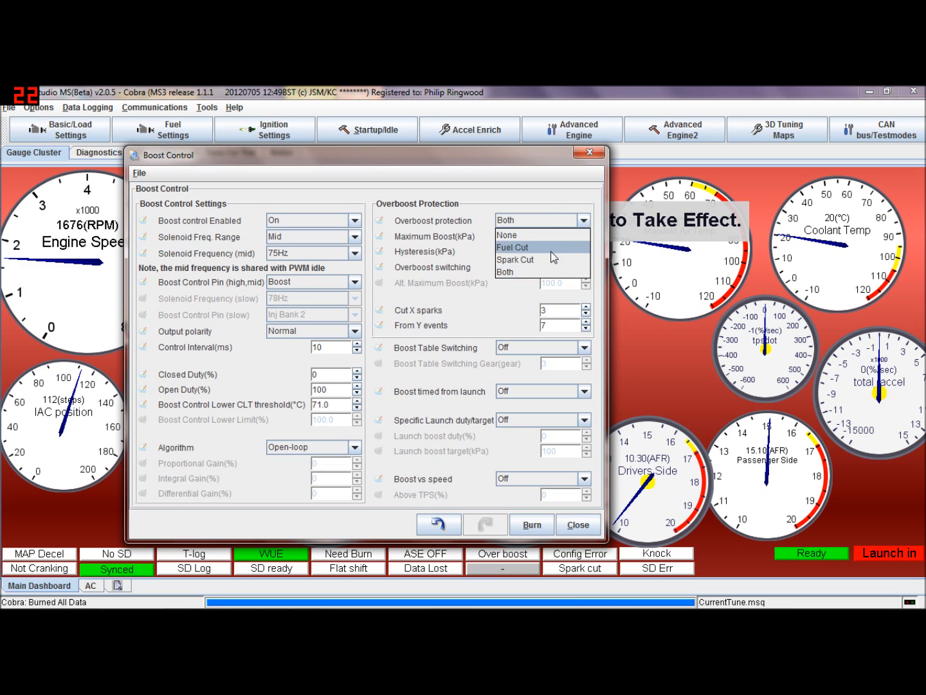
left_click(572, 221)
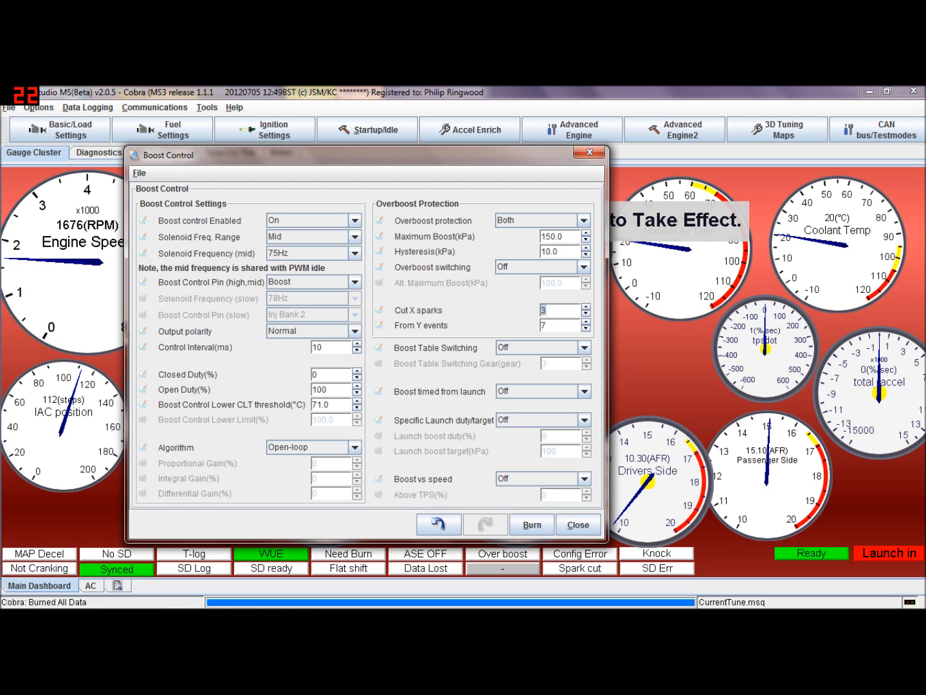
key("Tab")
left_click(562, 236)
Browse the Boost Table Switching input options, leaving it set to Off
left_click(584, 347)
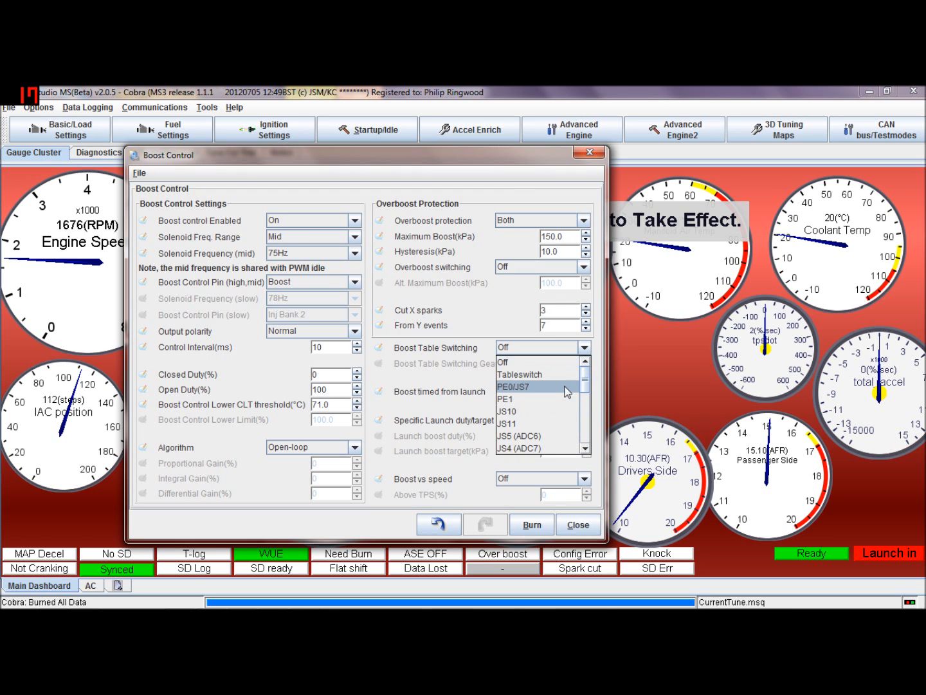
left_click(518, 311)
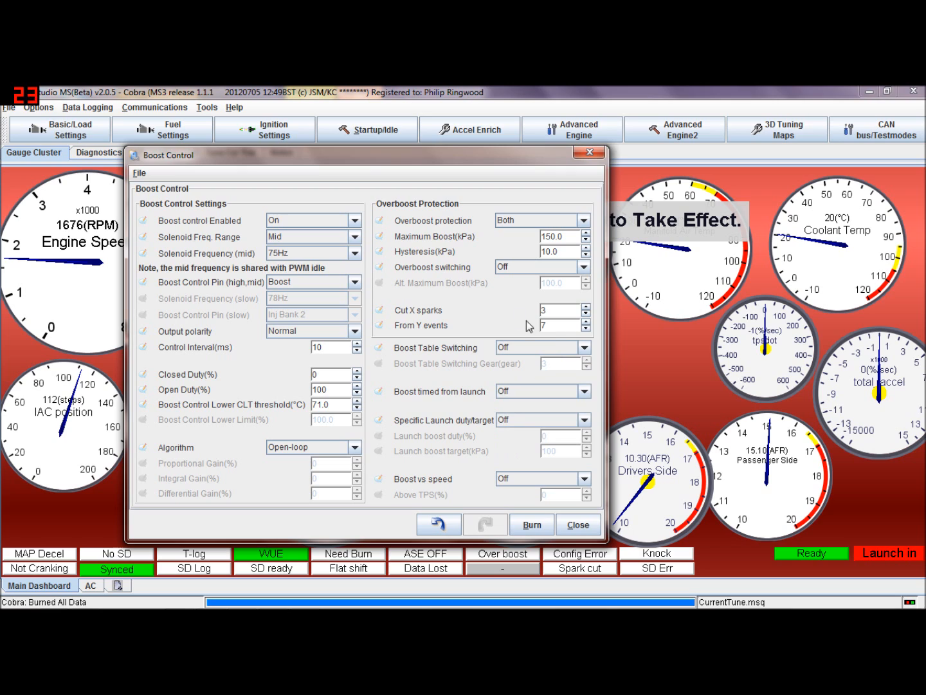
left_click(584, 348)
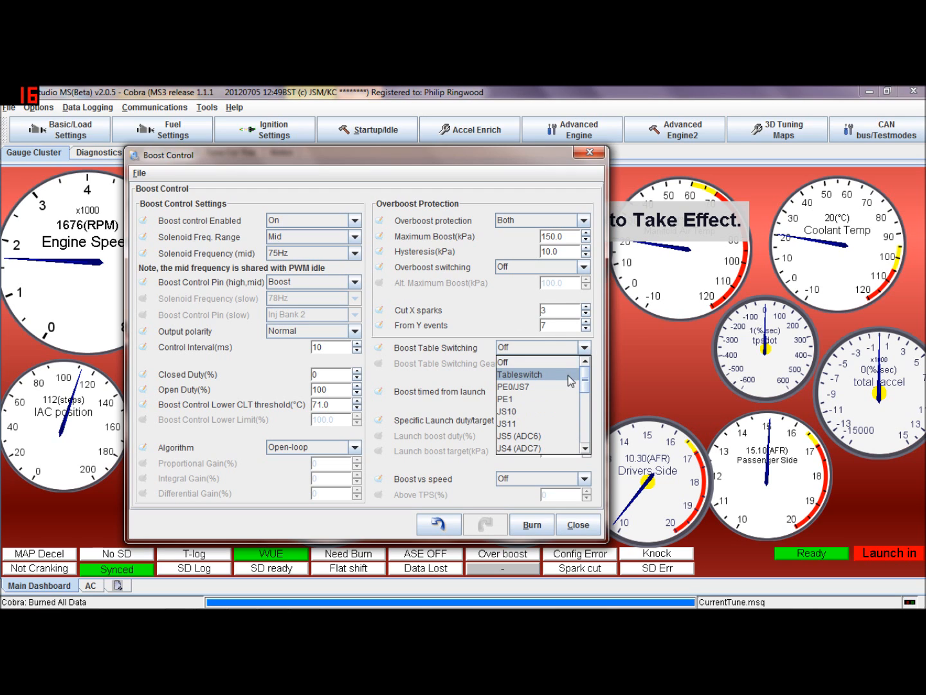
scroll(588, 397, "down", 1)
left_click(586, 402)
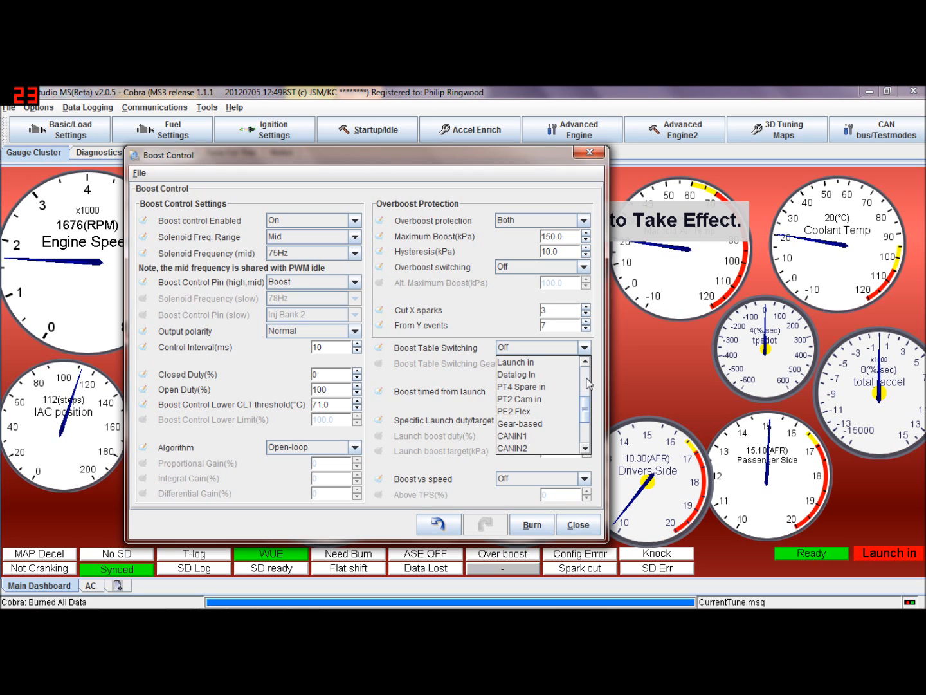
left_click_drag(585, 404, 585, 367)
left_click(514, 362)
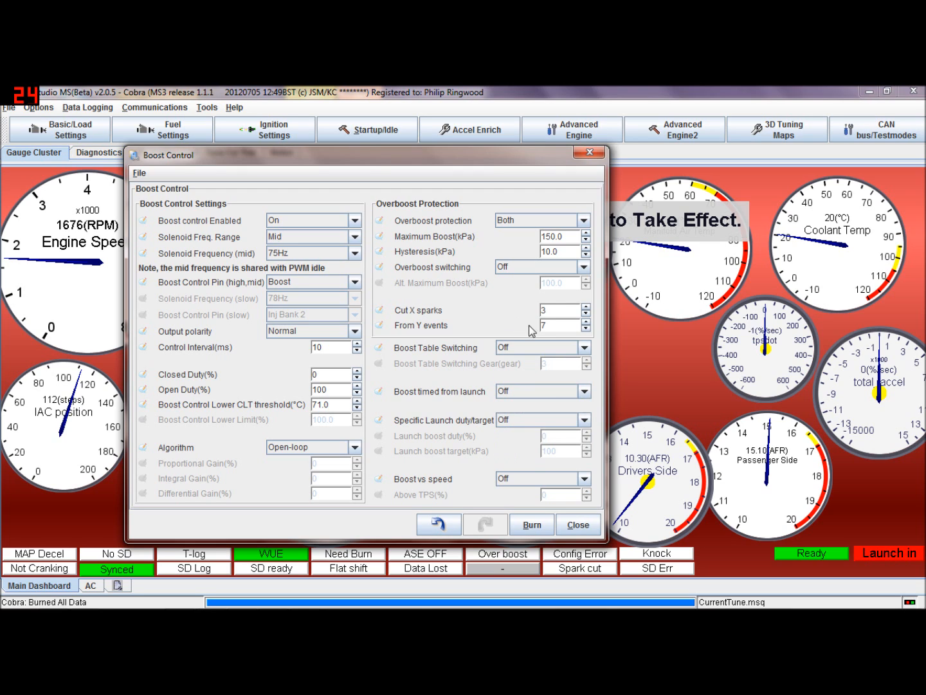
Check the Boost timed from launch and Specific Launch duty/target options, then close the Boost Control dialog
left_click(584, 390)
left_click(588, 404)
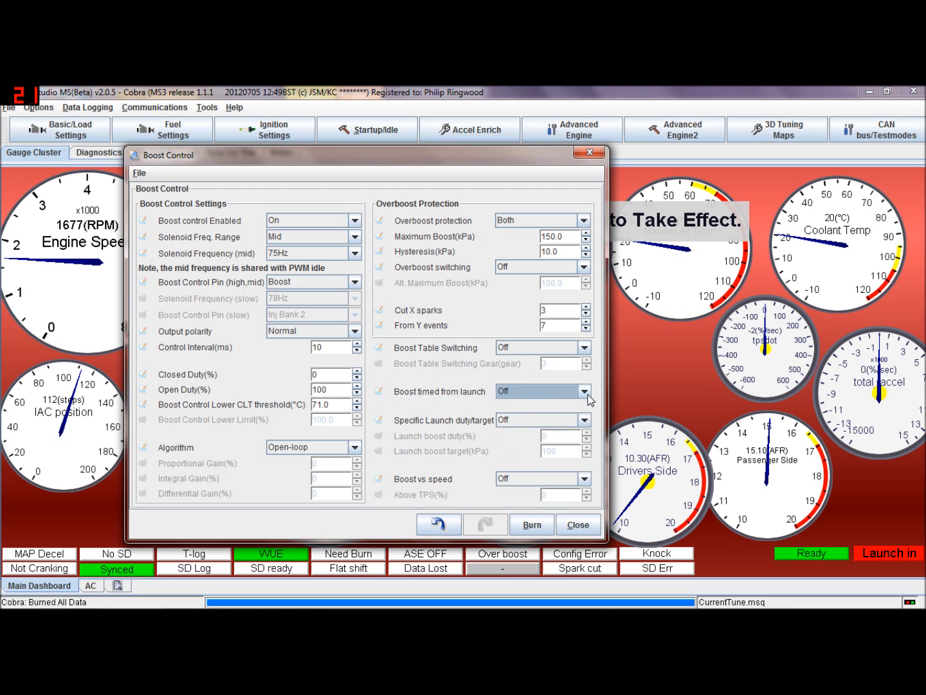
left_click(585, 419)
left_click(588, 423)
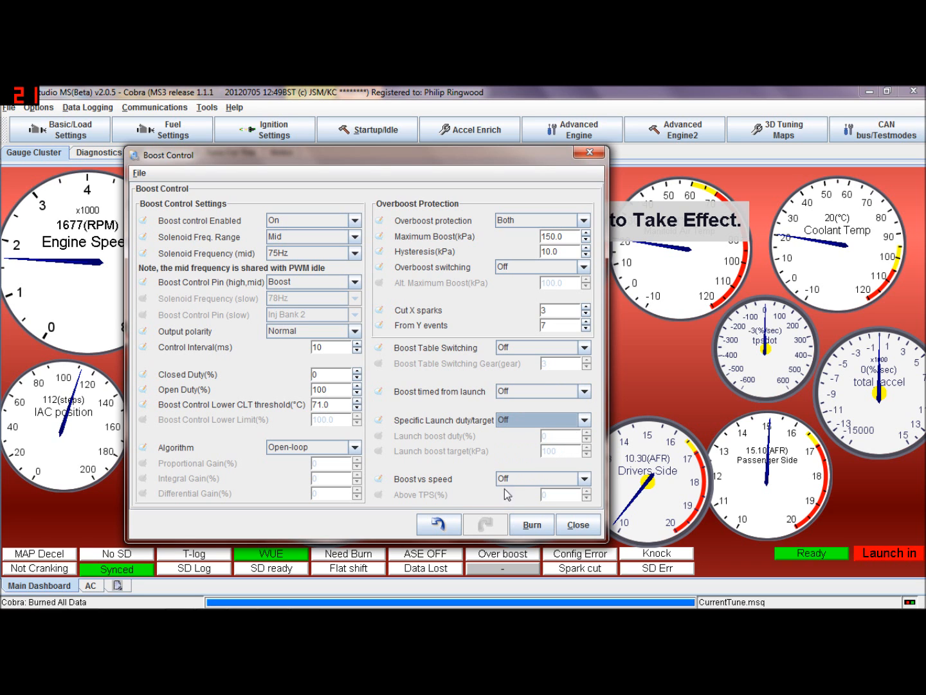
left_click(577, 525)
Open Boost 2 Control Settings, review its enable options, and close it
left_click(613, 135)
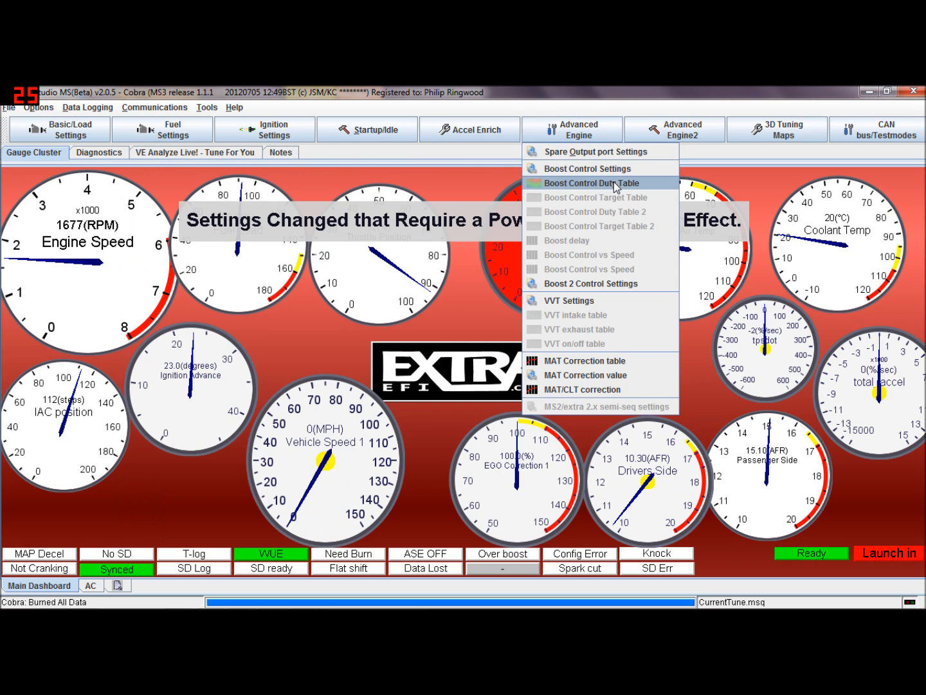
left_click(619, 283)
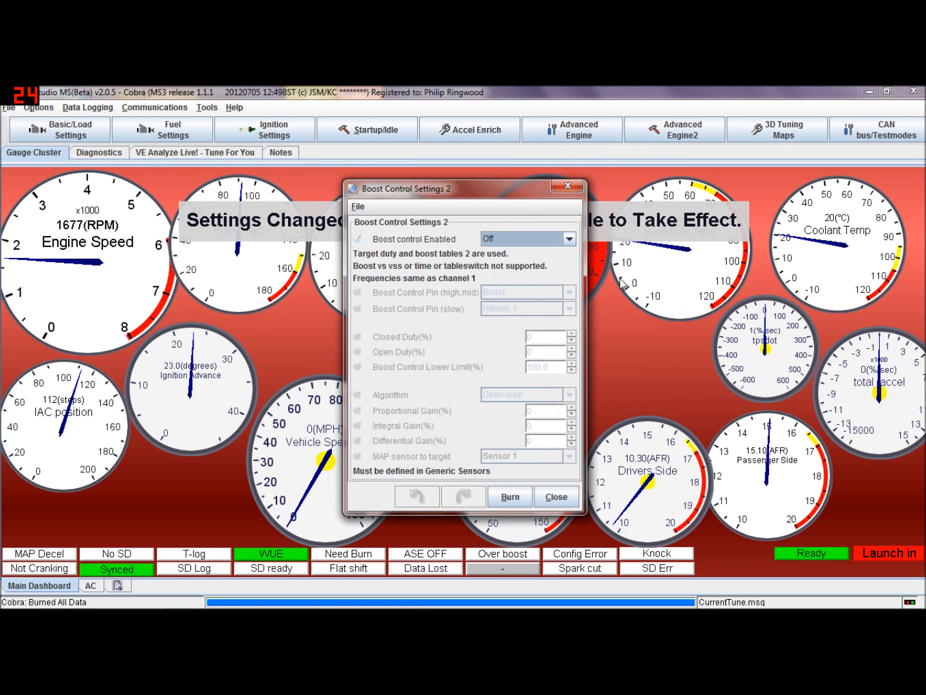
left_click(569, 238)
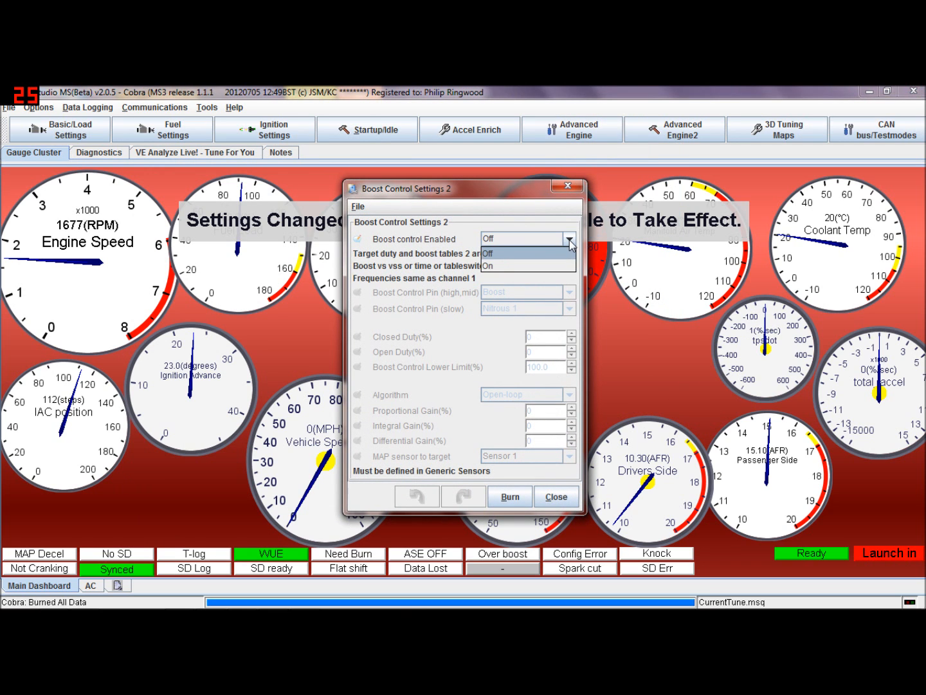
left_click(570, 239)
left_click(568, 186)
Reopen Boost Control Settings and switch the Algorithm to Closed-loop
left_click(614, 139)
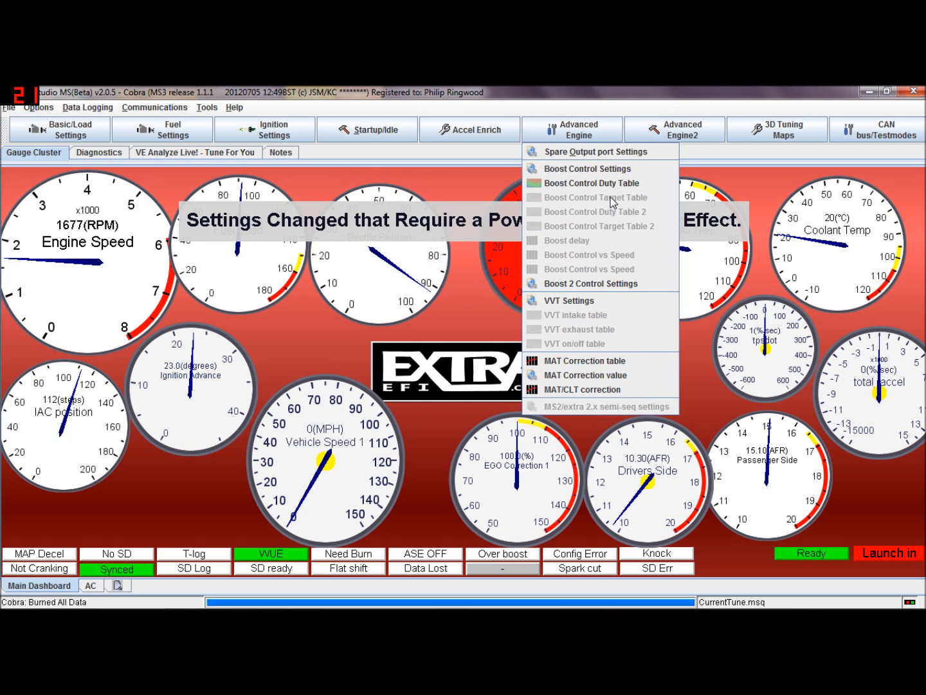
left_click(599, 168)
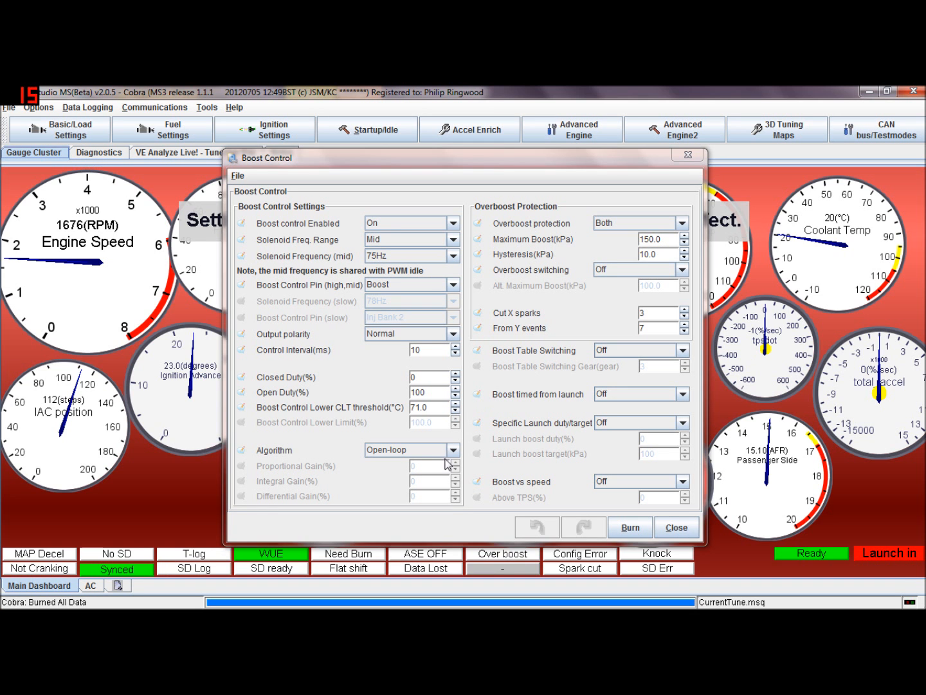
left_click(453, 450)
left_click(407, 477)
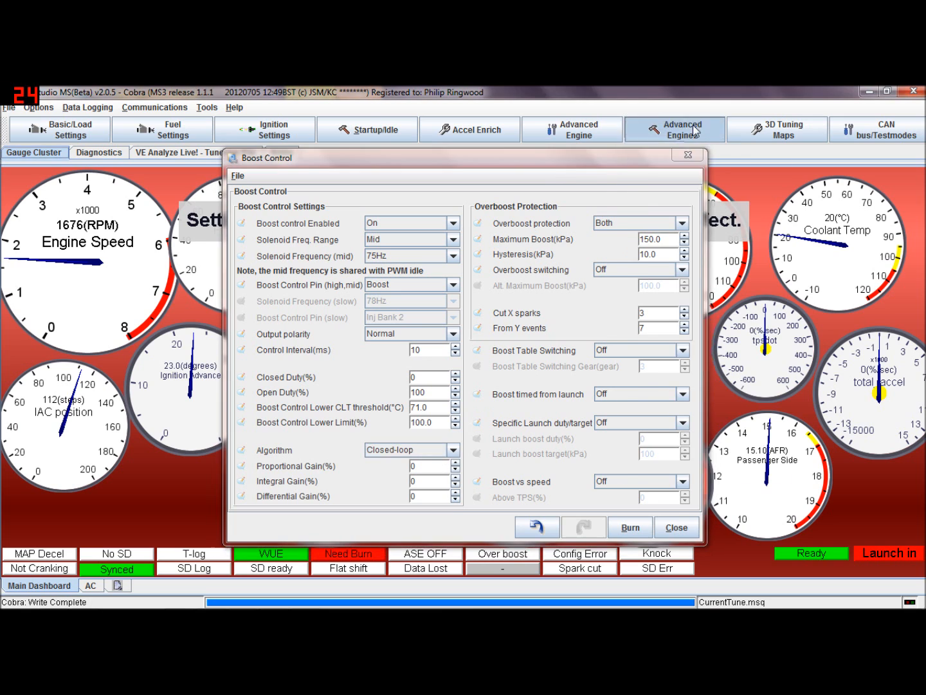
Open the Boost Control Target Table, enlarge and reposition it, then close it
left_click(695, 131)
left_click(579, 131)
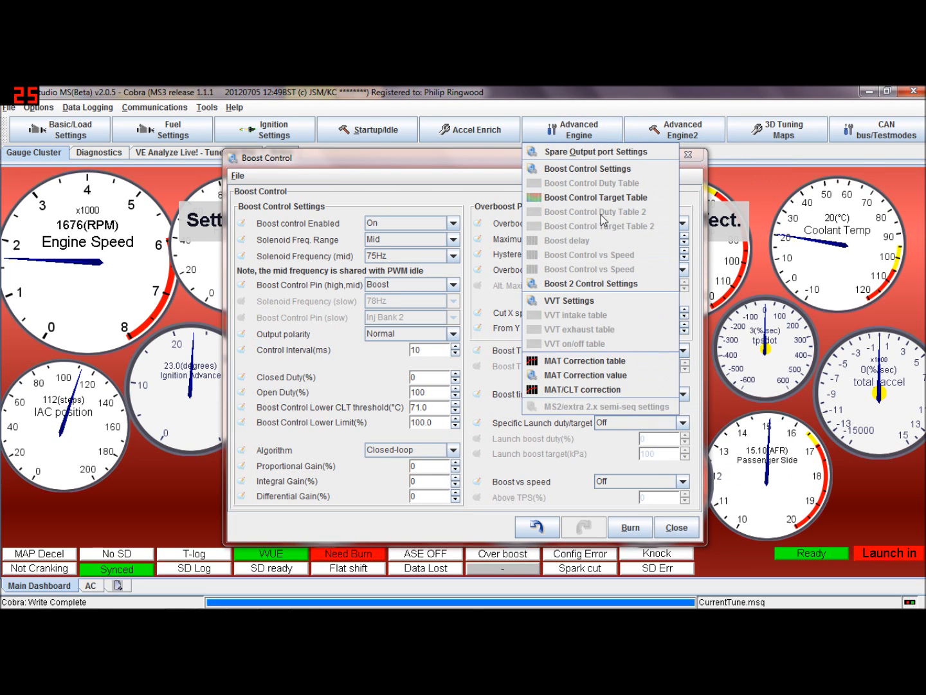
left_click(615, 198)
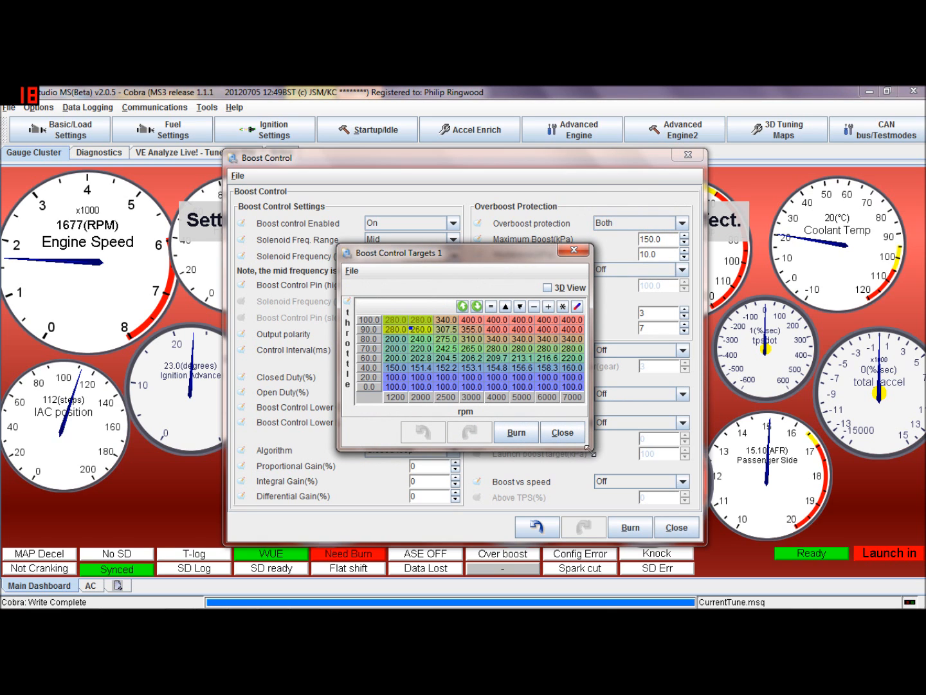
left_click_drag(594, 453, 735, 533)
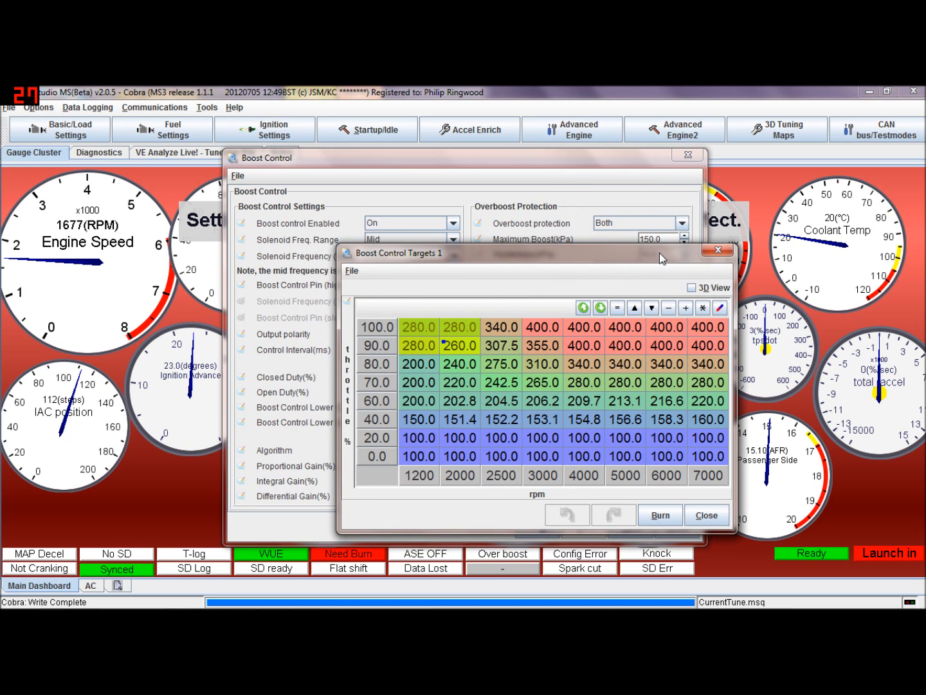
left_click_drag(659, 252, 595, 203)
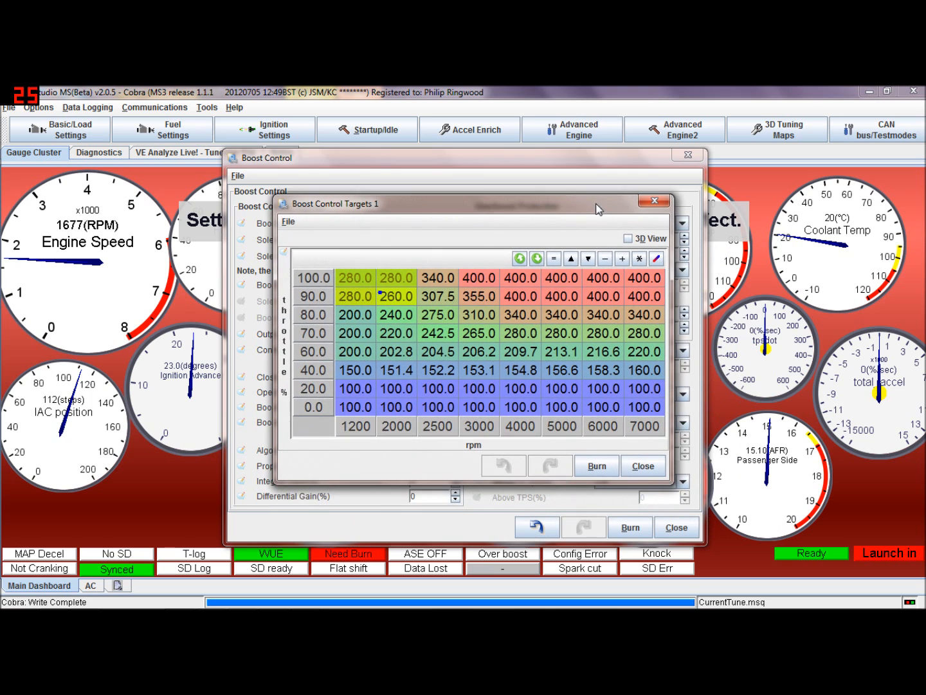
left_click(646, 205)
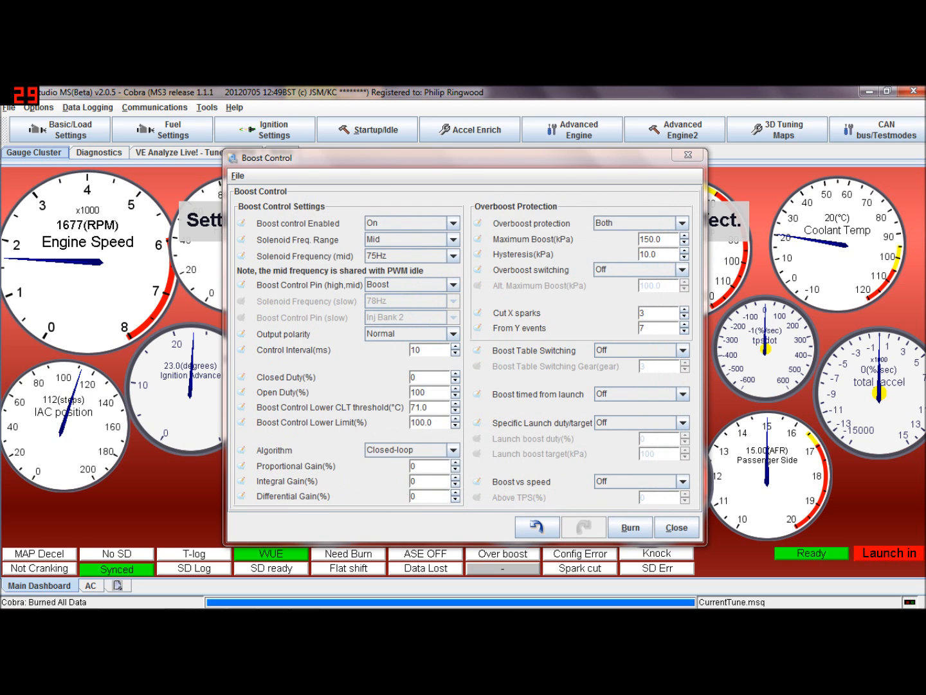
Set the boost Algorithm back to Open-loop and close the Boost Control dialog
left_click(453, 450)
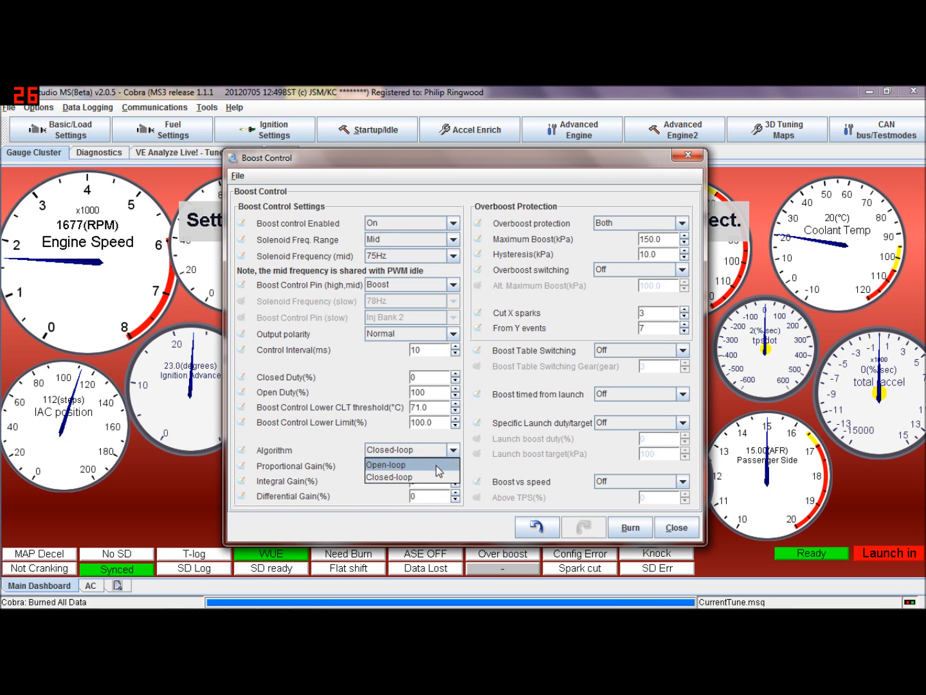
left_click(440, 466)
left_click(669, 528)
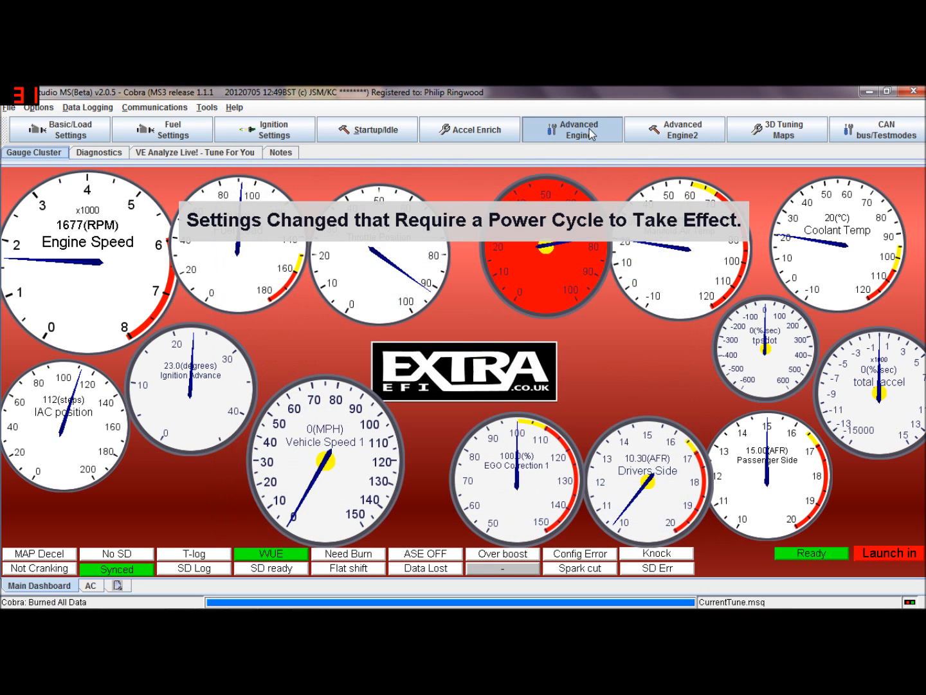
Reopen Boost Control Settings, check the Boost control Enabled options keeping On, and close it
left_click(578, 129)
left_click(588, 170)
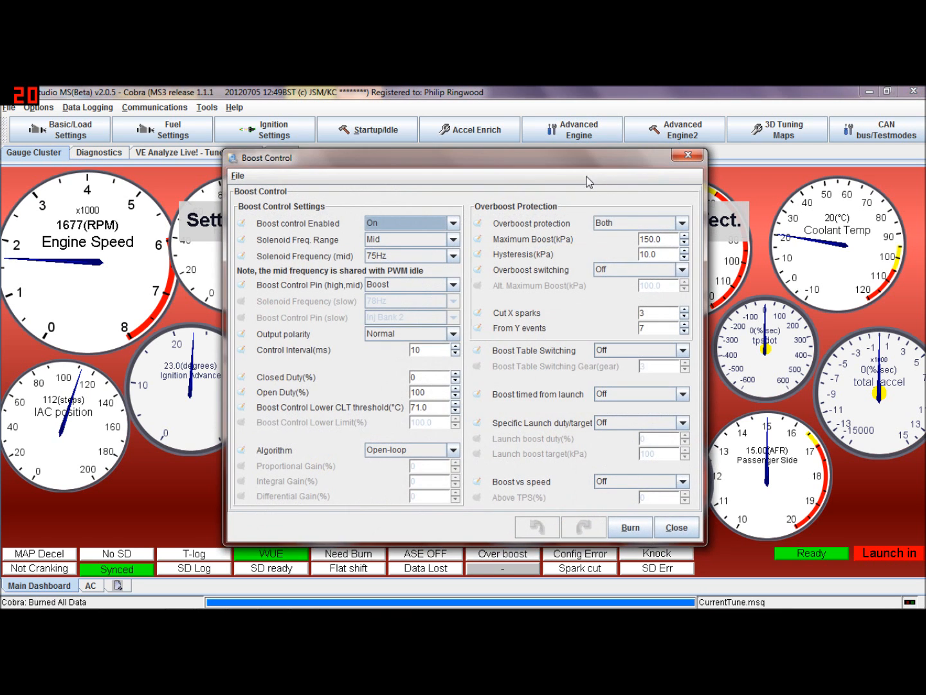
left_click(454, 223)
left_click(373, 237)
left_click(676, 527)
Open VVT Settings and set the number of VVTs to 1
left_click(588, 138)
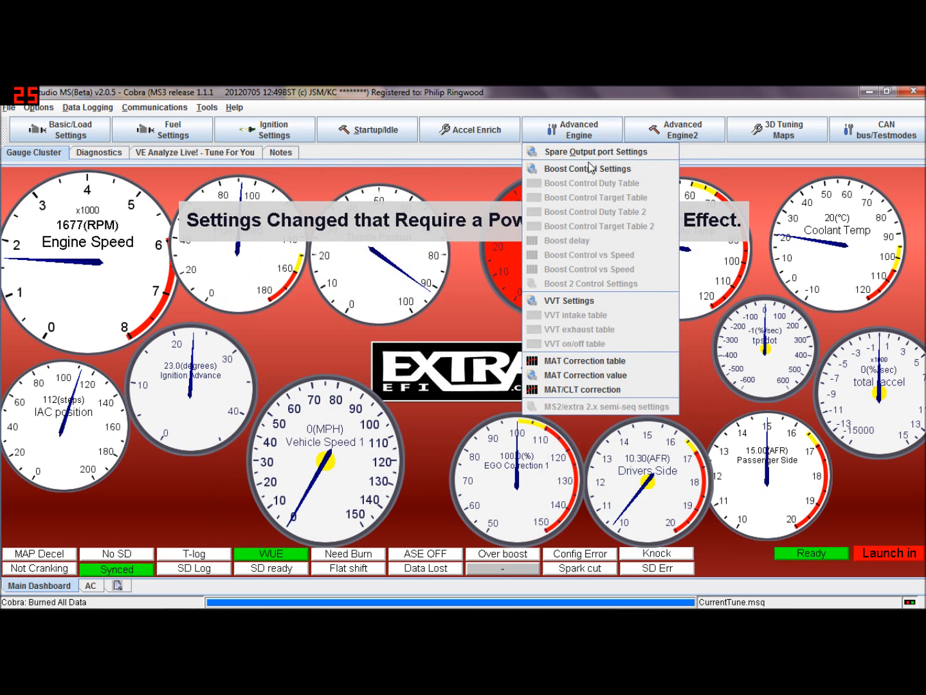
left_click(614, 299)
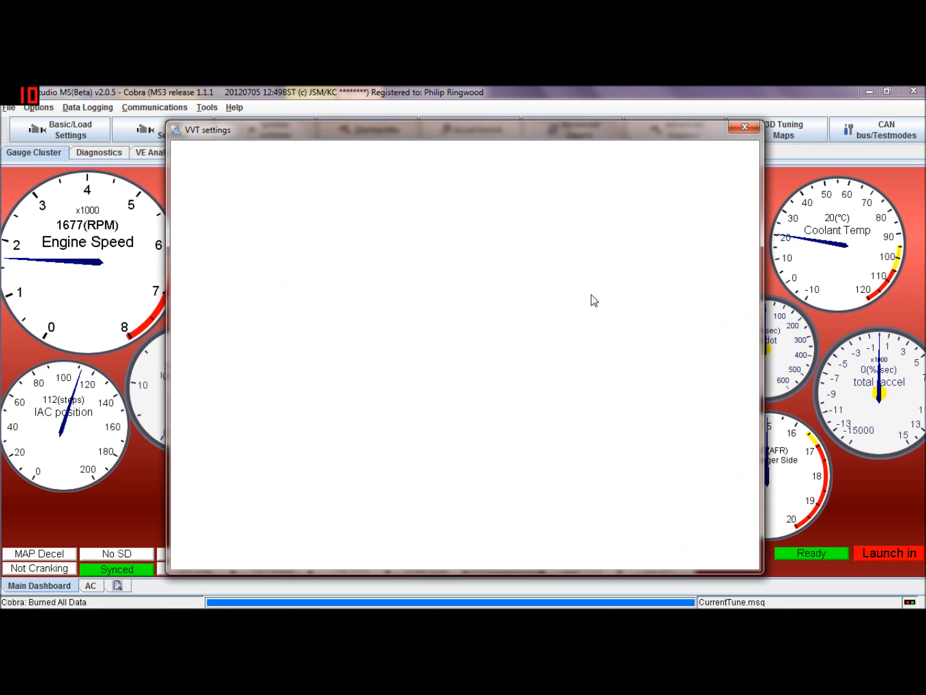
left_click(393, 195)
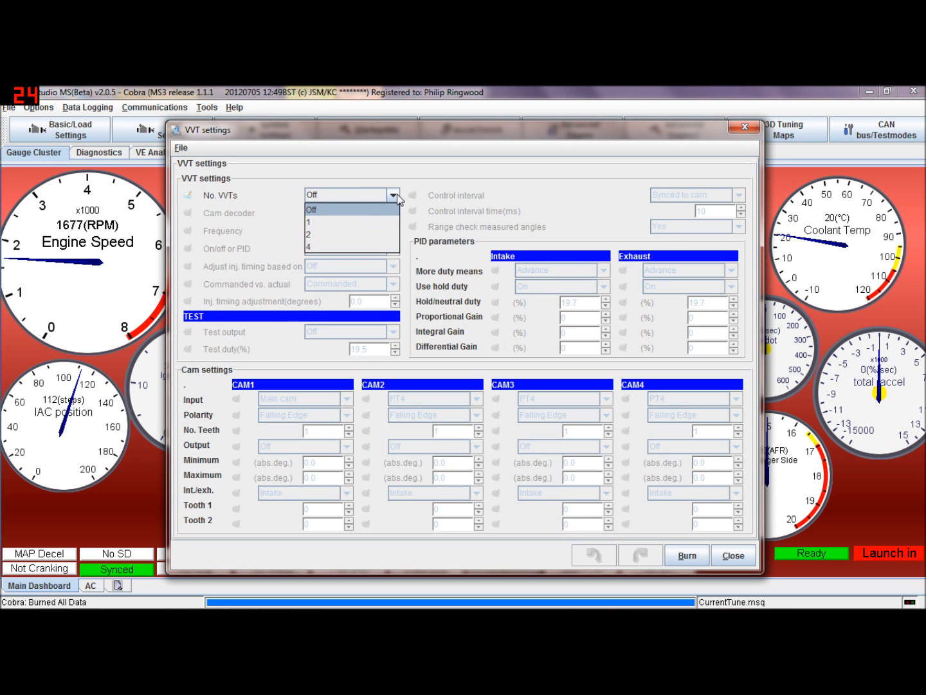
left_click(372, 223)
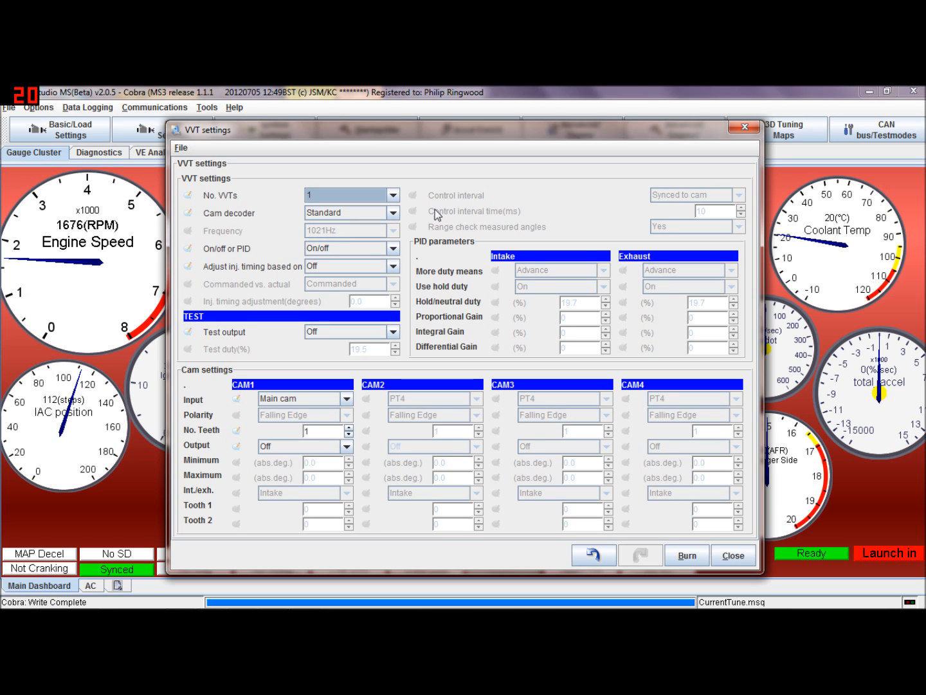
Review the Cam decoder, On/off or PID, and injection timing adjustment choices in the VVT settings without changing them
left_click(393, 213)
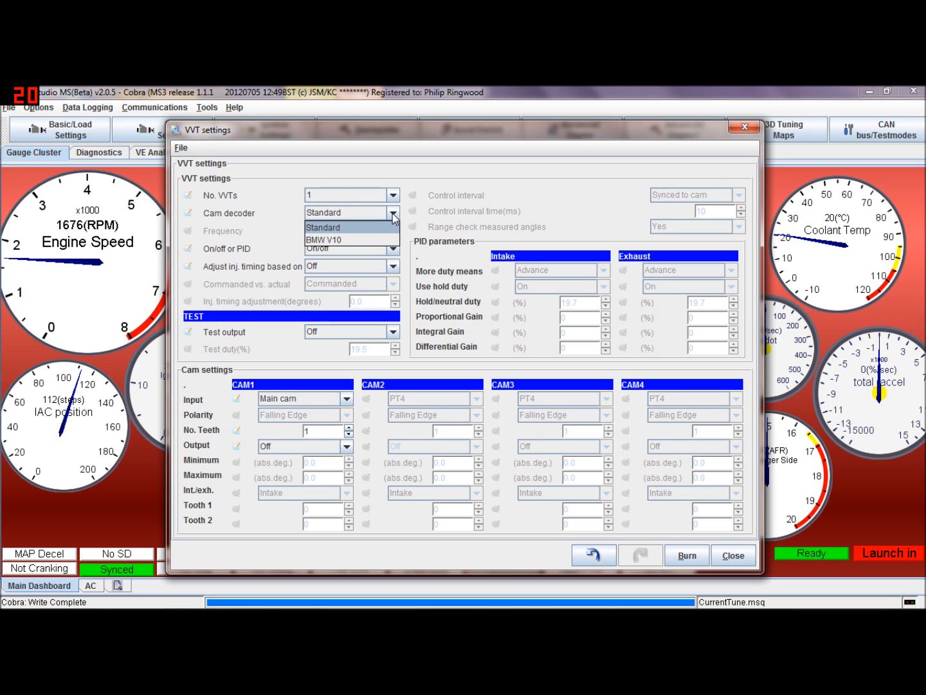
left_click(392, 215)
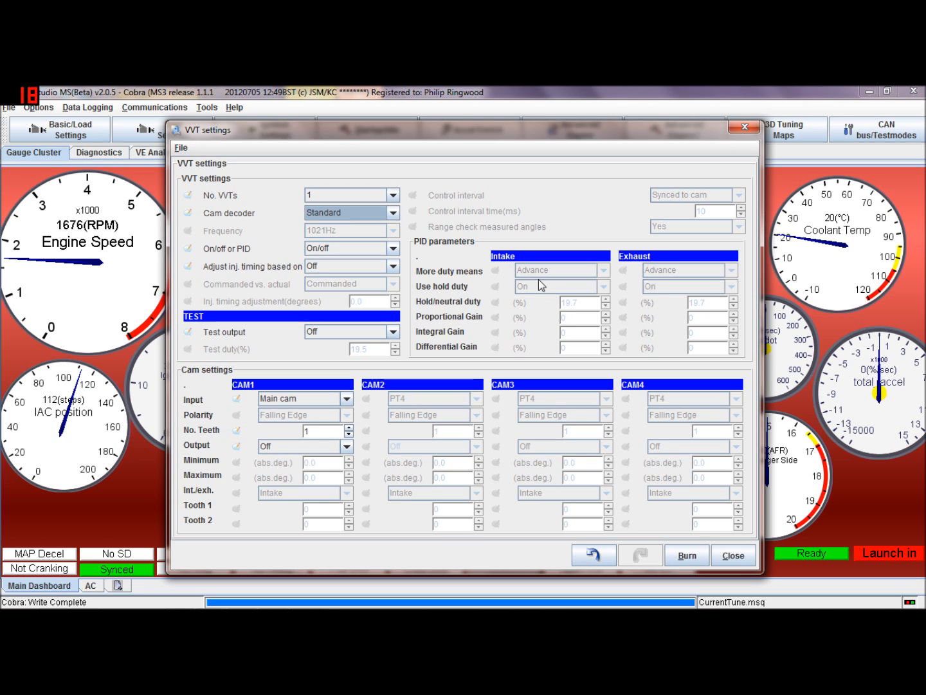
left_click(392, 248)
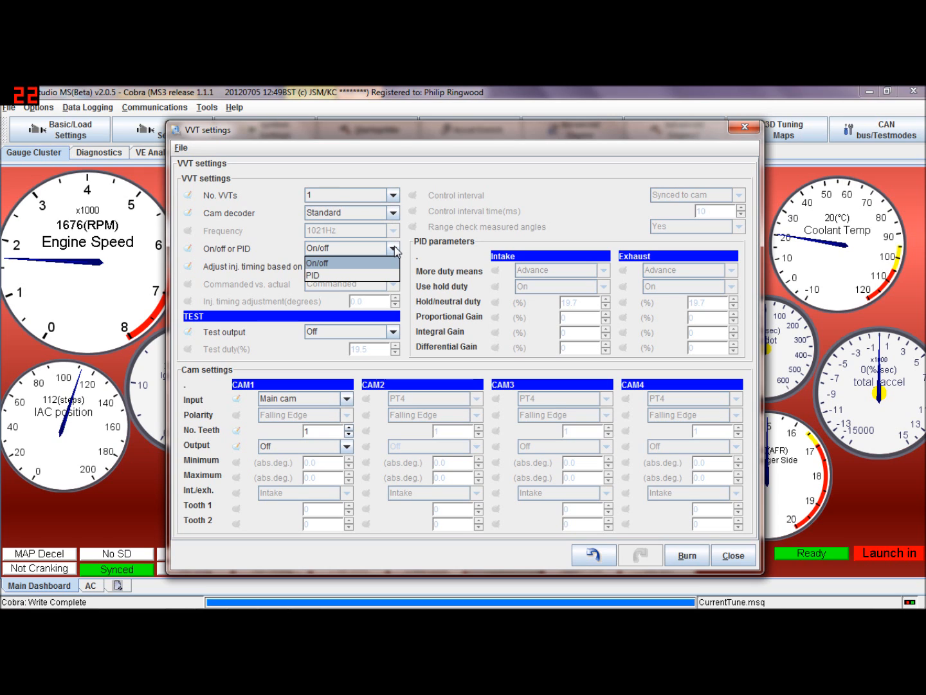
left_click(394, 249)
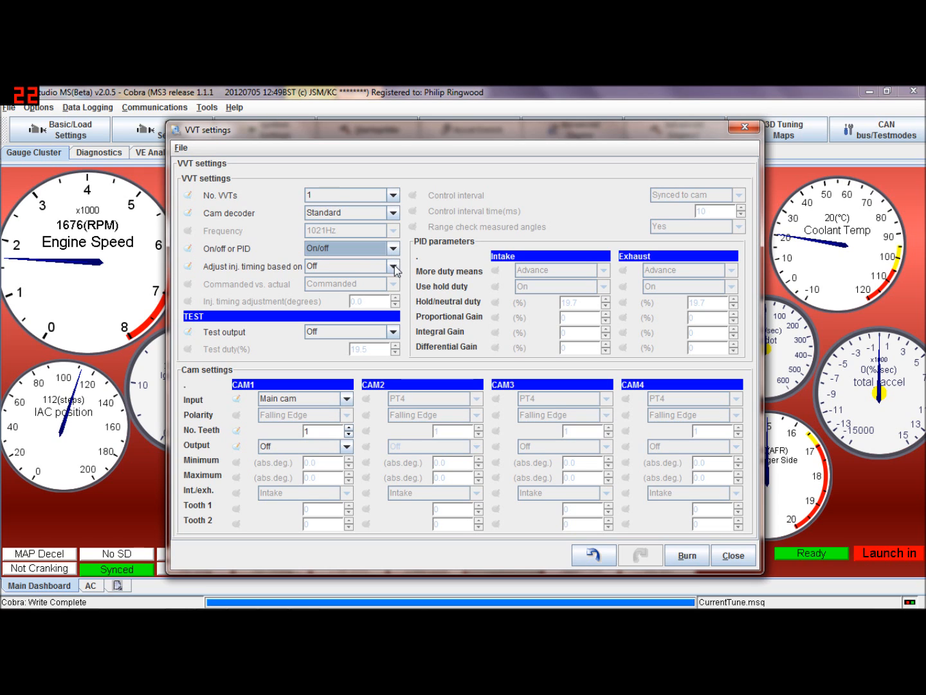
left_click(395, 267)
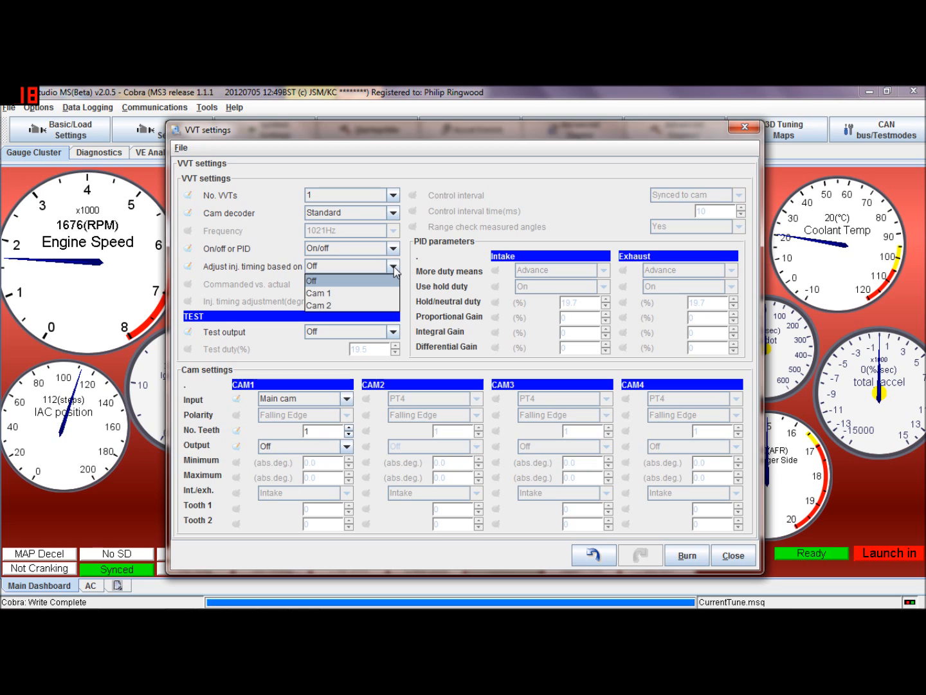
left_click(394, 266)
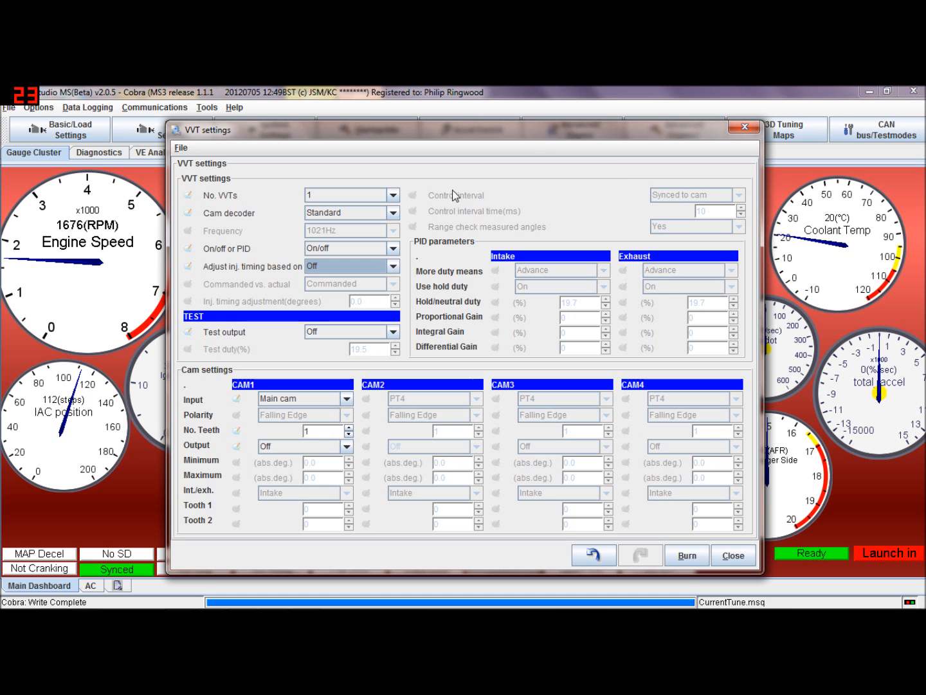
Set the number of VVTs to Off and close the VVT settings dialog
left_click(392, 194)
left_click(388, 206)
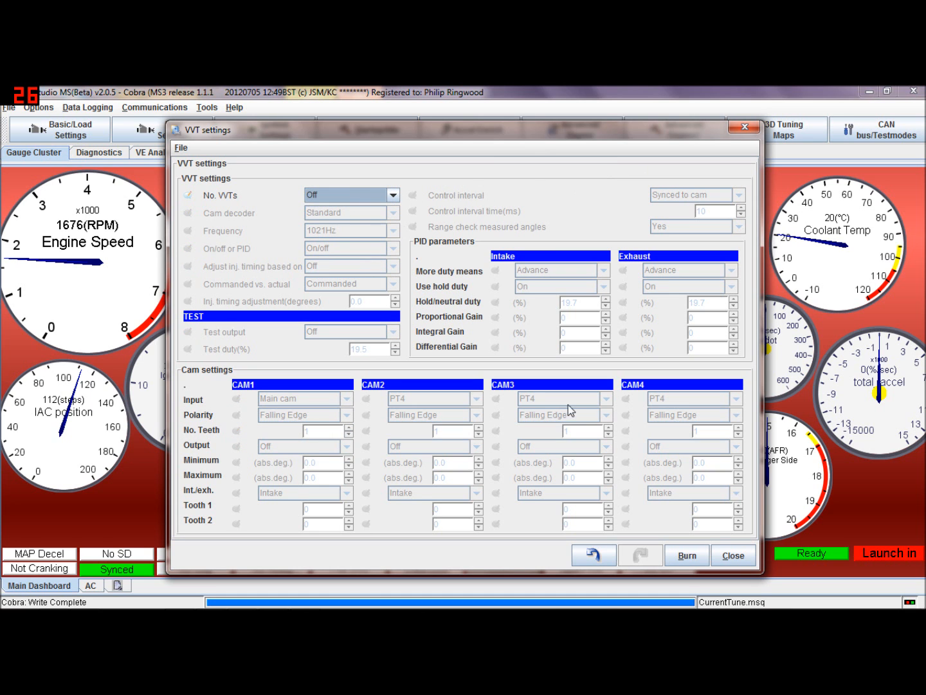
left_click(726, 554)
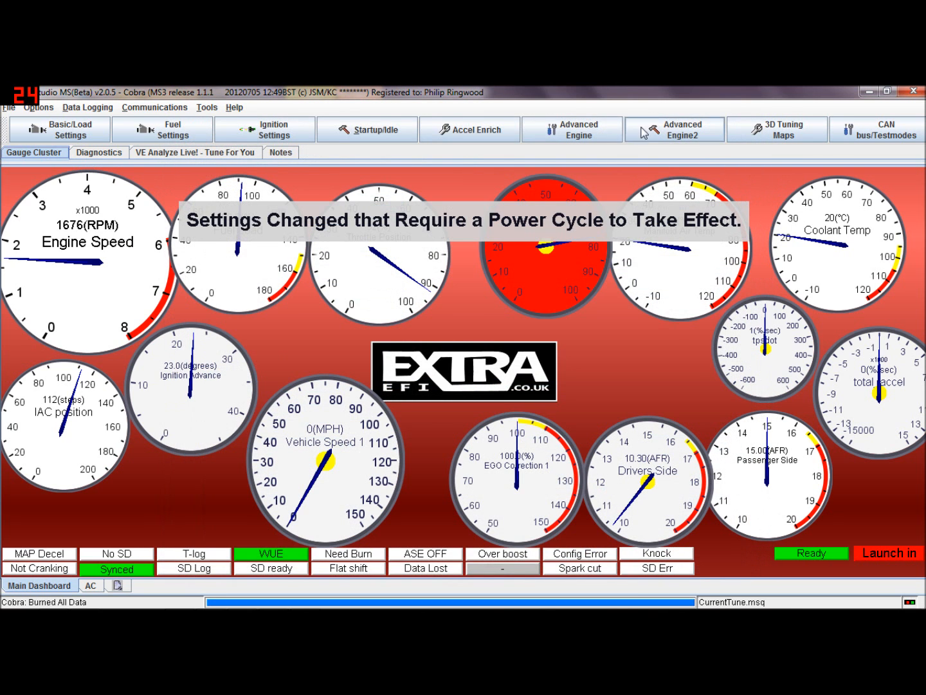
Open the MAT Correction table and move its window higher on screen
left_click(605, 130)
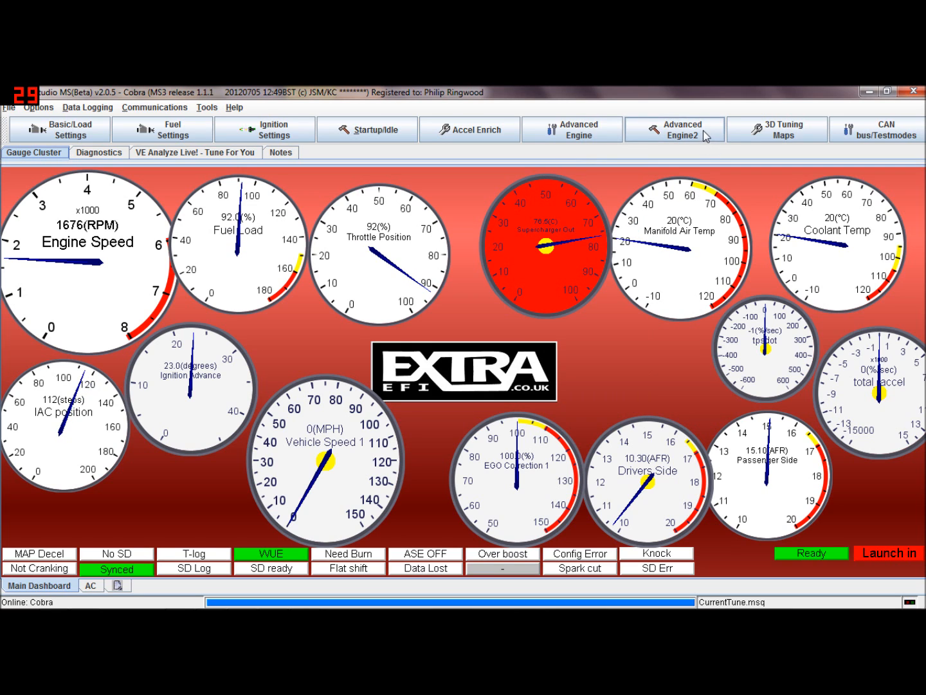
left_click(613, 133)
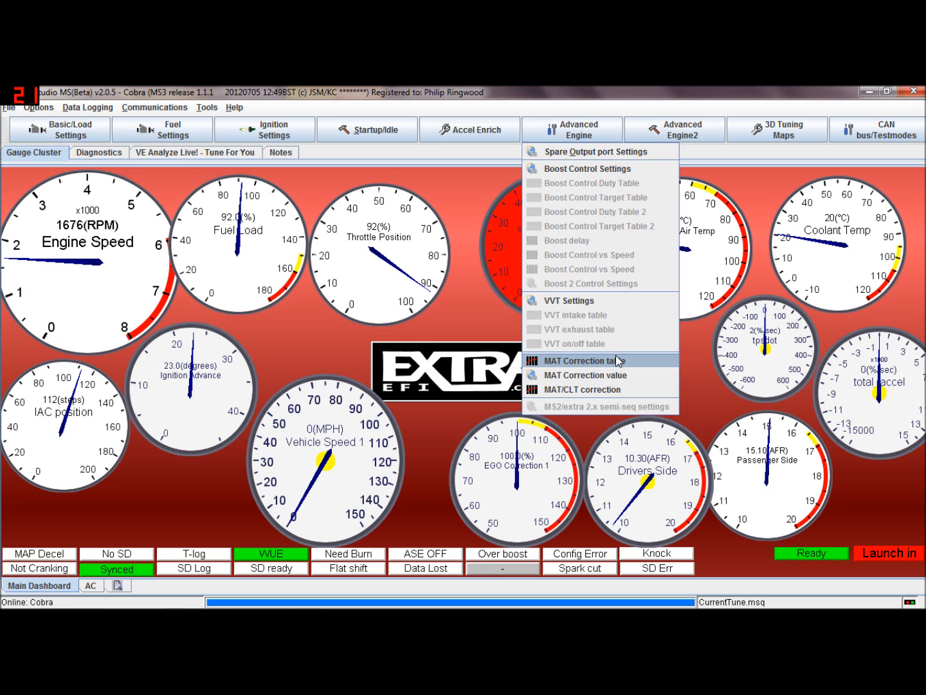
mouse_move(240, 594)
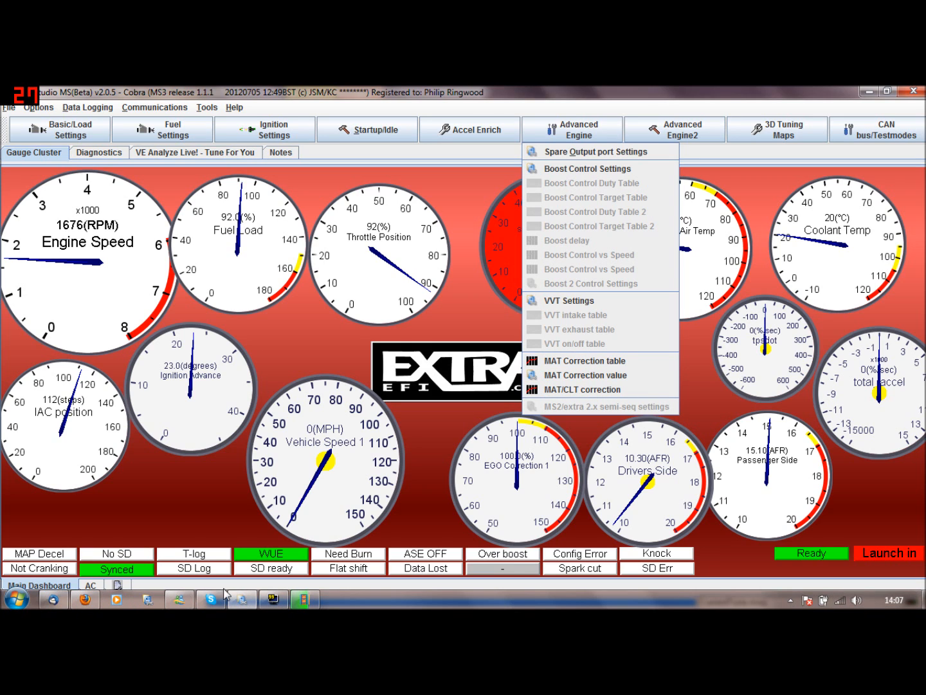
left_click(570, 365)
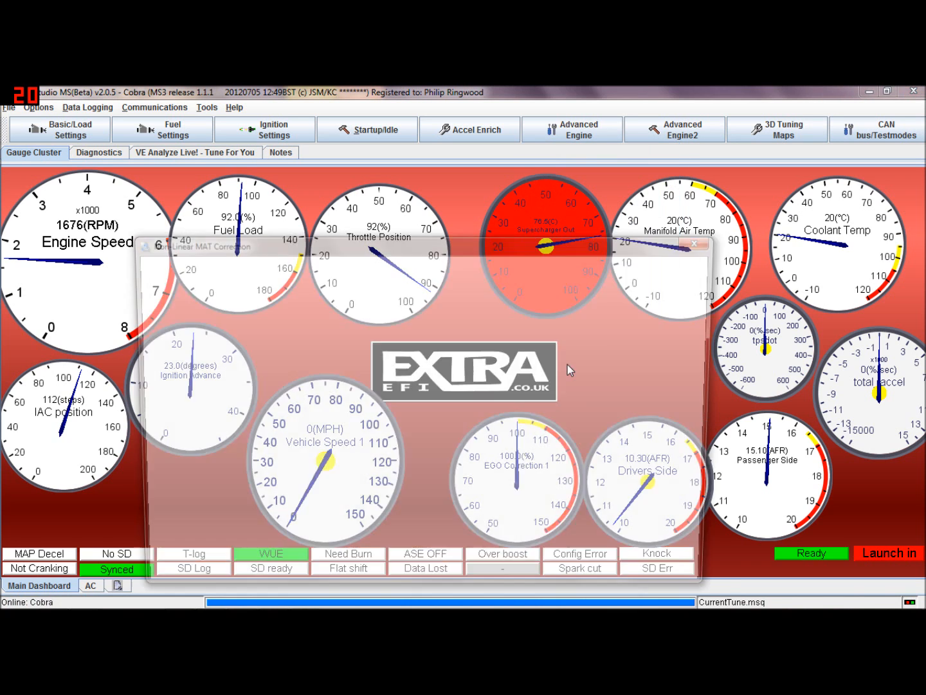
left_click_drag(563, 245, 566, 154)
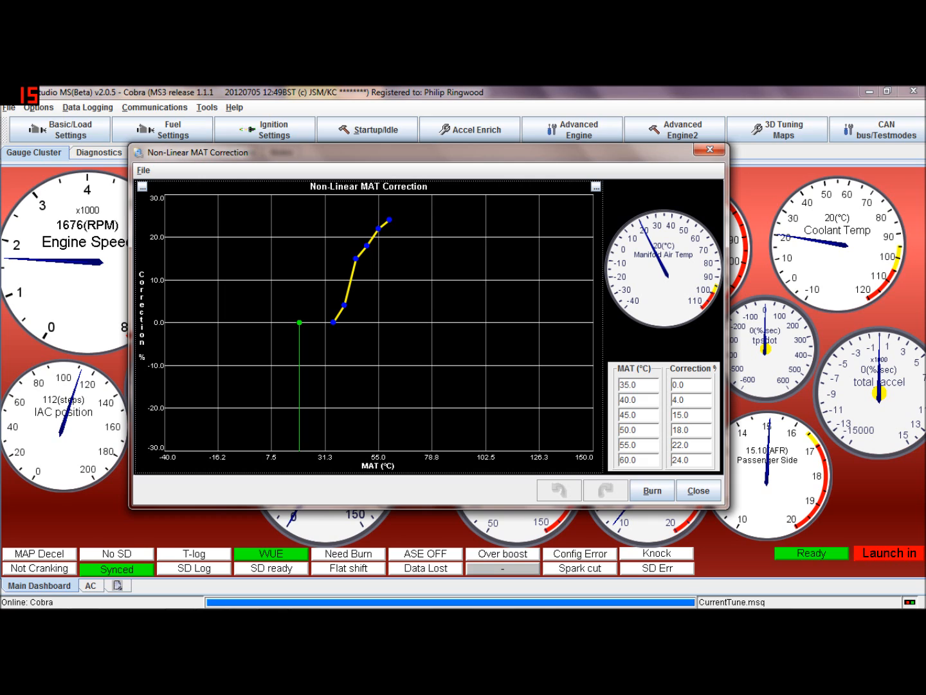
Examine the MAT correction points in the table and curve, then close the window
left_click(637, 400)
left_click(690, 400)
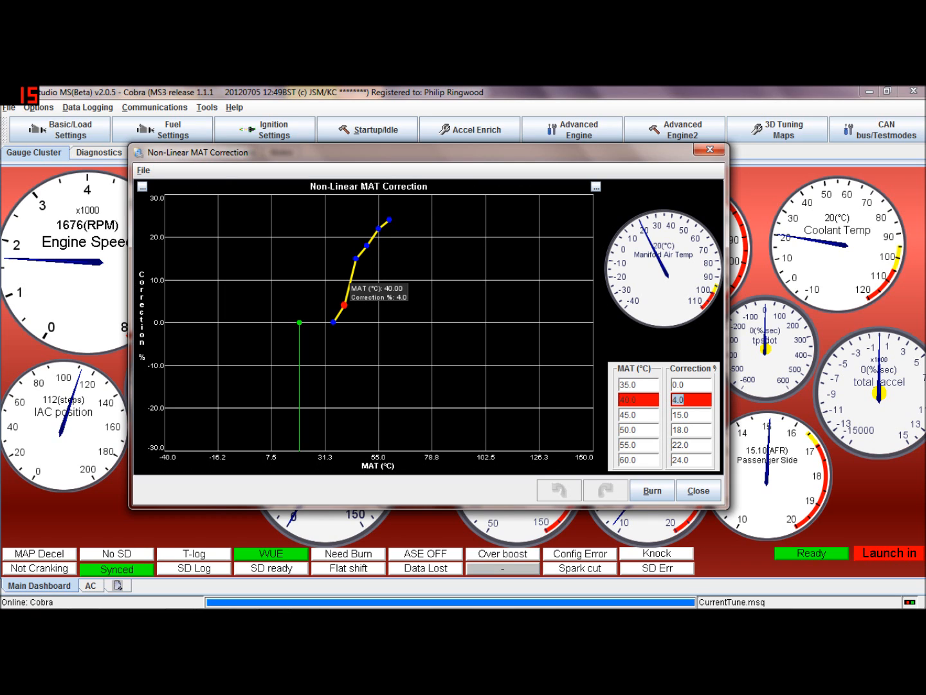
left_click(691, 399)
left_click_drag(687, 400, 666, 400)
left_click(634, 429)
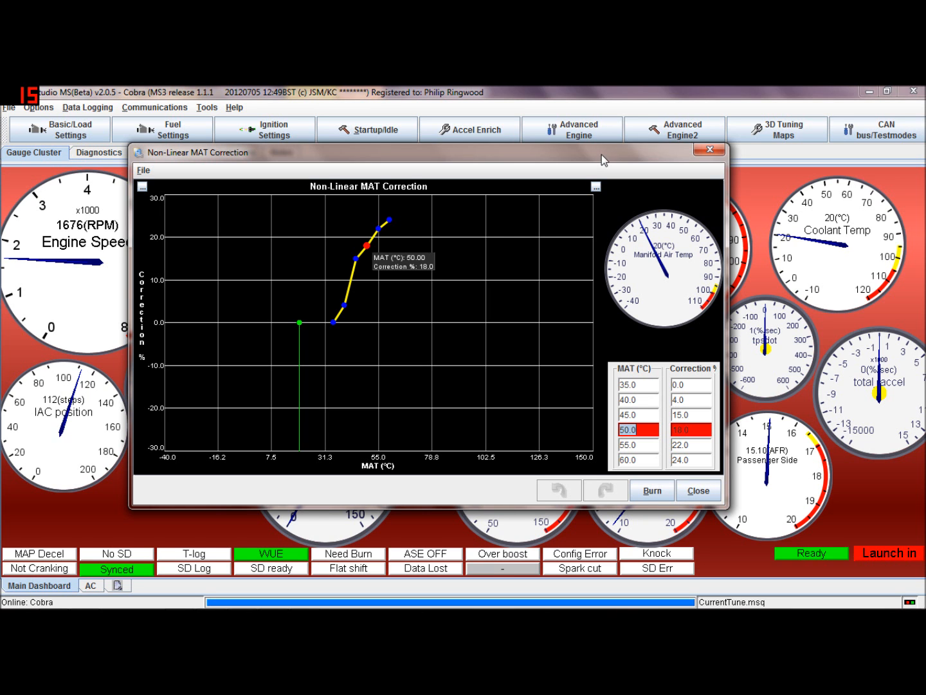
left_click_drag(601, 153, 521, 128)
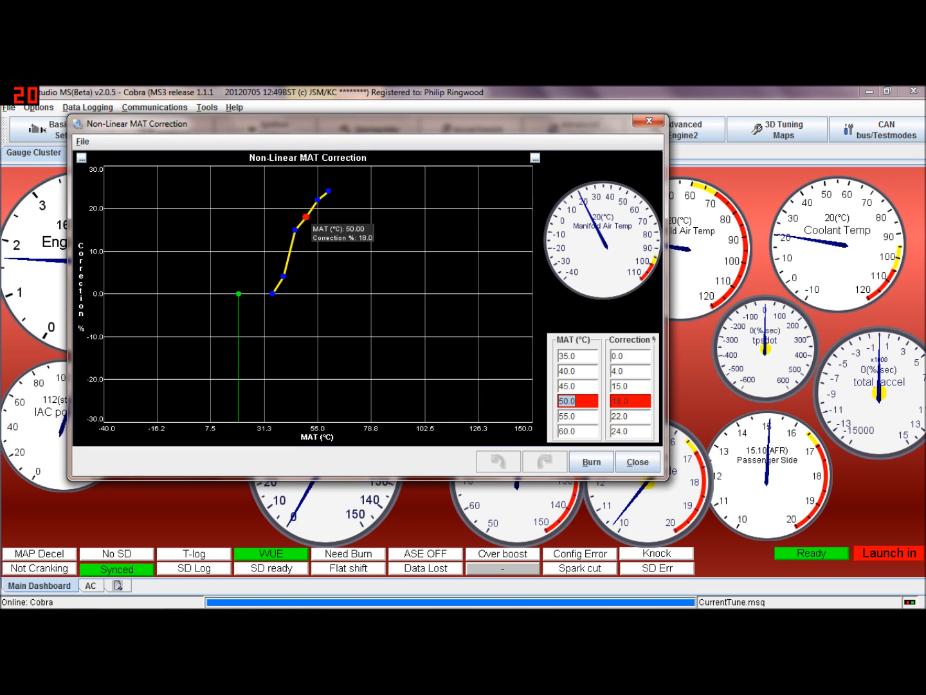
left_click(629, 386)
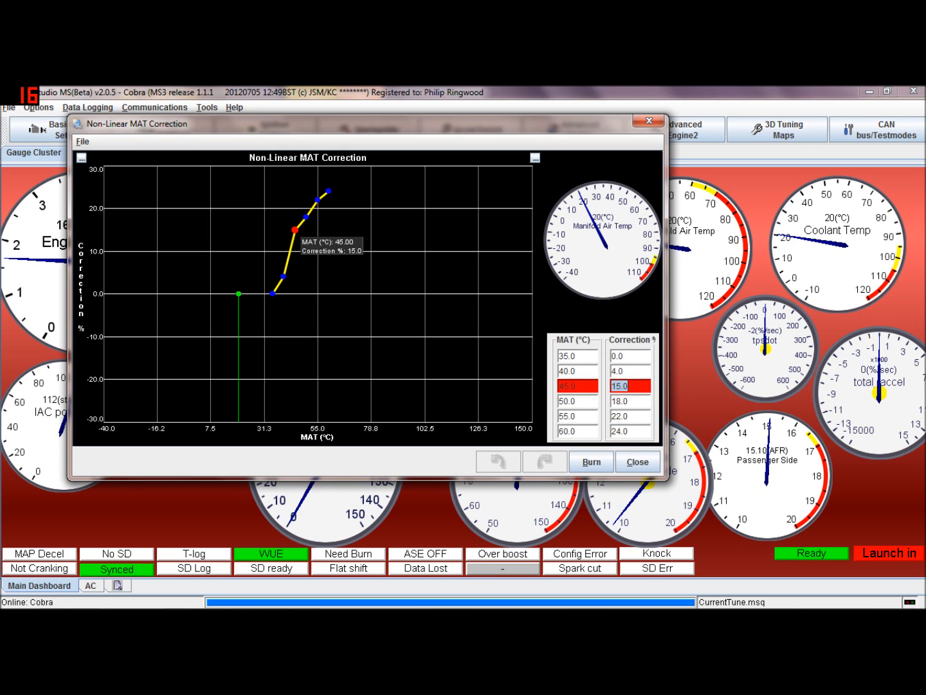
left_click(579, 355)
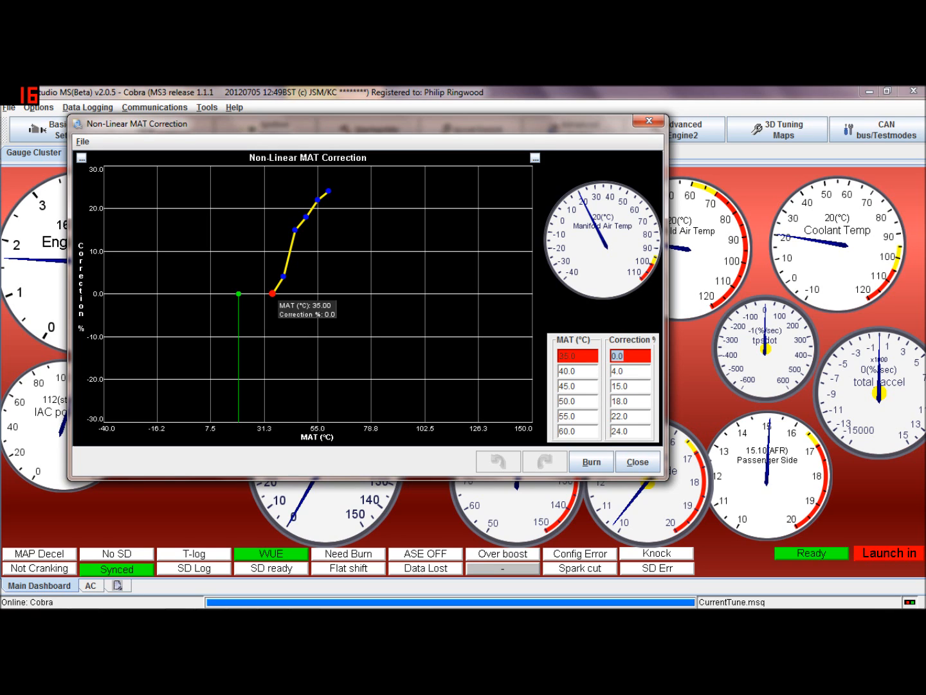
left_click(627, 357)
left_click(638, 462)
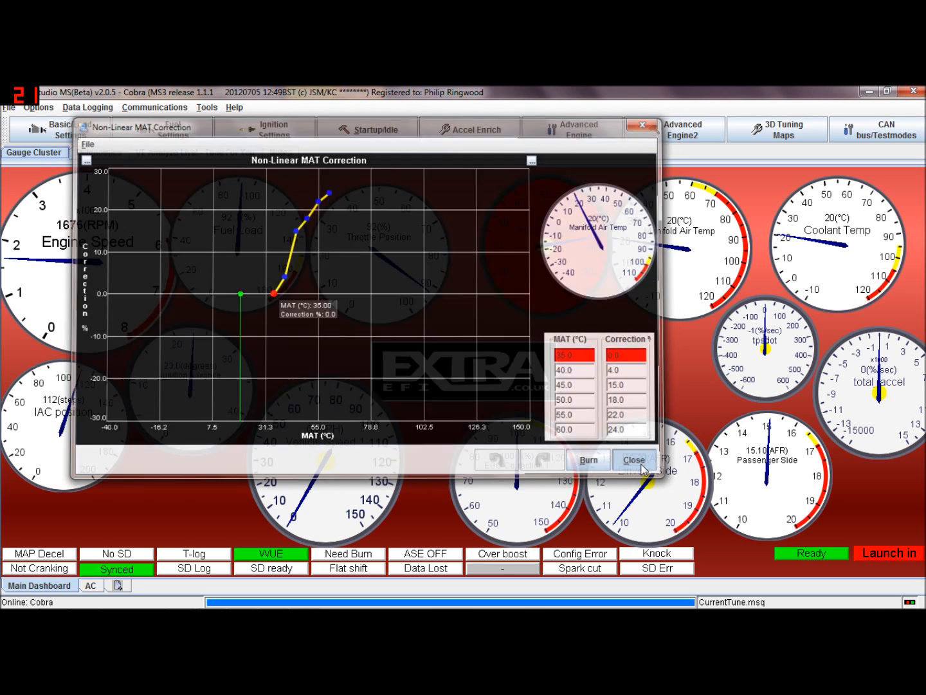
Open the MAT correction value dialog to read the scaling setting, then close it
left_click(593, 131)
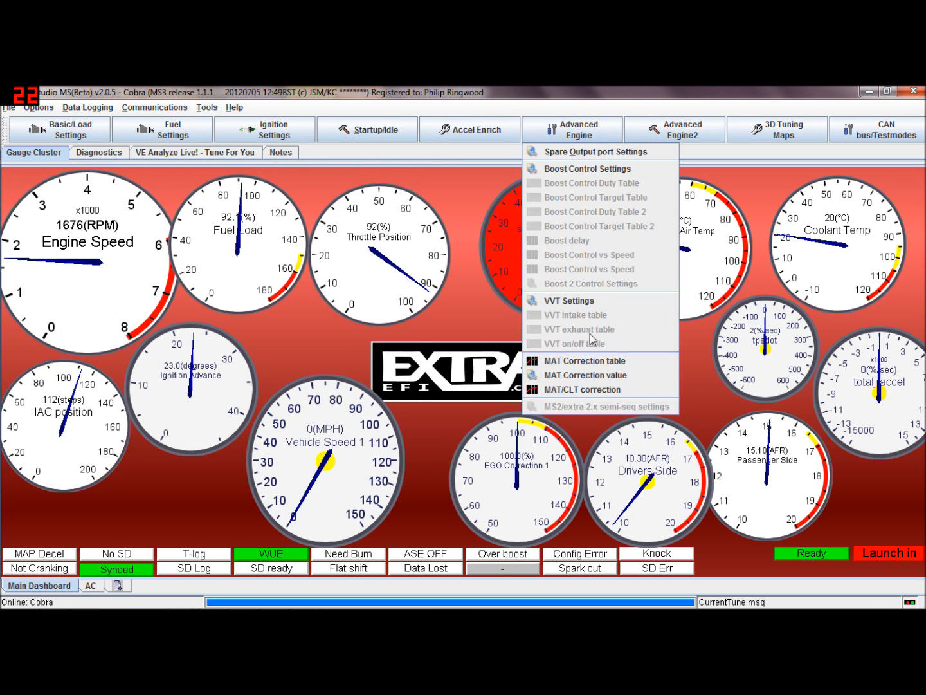
left_click(587, 375)
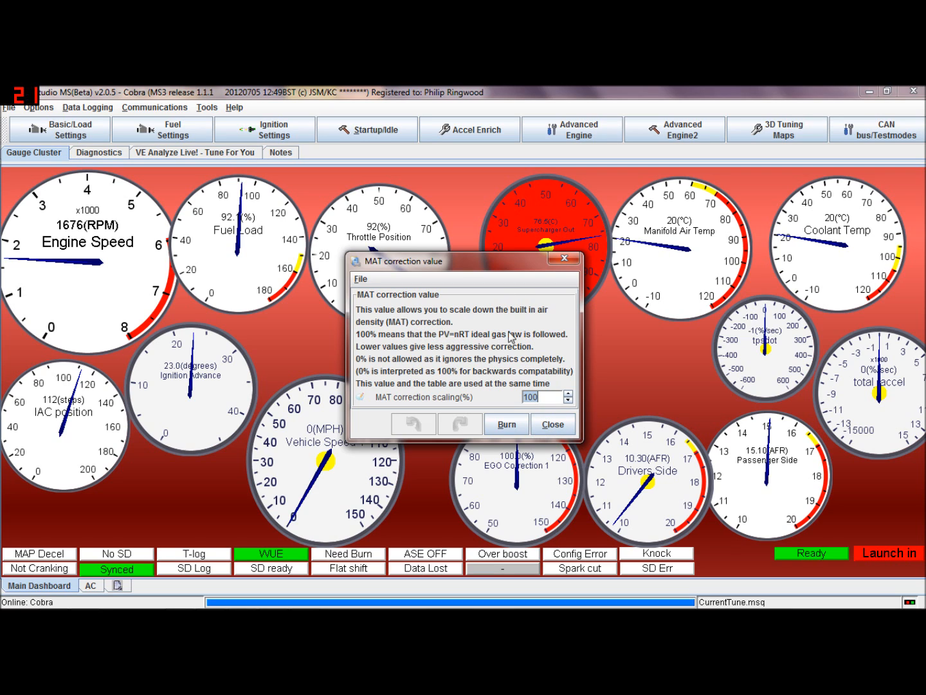
left_click(552, 424)
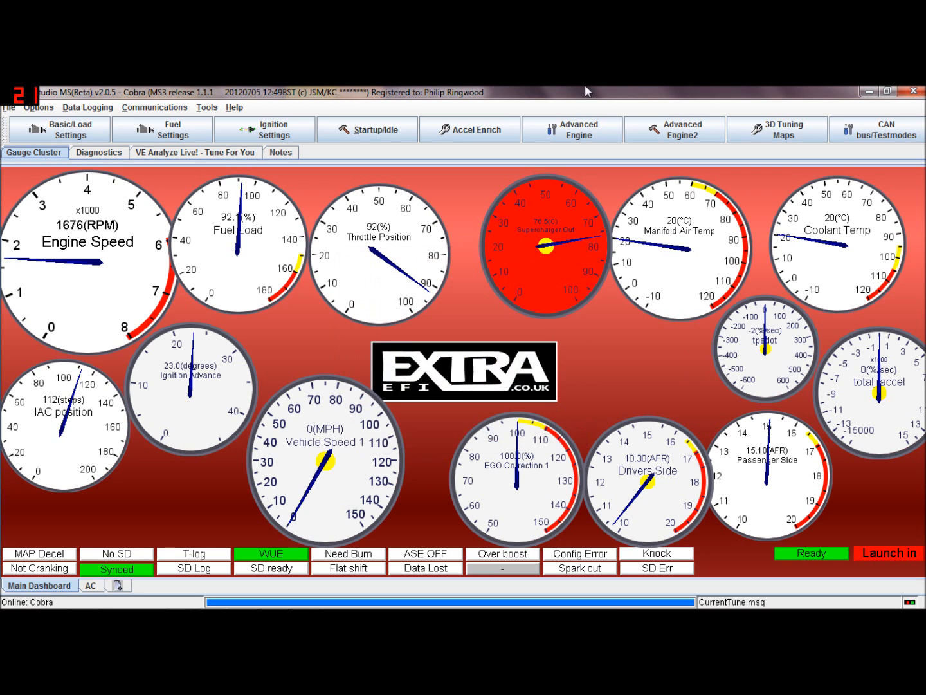
Open the %CLT used in MAT vs rpm curve, reposition it, show its table, and close it
left_click(603, 136)
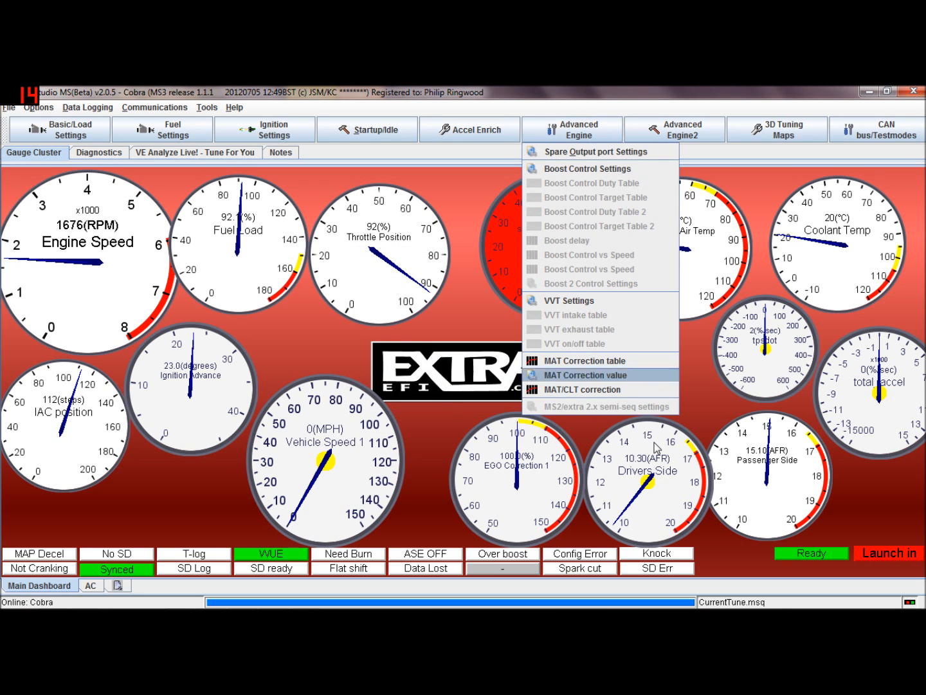
left_click(634, 389)
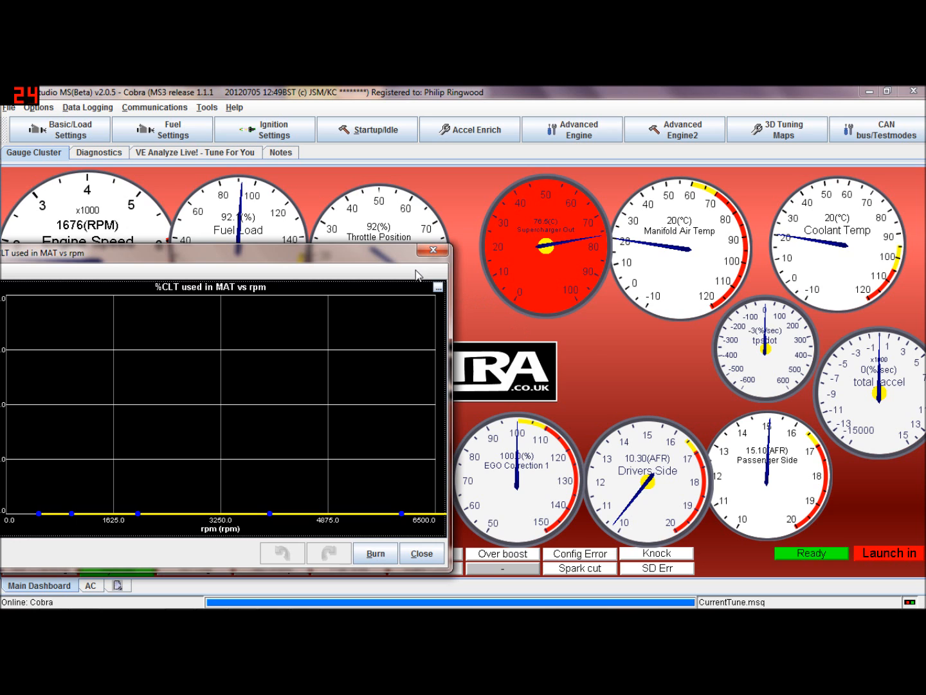
left_click_drag(397, 253, 584, 185)
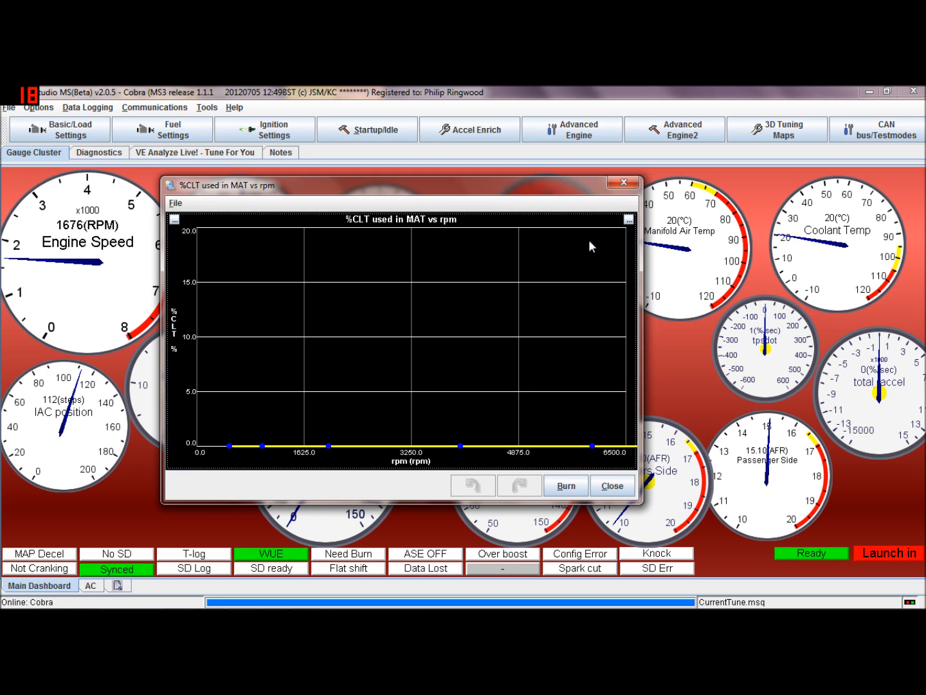
left_click(628, 220)
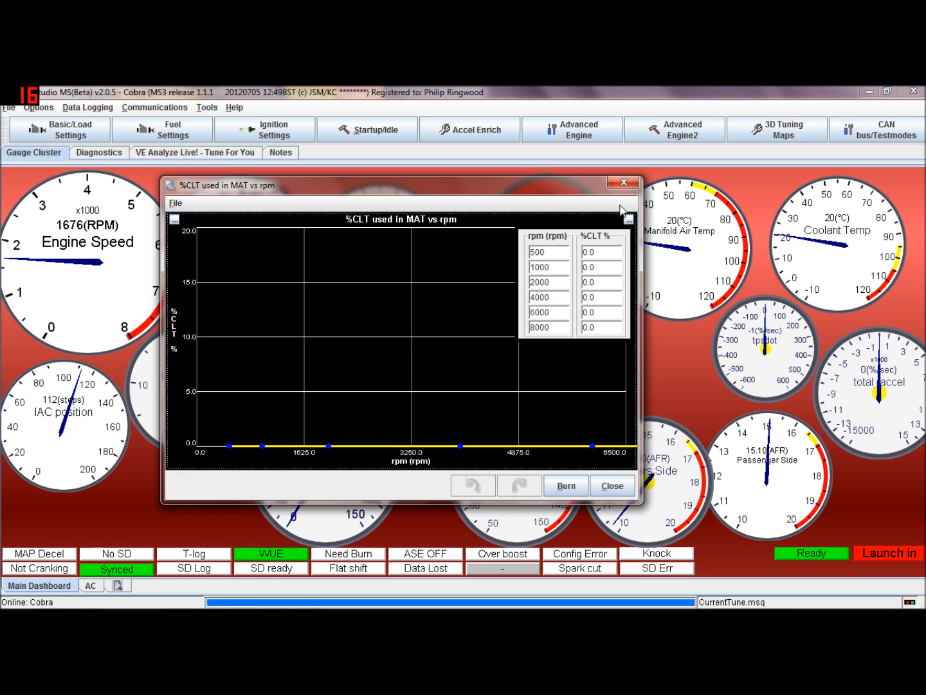
left_click(623, 182)
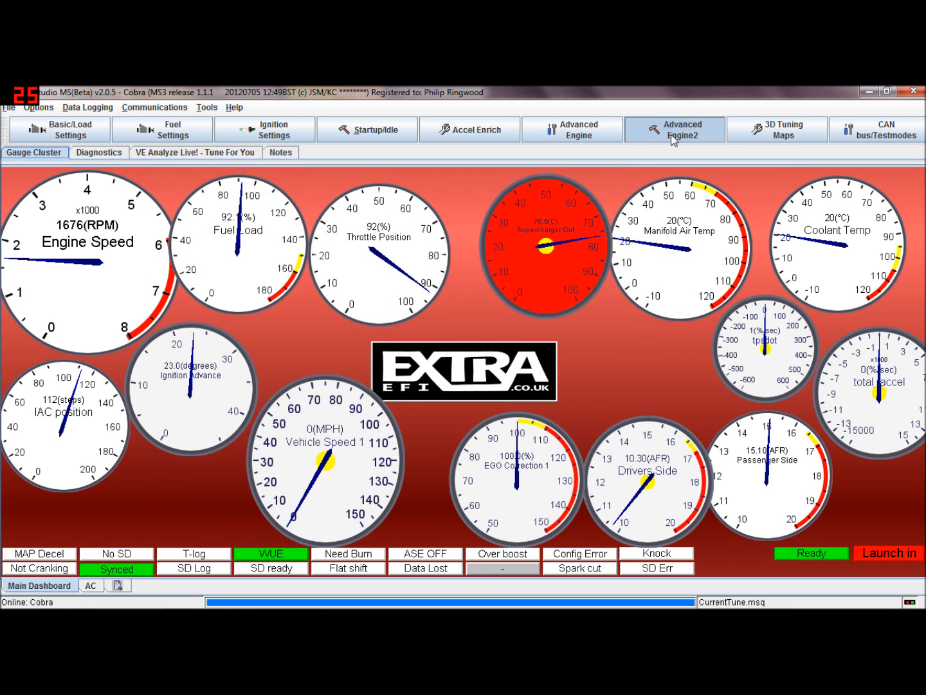
Reopen the MAT Correction table for a look and close it
left_click(682, 131)
left_click(578, 130)
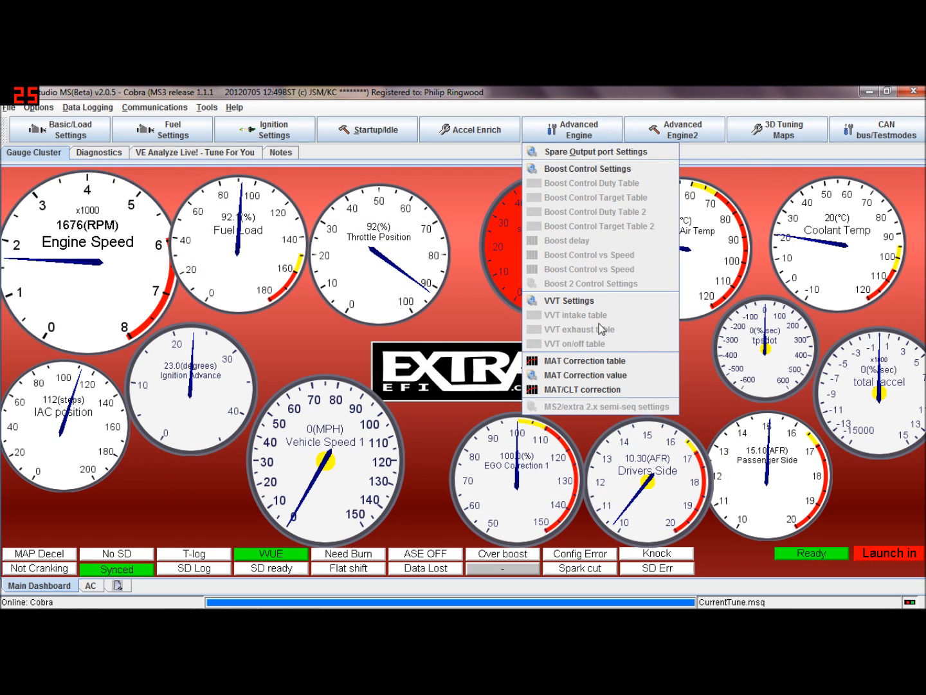
left_click(600, 364)
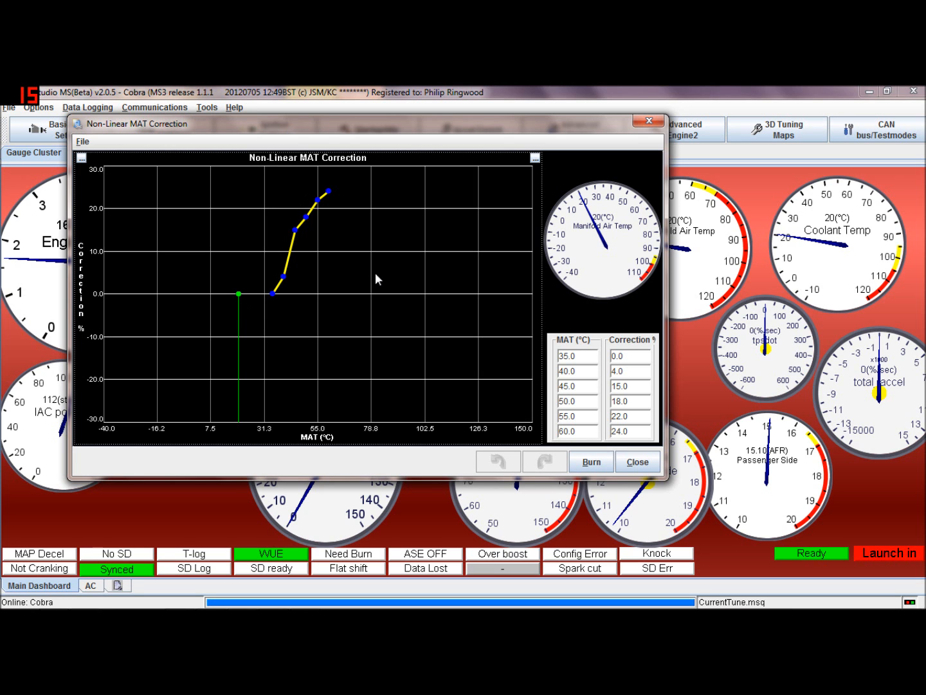
left_click(649, 121)
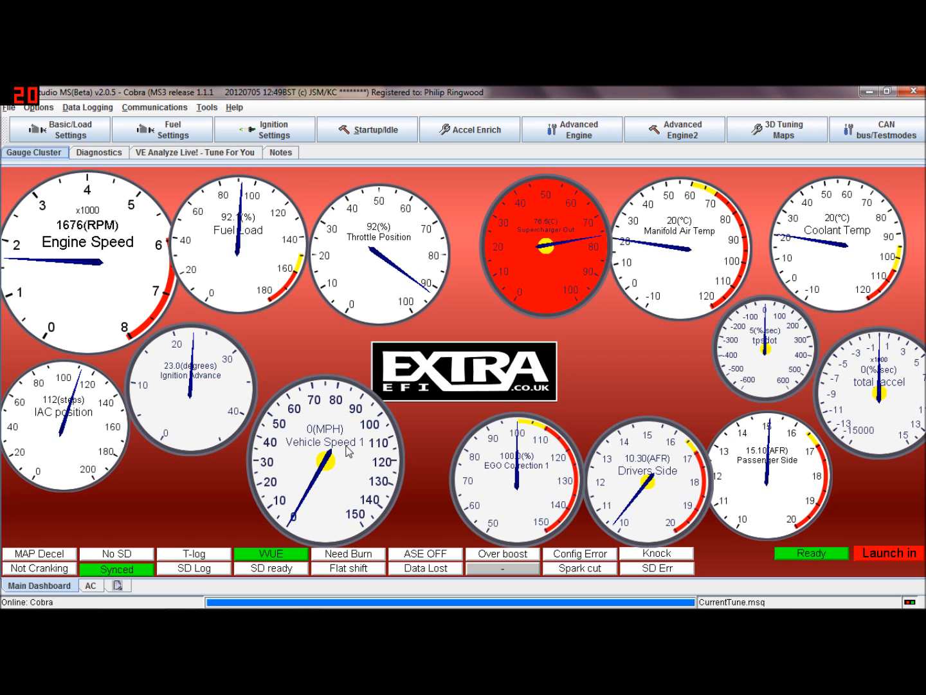
Replace the EGO Correction gauge with the Pulse Width 1 gauge from the Outputs 1 gauges
right_click(496, 466)
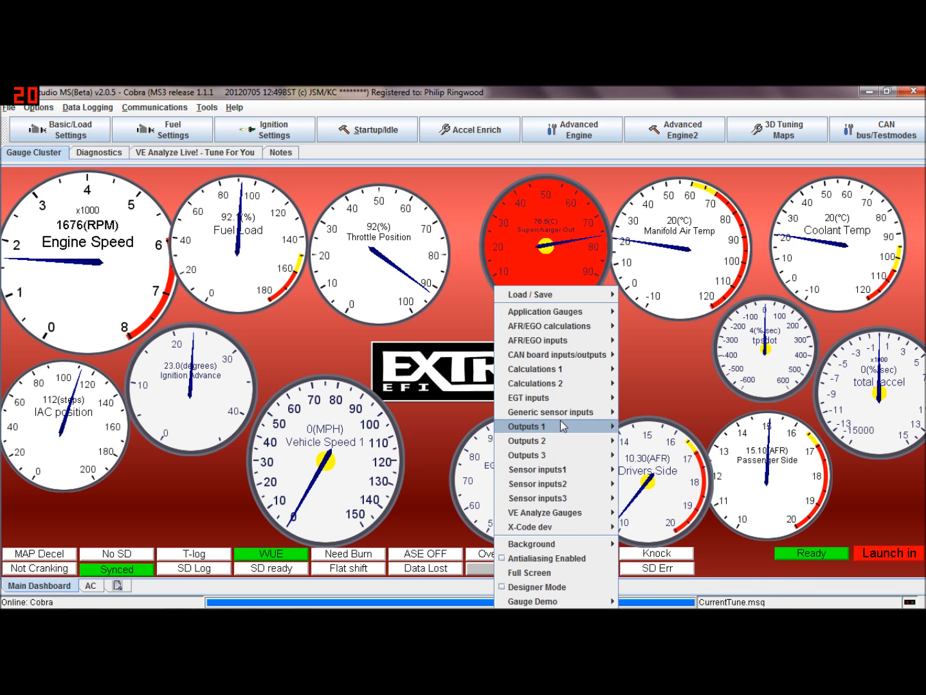
mouse_move(610, 427)
left_click(622, 428)
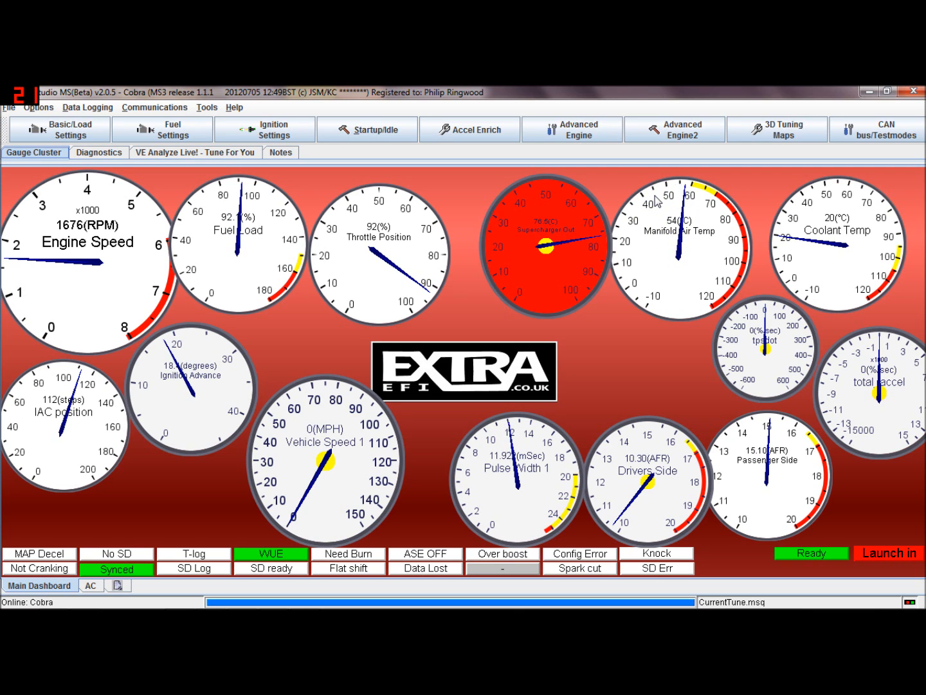
Open the Advanced Engine2 settings menu
left_click(576, 130)
mouse_move(669, 129)
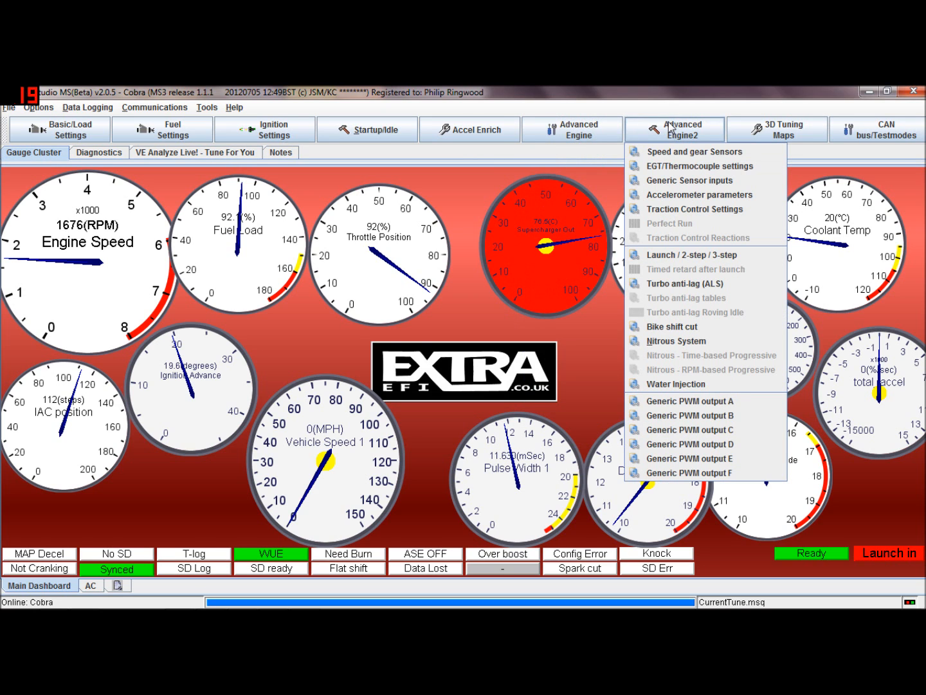